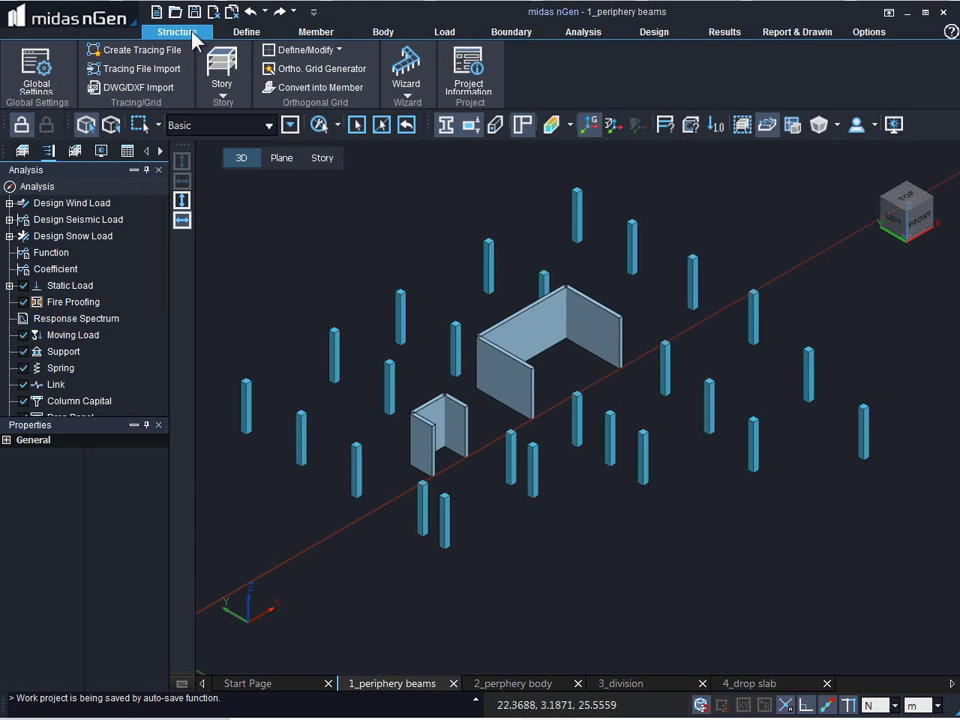
Step: Load Gen_demo_duo footing.dwg for DWG/DXF geometry import and add its CENTER_ layer to the selected layers
{"action": "left_click", "coordinate": [148, 88]}
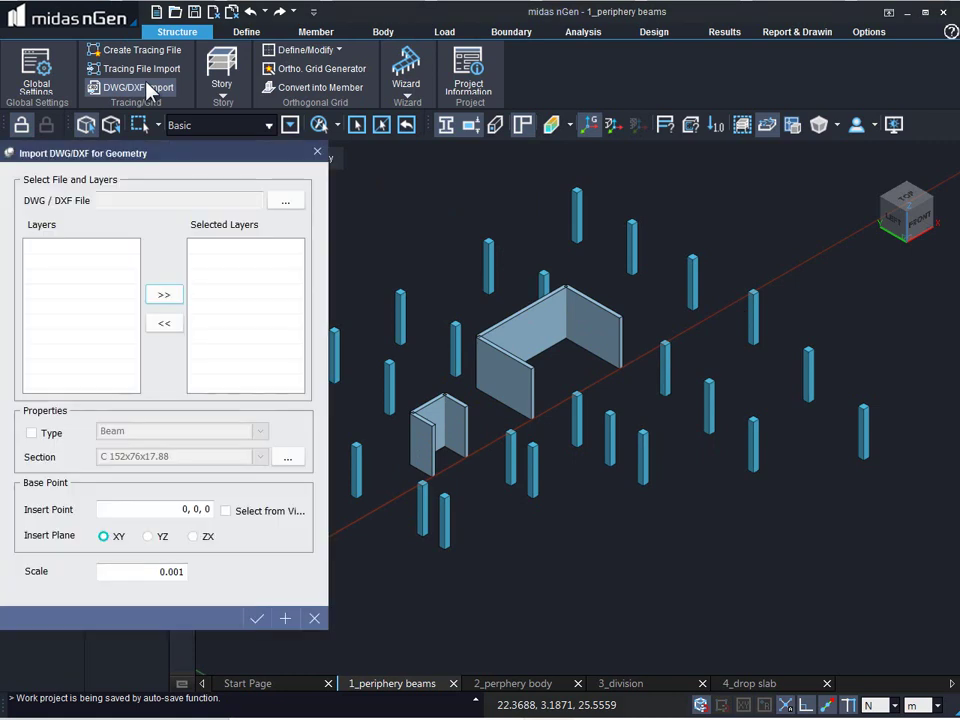
{"action": "left_click", "coordinate": [284, 202]}
{"action": "left_click", "coordinate": [251, 512]}
{"action": "left_click", "coordinate": [512, 683]}
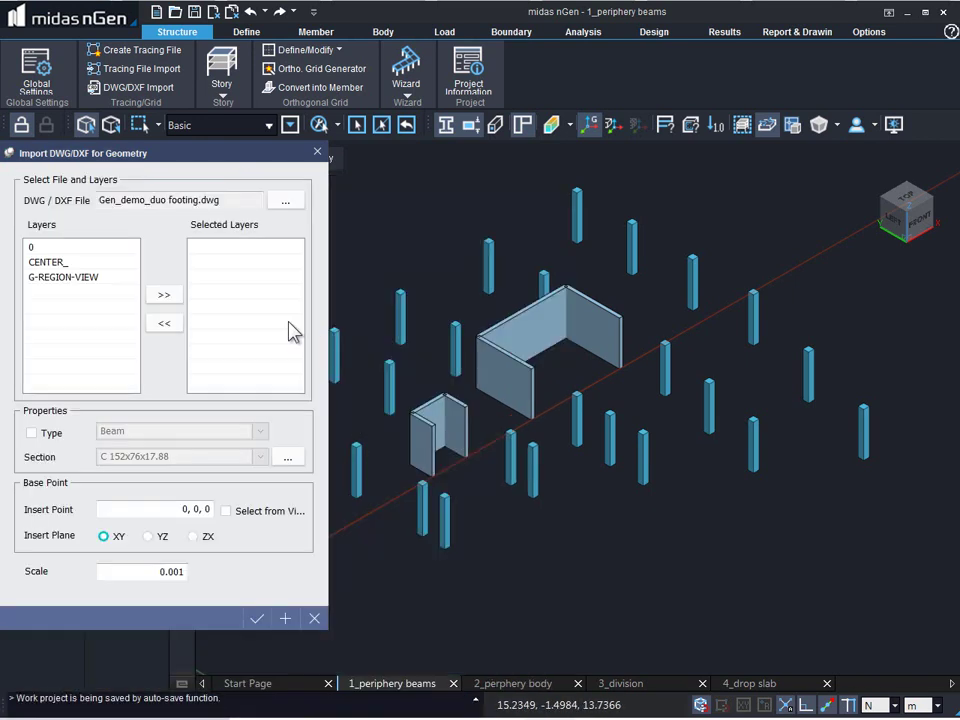
{"action": "left_click", "coordinate": [60, 263]}
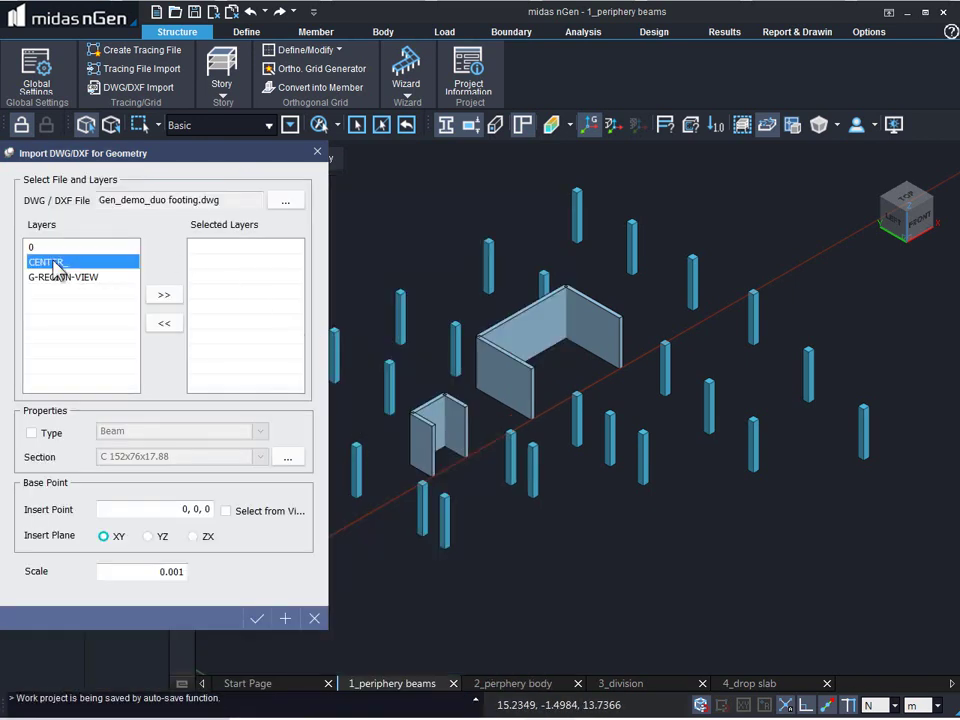
{"action": "left_click", "coordinate": [164, 295]}
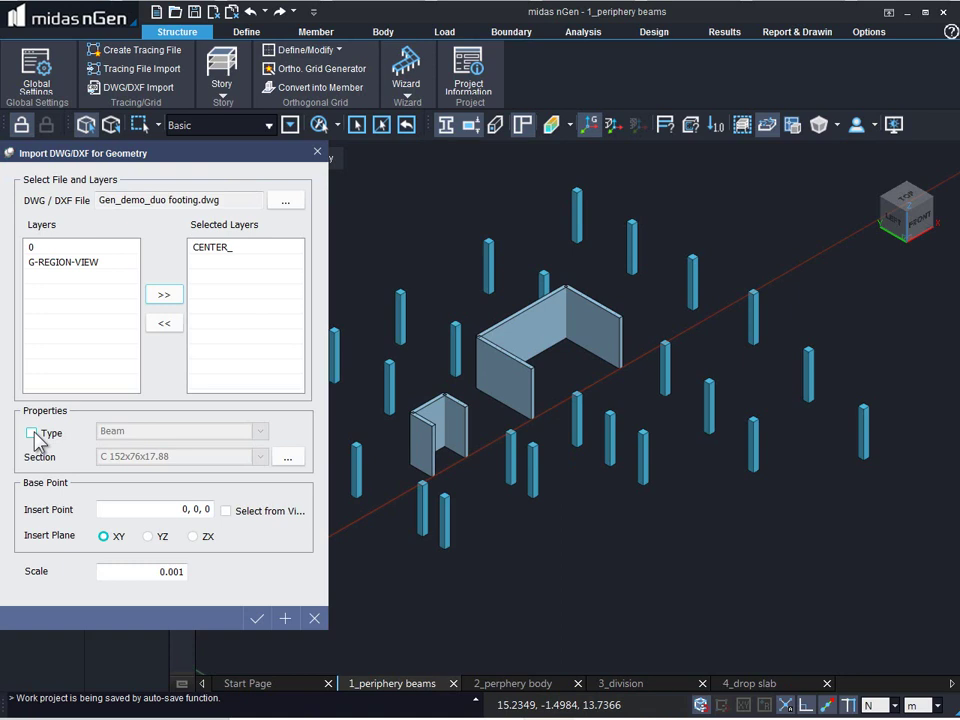
Step: Import the CENTER_ layer as beams with section SB 400x600 at a scale of 1
{"action": "left_click", "coordinate": [33, 434]}
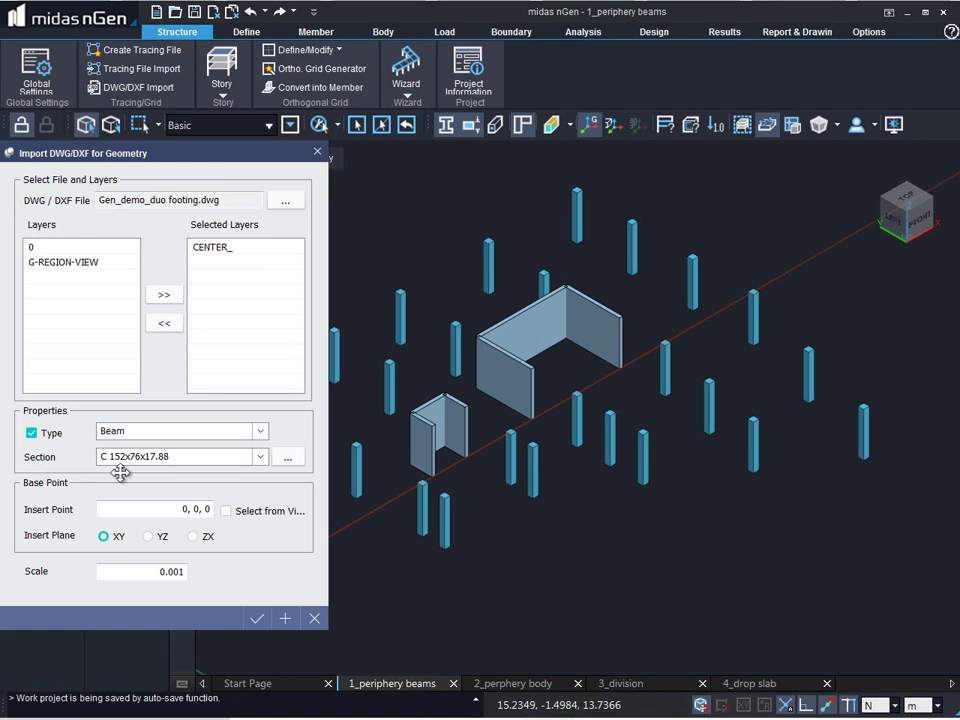
{"action": "left_click", "coordinate": [262, 459]}
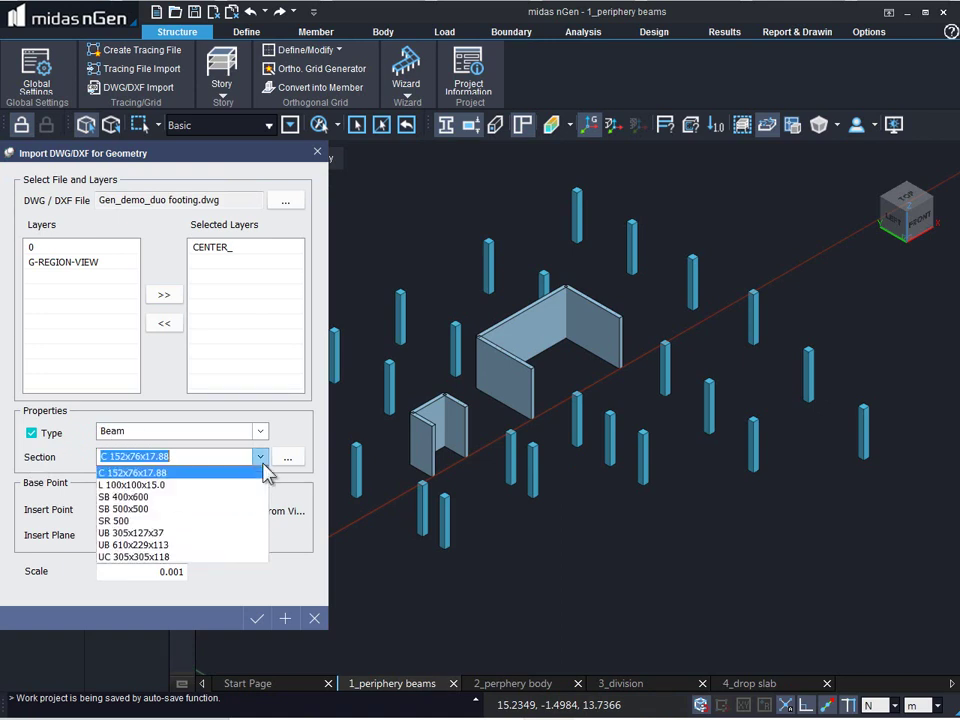
{"action": "left_click", "coordinate": [160, 508]}
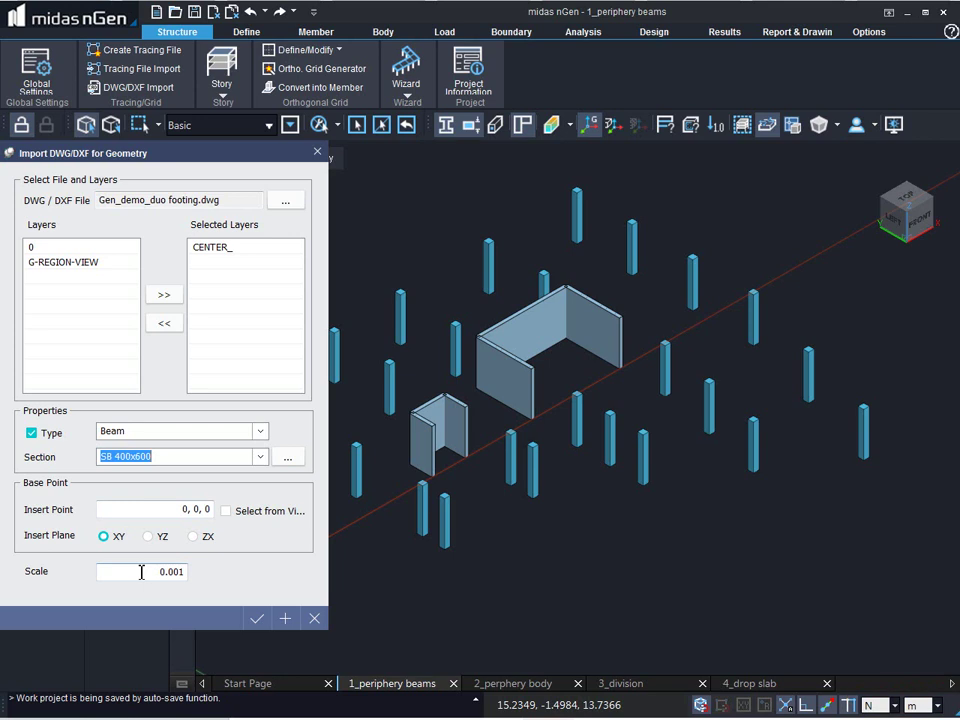
{"action": "left_click_drag", "start_coordinate": [141, 572], "coordinate": [190, 572]}
{"action": "left_click", "coordinate": [160, 572]}
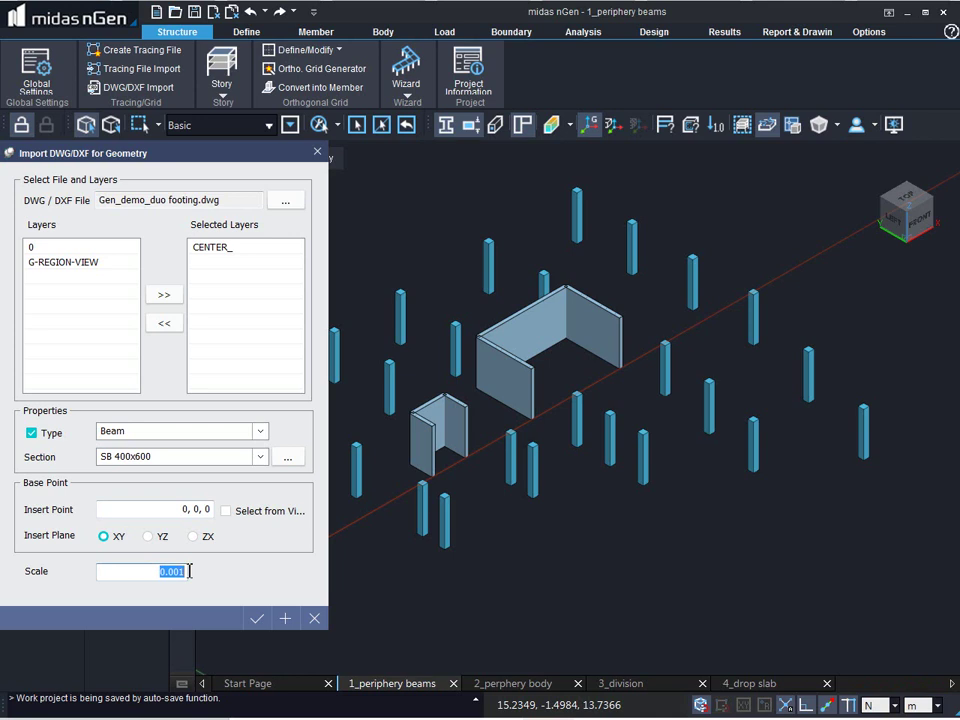
{"action": "type", "text": "1"}
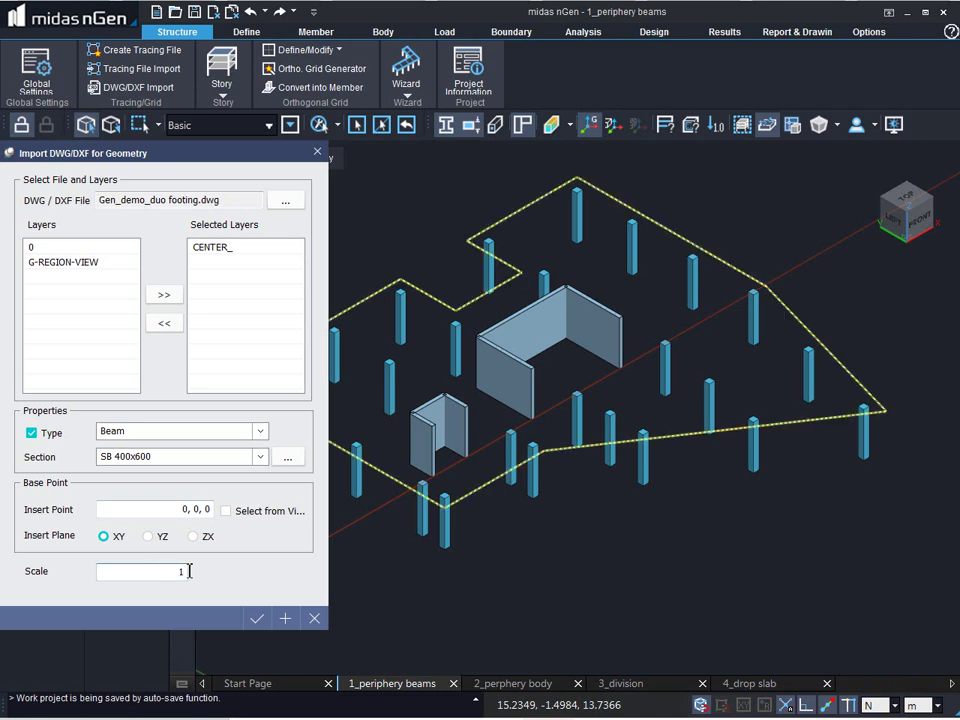
{"action": "left_click", "coordinate": [256, 622]}
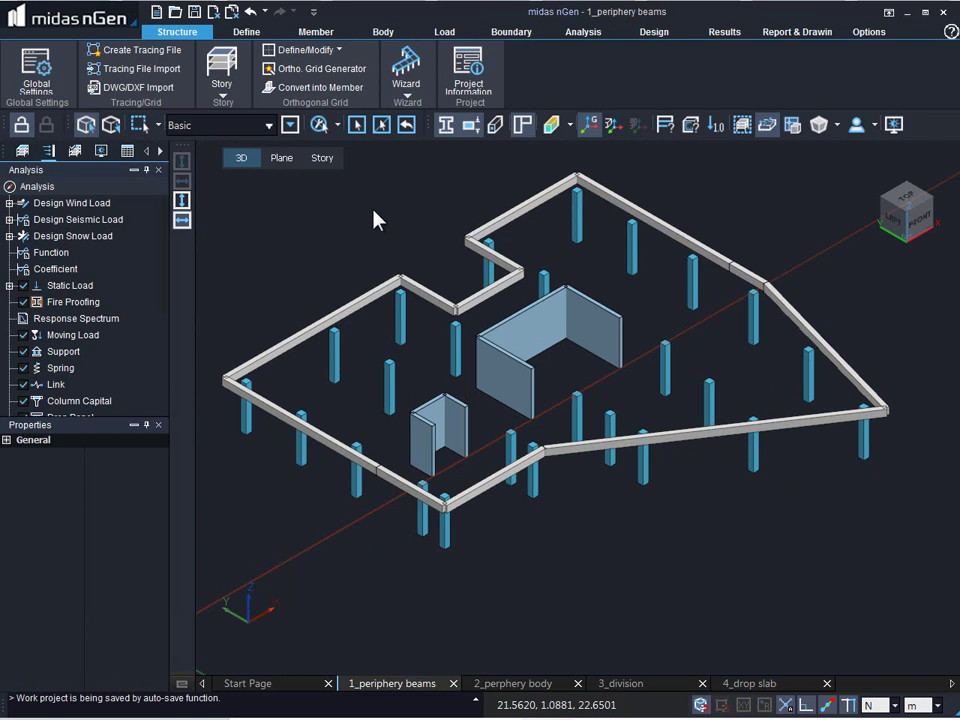
Step: Start a flat slab from selected objects, with member set Superstructure, story set T1 and thickness T150 (C30/37)
{"action": "left_click", "coordinate": [330, 33]}
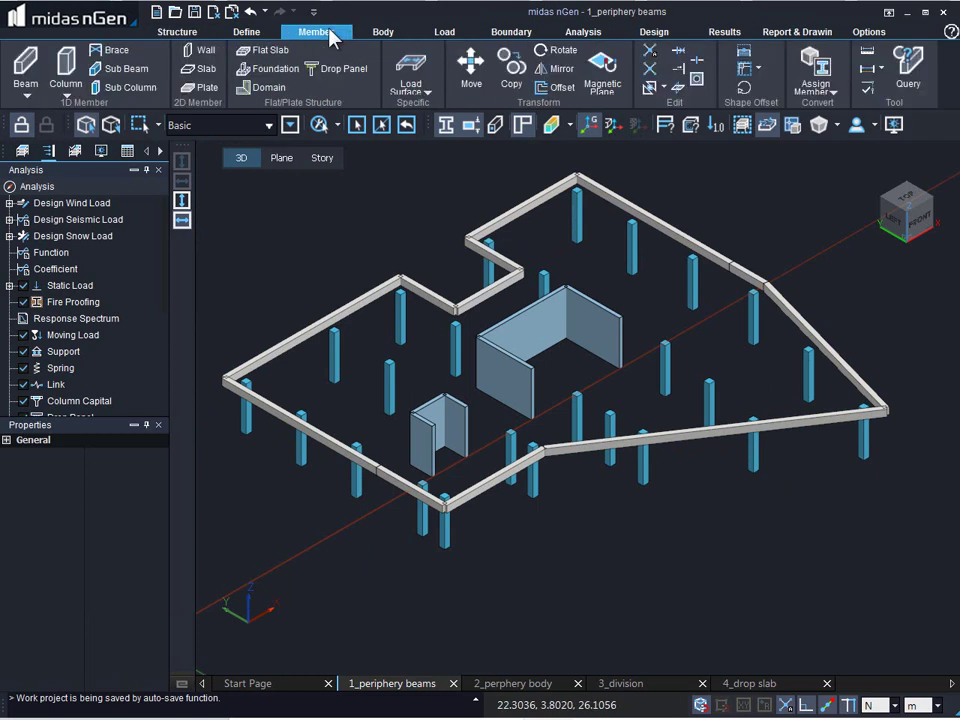
{"action": "left_click", "coordinate": [272, 51]}
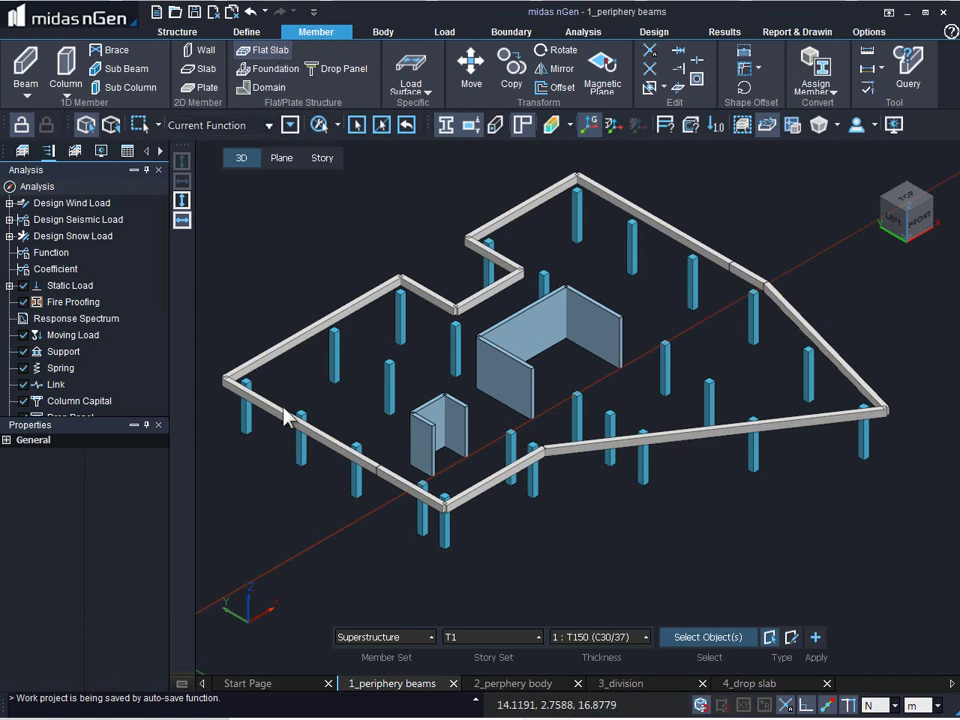
{"action": "left_click", "coordinate": [408, 637]}
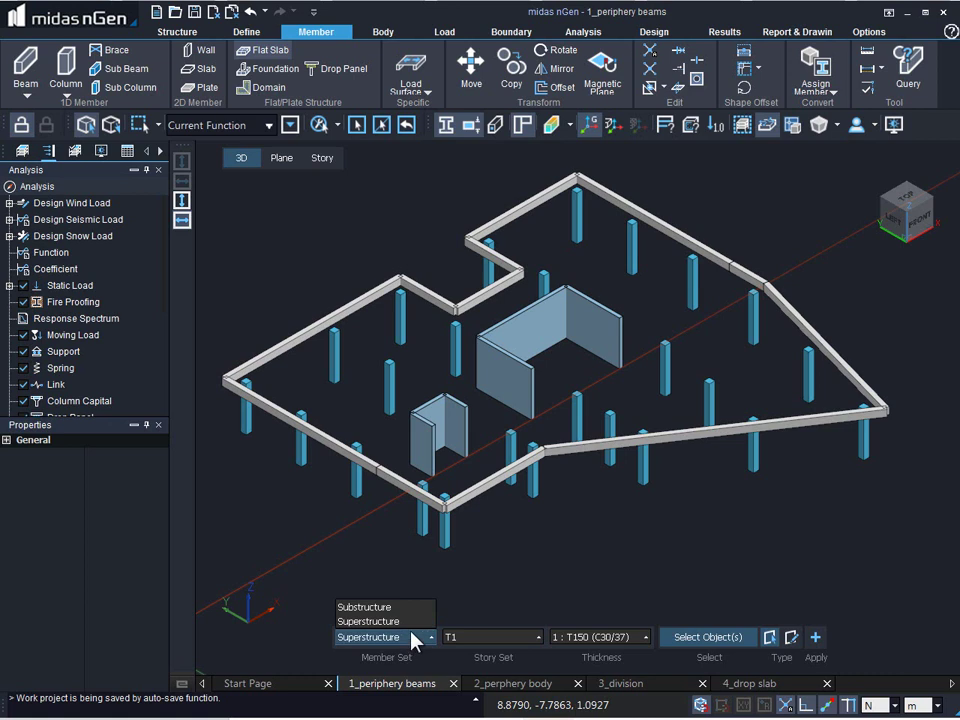
{"action": "left_click", "coordinate": [409, 637]}
{"action": "left_click", "coordinate": [504, 640]}
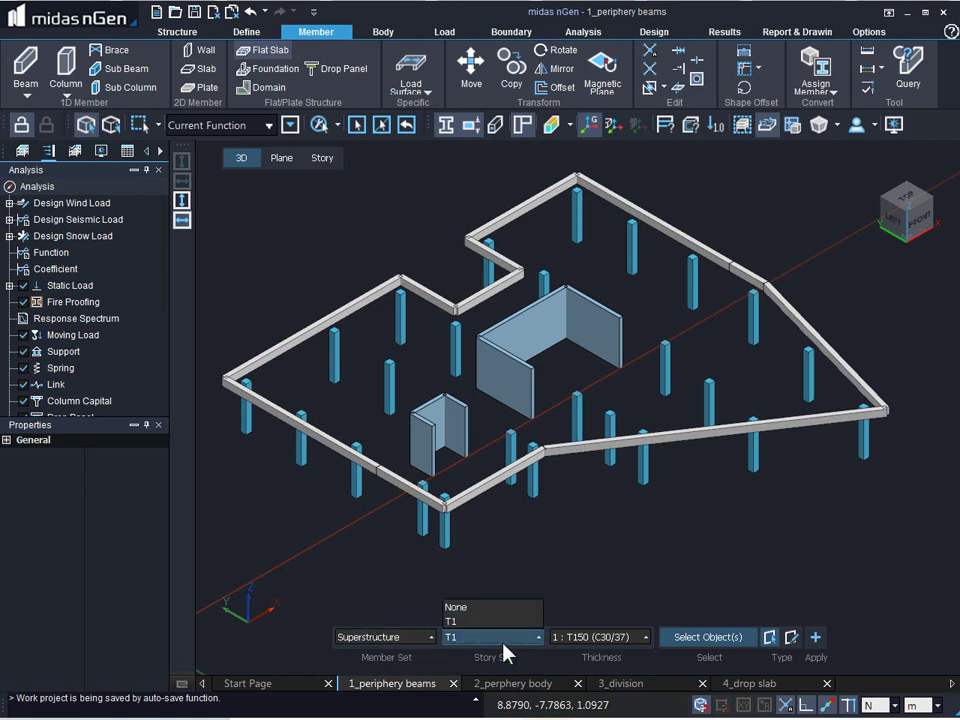
{"action": "left_click", "coordinate": [624, 637]}
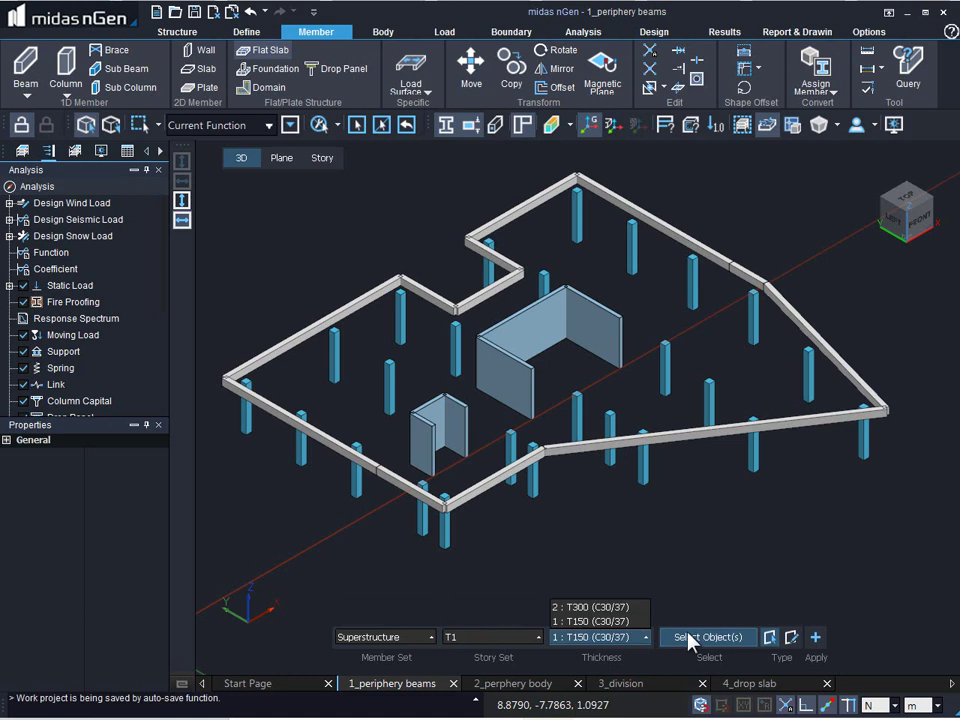
{"action": "left_click", "coordinate": [718, 638]}
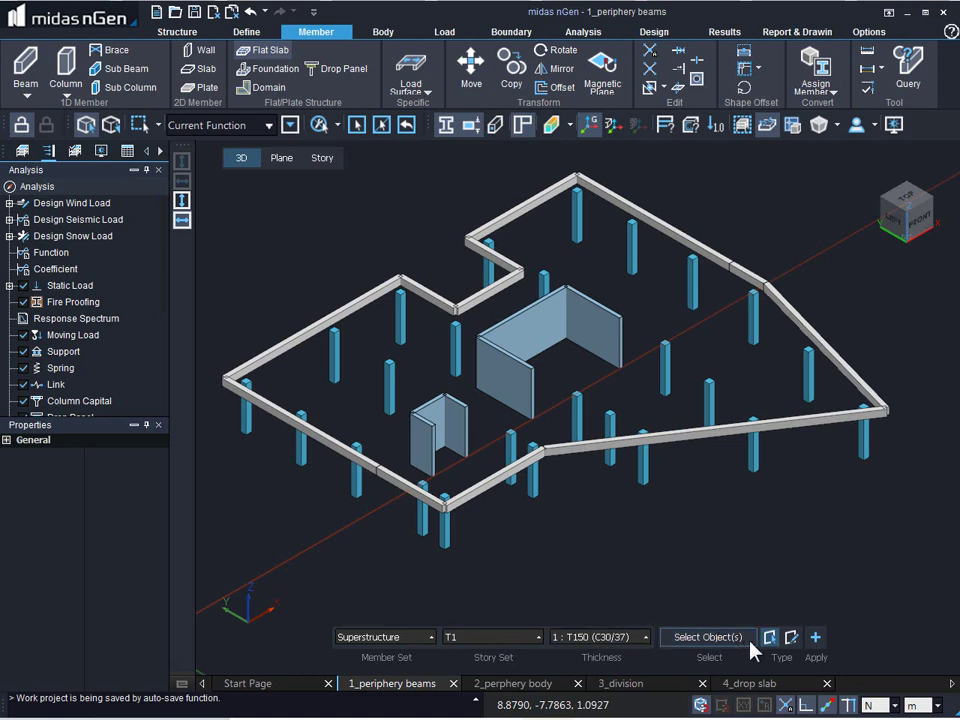
Step: Select all the periphery beams in the front view and create the flat slab within them
{"action": "right_click", "coordinate": [767, 536]}
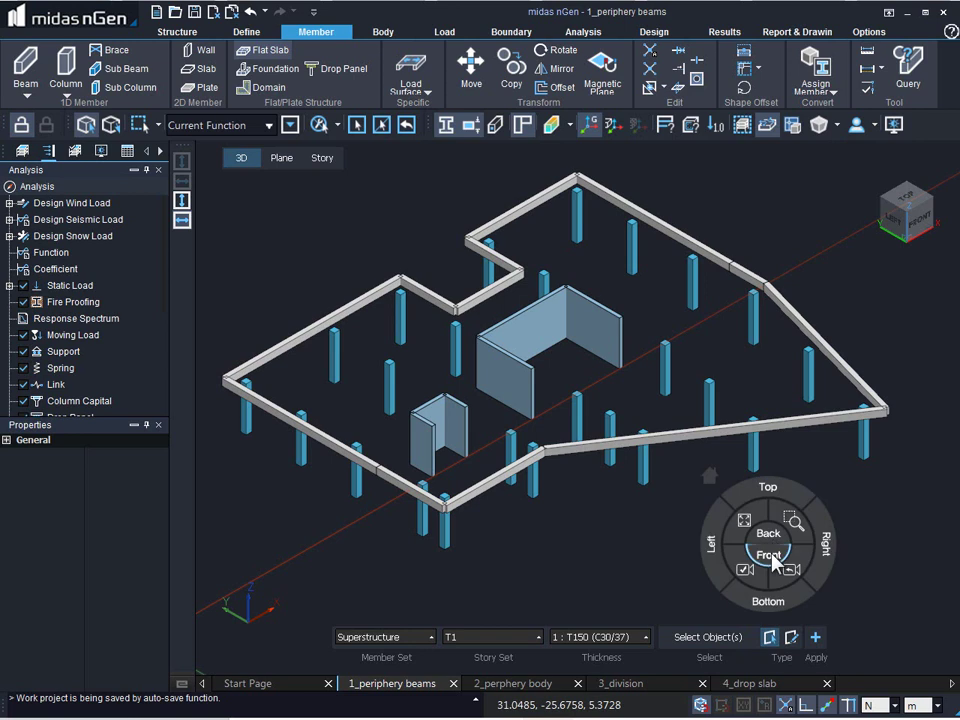
{"action": "left_click", "coordinate": [771, 561]}
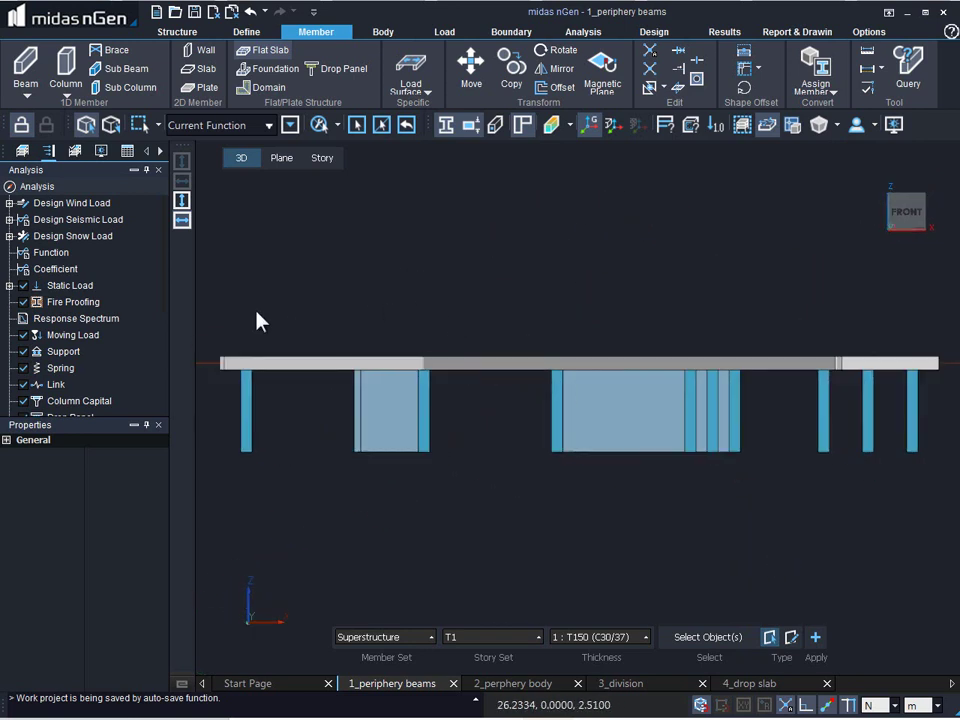
{"action": "left_click_drag", "start_coordinate": [204, 327], "coordinate": [951, 390]}
{"action": "right_click", "coordinate": [859, 332]}
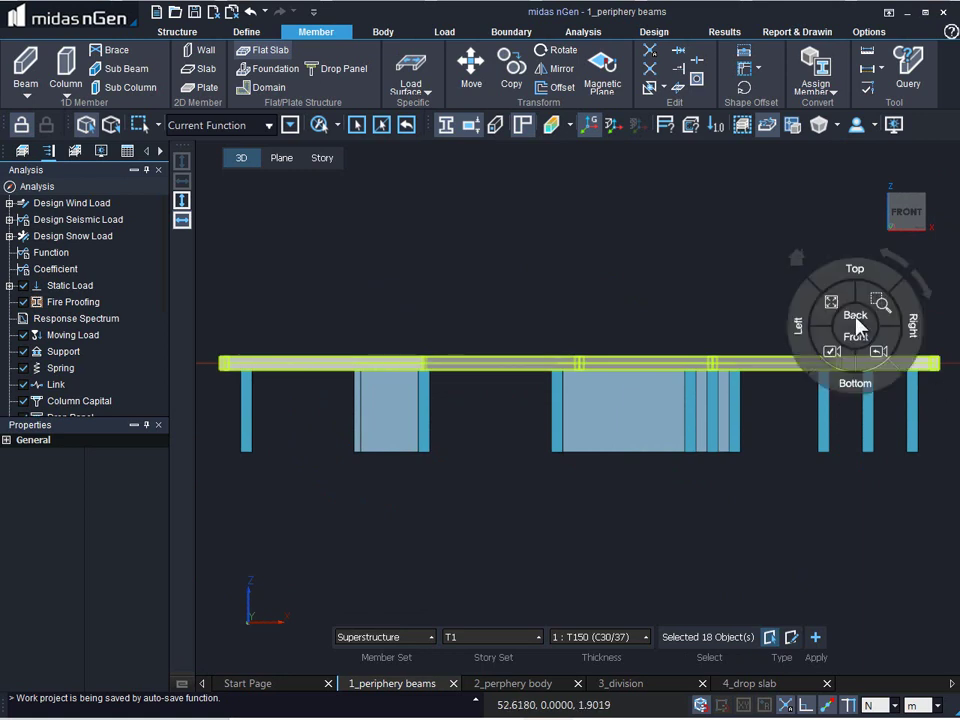
{"action": "left_click", "coordinate": [793, 262]}
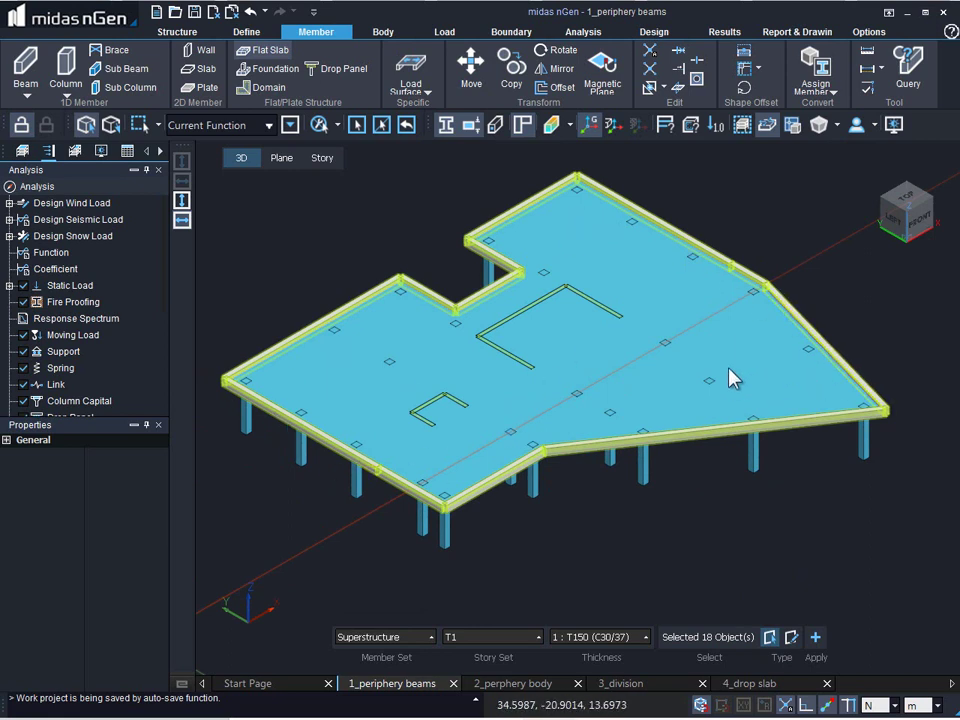
{"action": "left_click", "coordinate": [816, 638]}
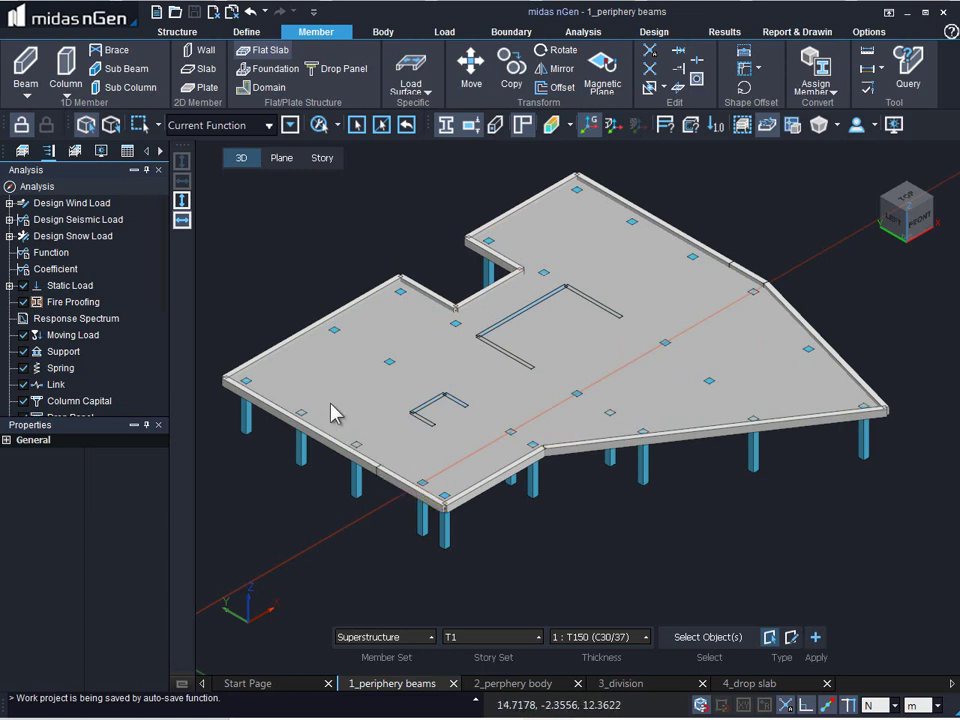
{"action": "left_click", "coordinate": [791, 638]}
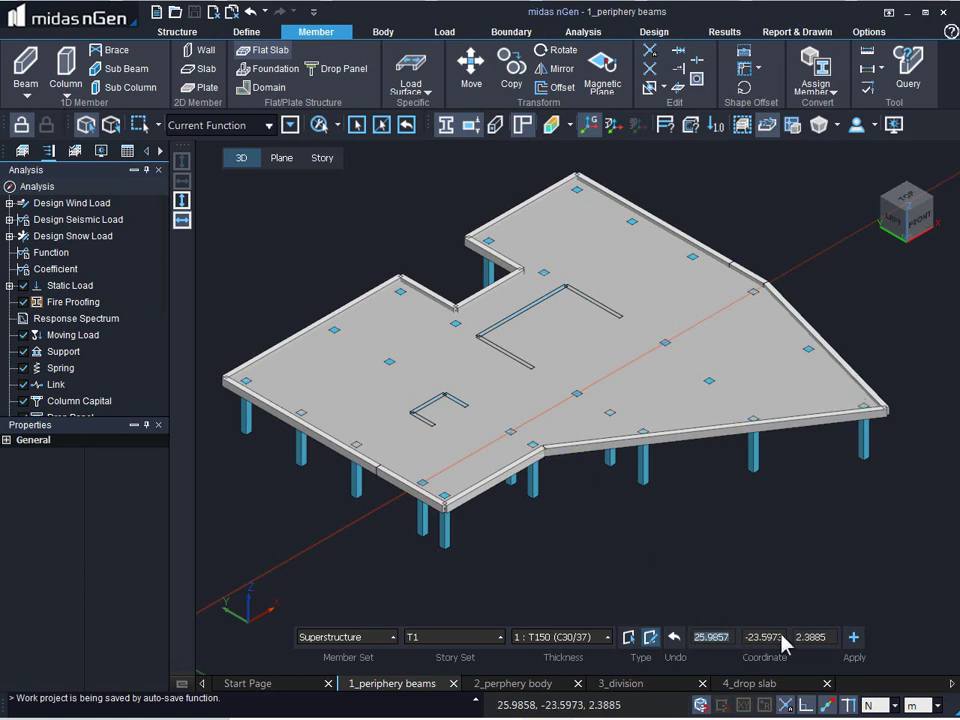
{"action": "left_click", "coordinate": [539, 453]}
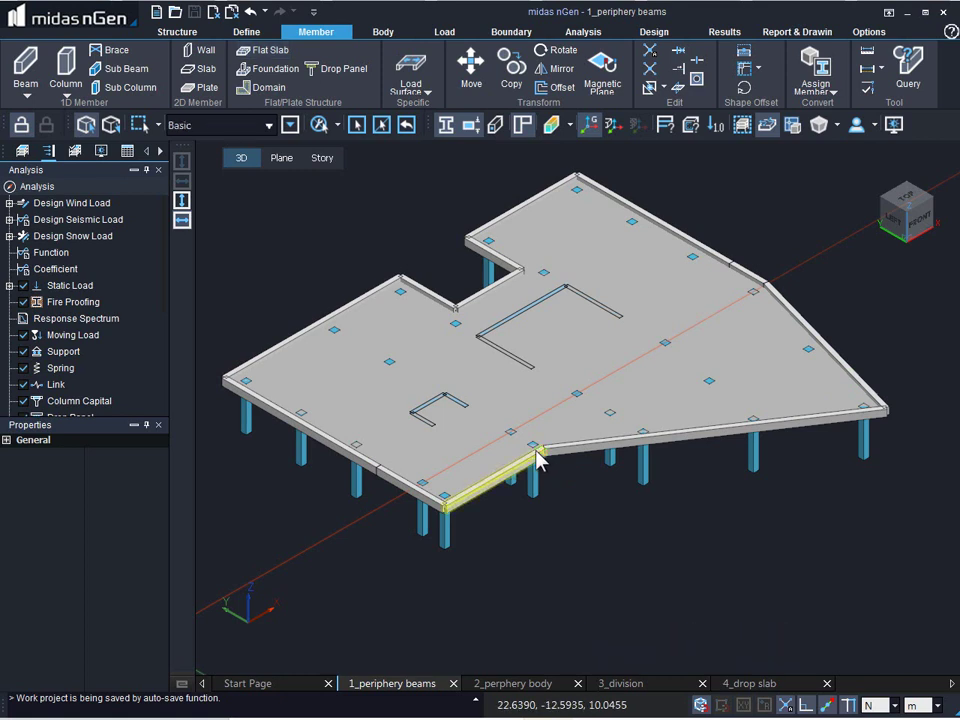
Step: In the 2_perphery body model, load Gen_demo_duo footing.dwg for DWG/DXF geometry import
{"action": "left_click", "coordinate": [520, 683]}
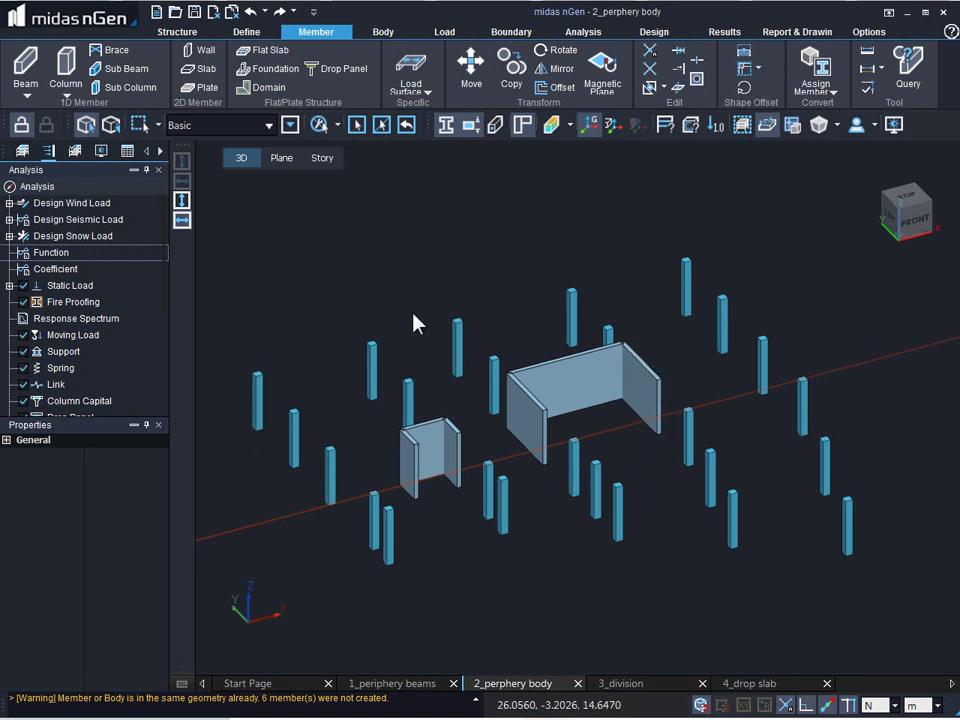
{"action": "left_click", "coordinate": [190, 33]}
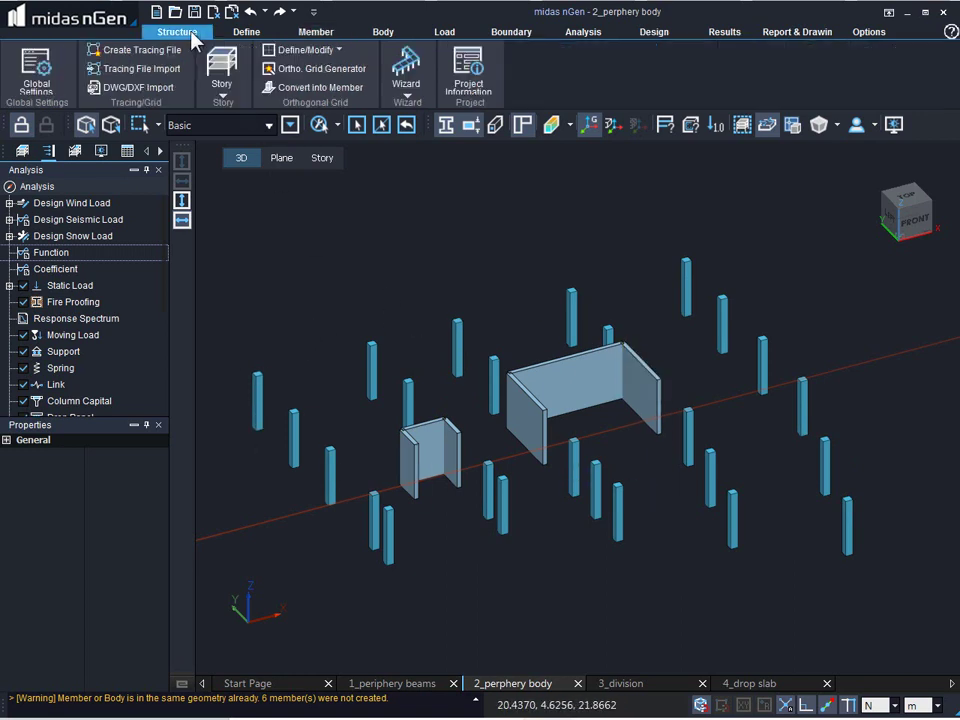
{"action": "left_click", "coordinate": [134, 88]}
{"action": "left_click", "coordinate": [283, 203]}
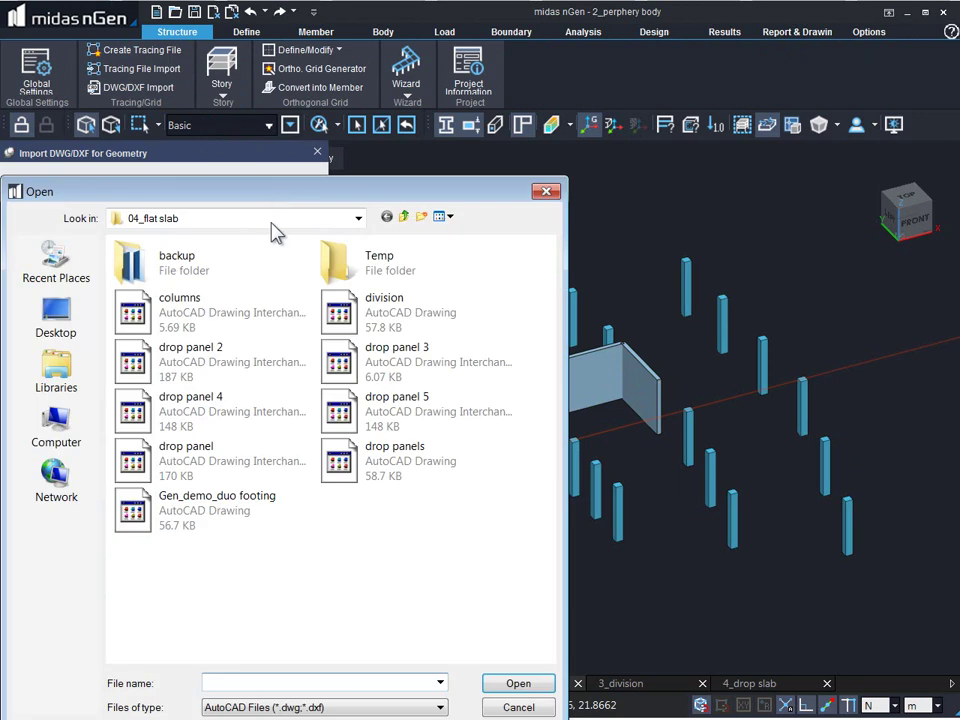
{"action": "left_click", "coordinate": [208, 500]}
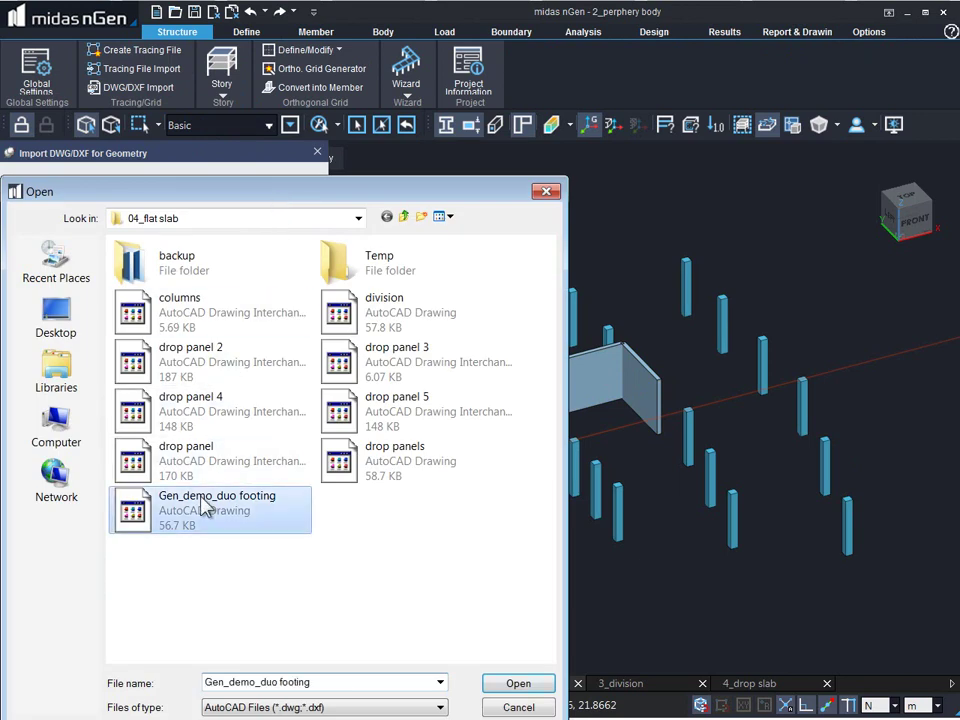
{"action": "left_click", "coordinate": [495, 685]}
Step: Import the CENTER_ layer as plain geometry without a member type, at a scale of 1
{"action": "left_click", "coordinate": [50, 262]}
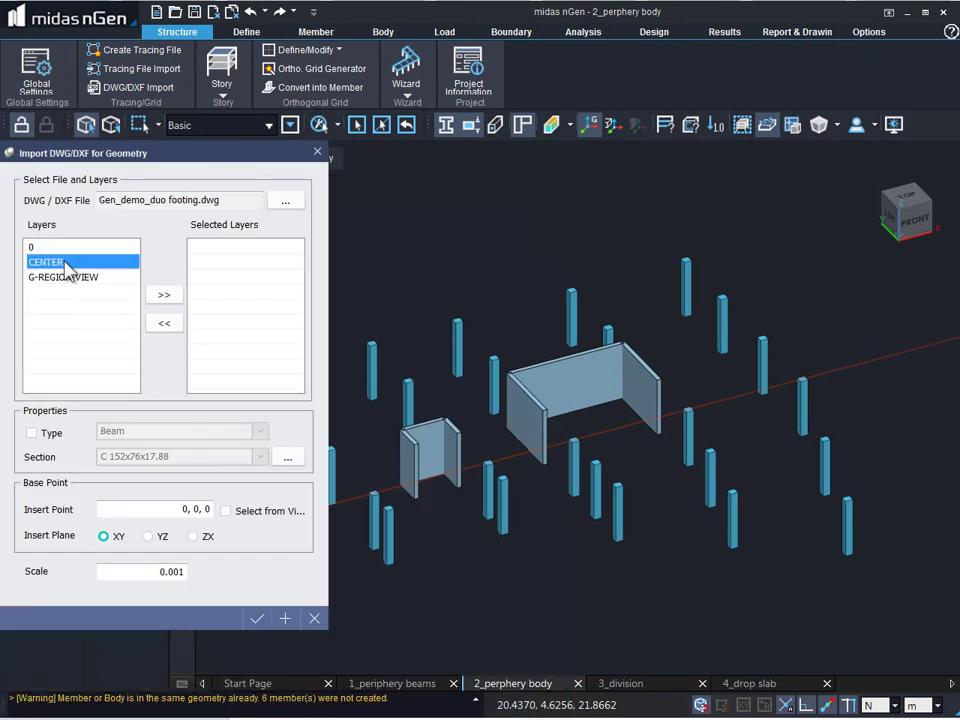
{"action": "left_click", "coordinate": [164, 294]}
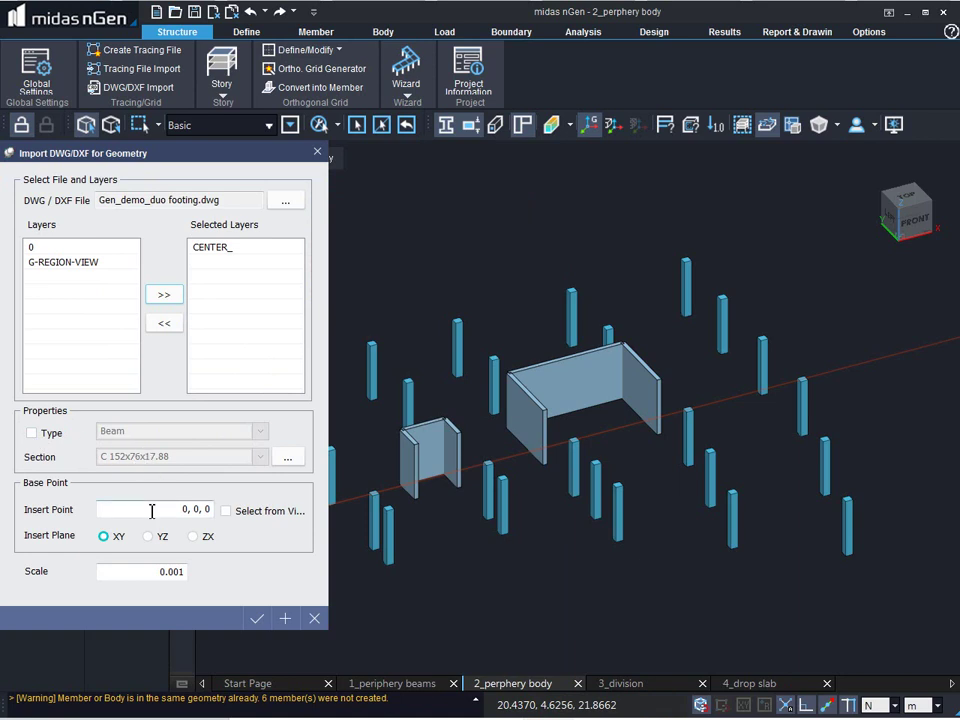
{"action": "left_click_drag", "start_coordinate": [136, 570], "coordinate": [193, 570]}
{"action": "type", "text": "1"}
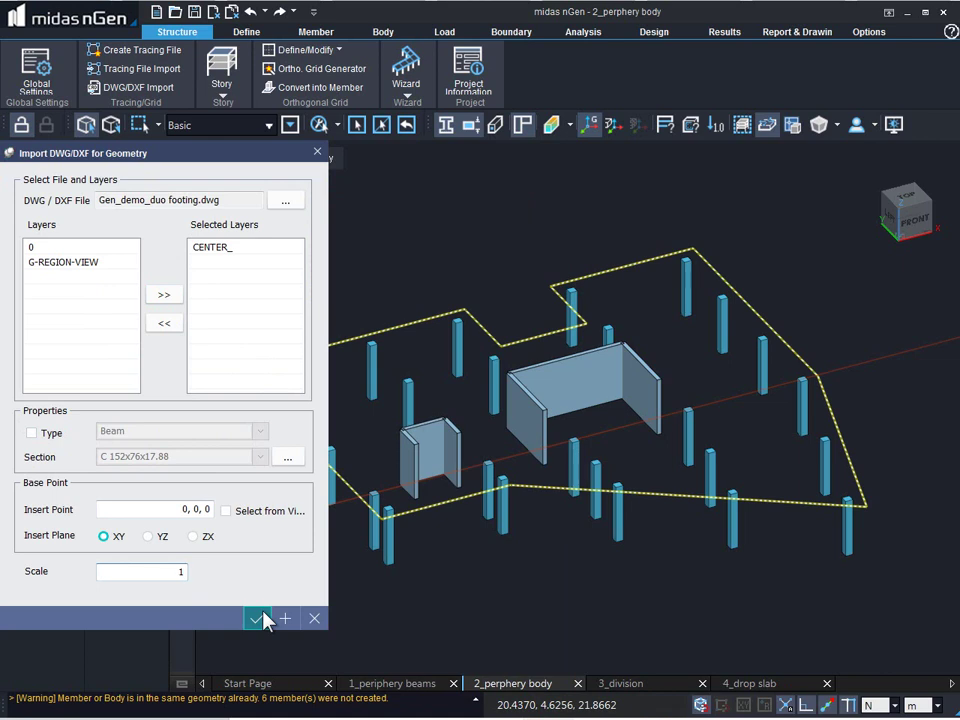
{"action": "left_click", "coordinate": [258, 619]}
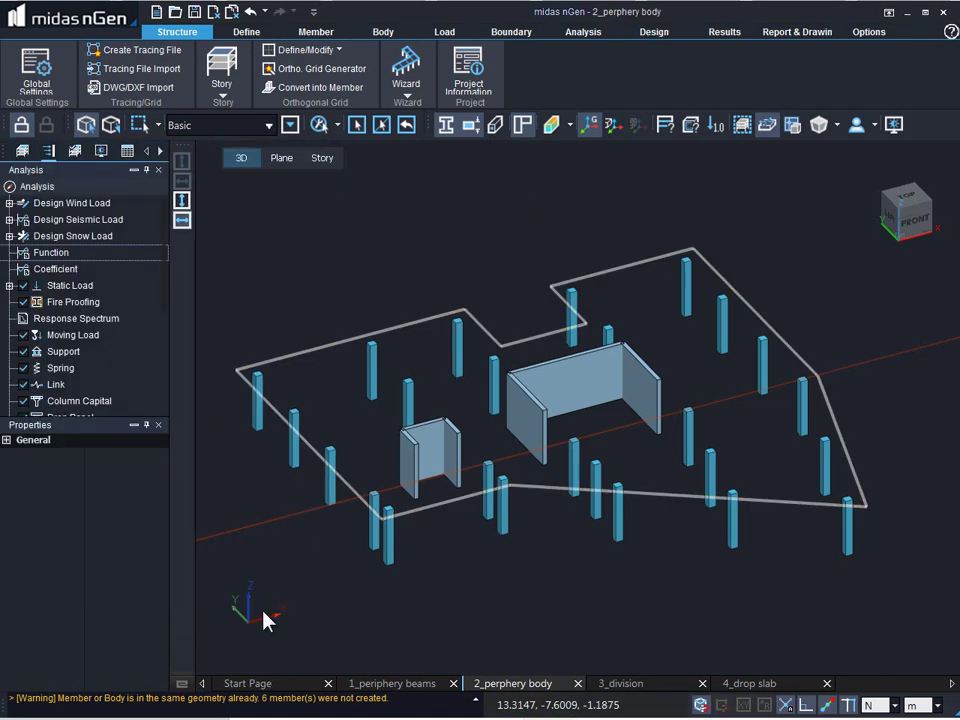
Step: Create a flat slab from all the imported periphery lines, using member set Superstructure, story set T1 and thickness T150 (C30/37)
{"action": "left_click", "coordinate": [318, 32]}
{"action": "left_click", "coordinate": [279, 50]}
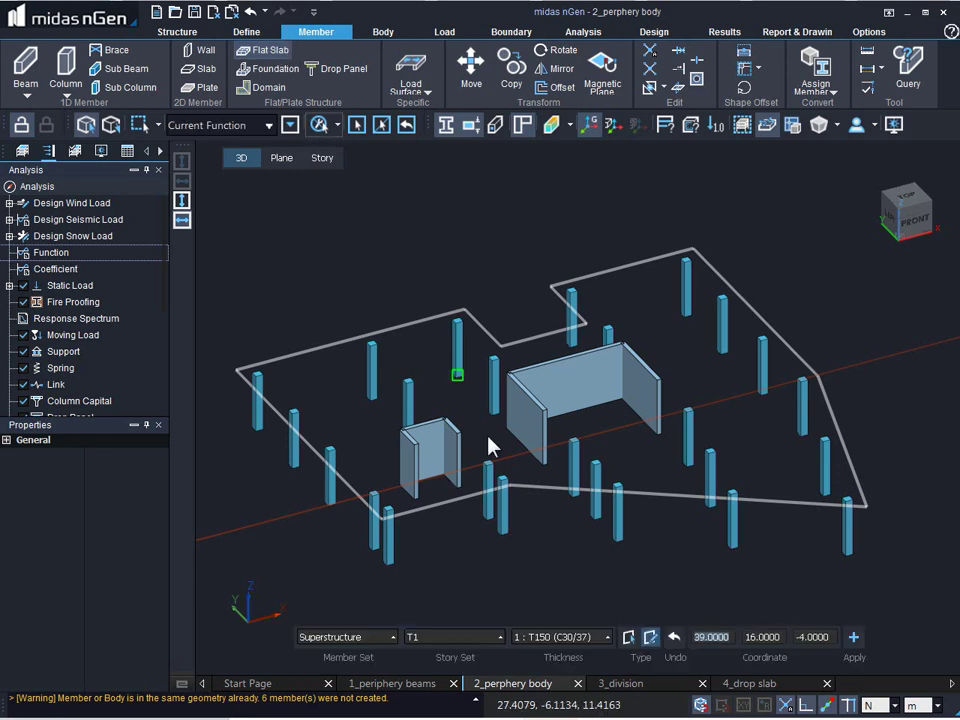
{"action": "left_click", "coordinate": [629, 637]}
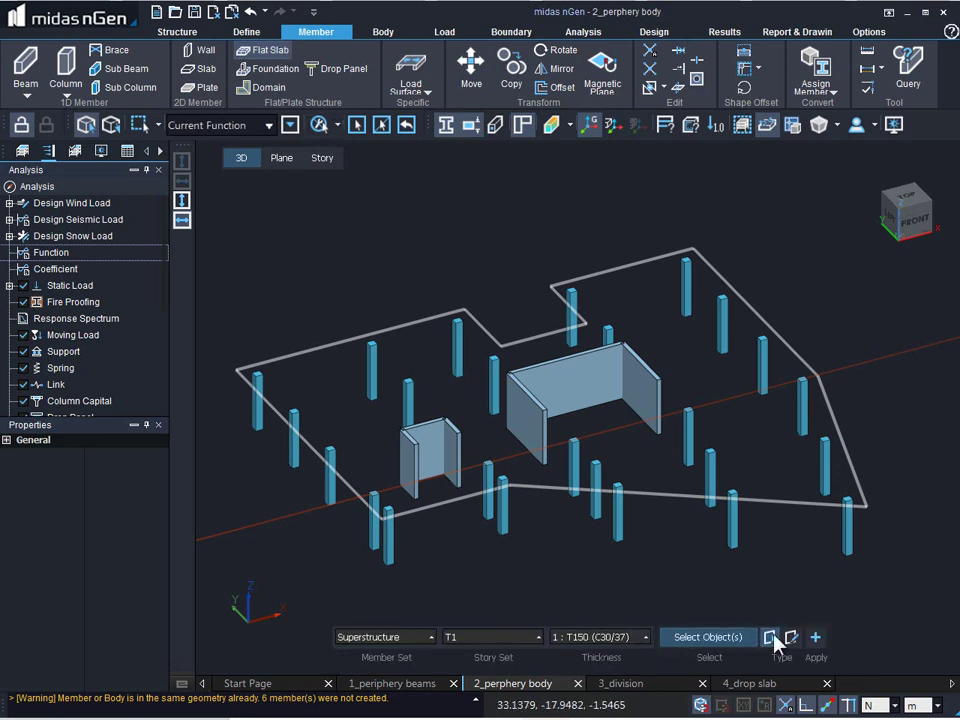
{"action": "right_click", "coordinate": [583, 306]}
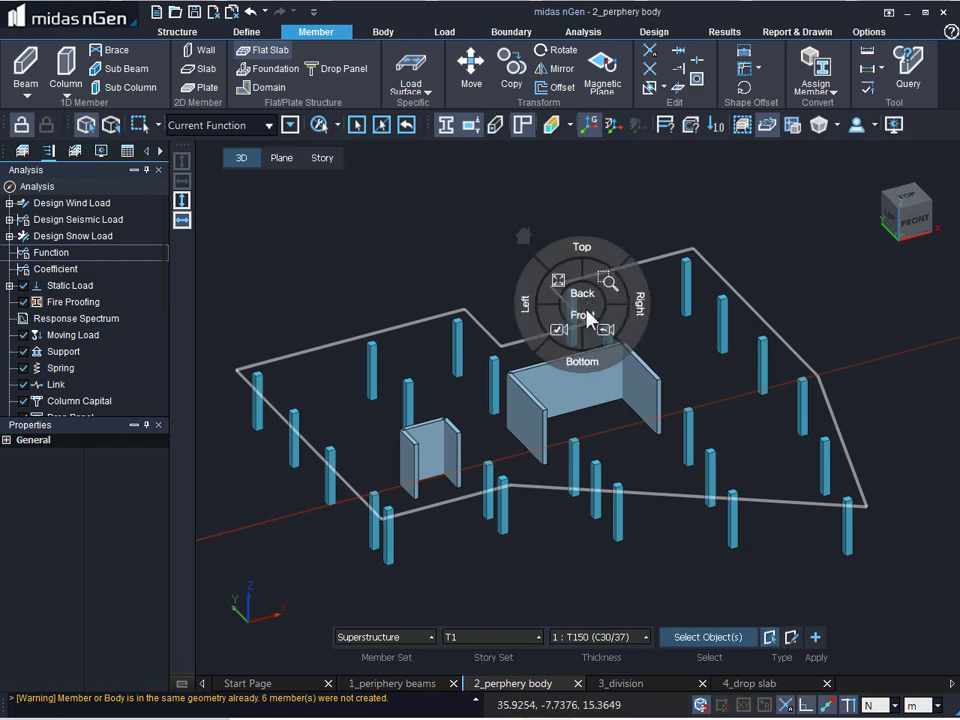
{"action": "right_click", "coordinate": [579, 326]}
{"action": "left_click", "coordinate": [584, 320]}
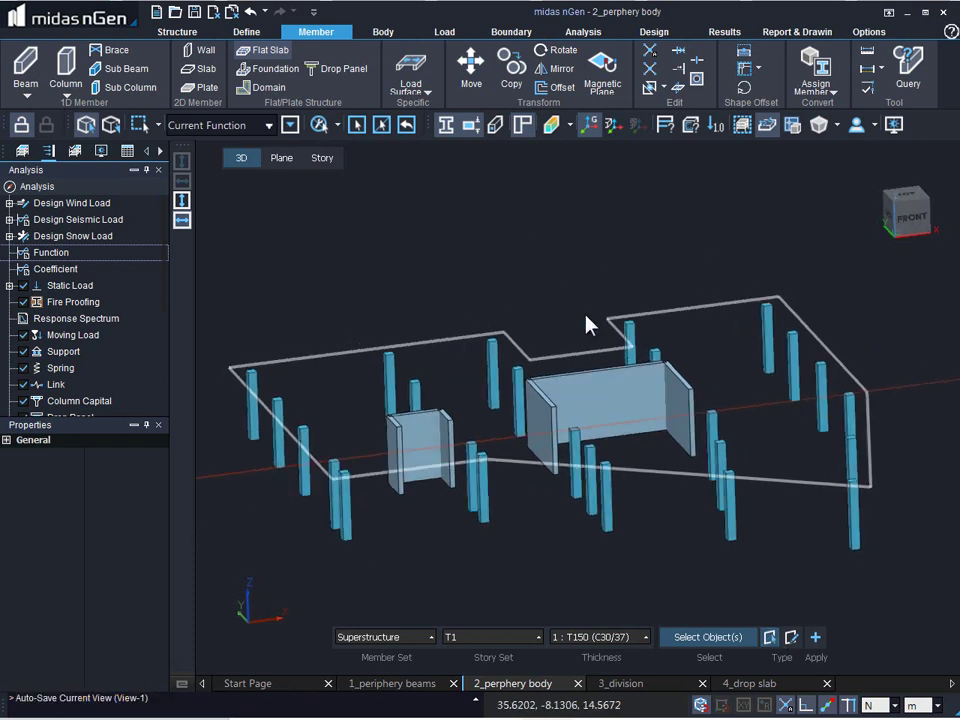
{"action": "left_click_drag", "start_coordinate": [207, 337], "coordinate": [958, 392]}
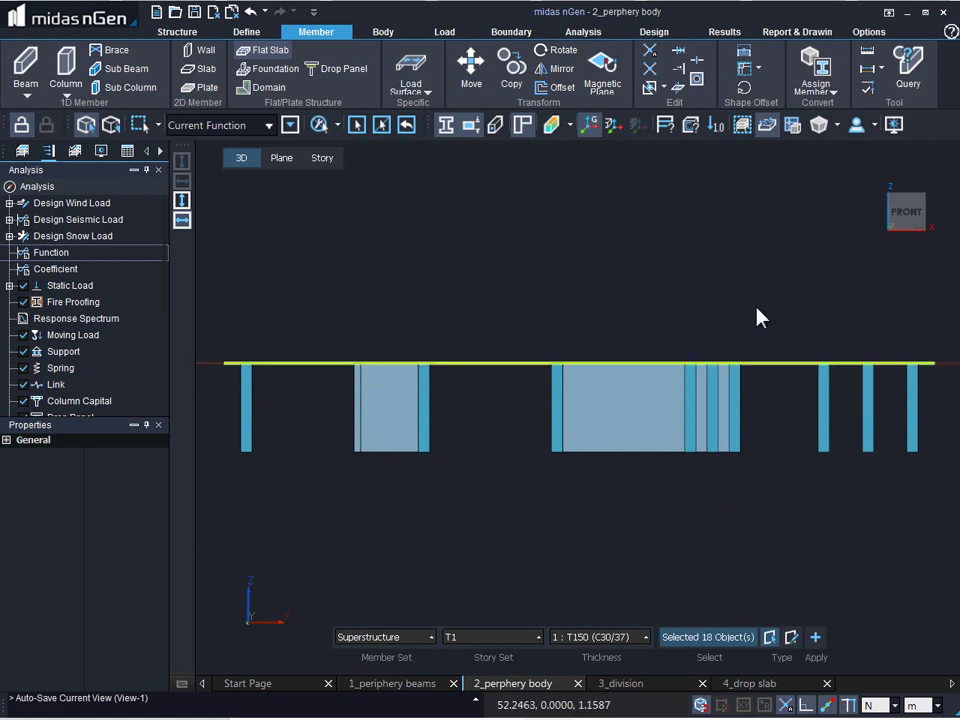
{"action": "right_click", "coordinate": [683, 298]}
{"action": "left_click", "coordinate": [617, 228]}
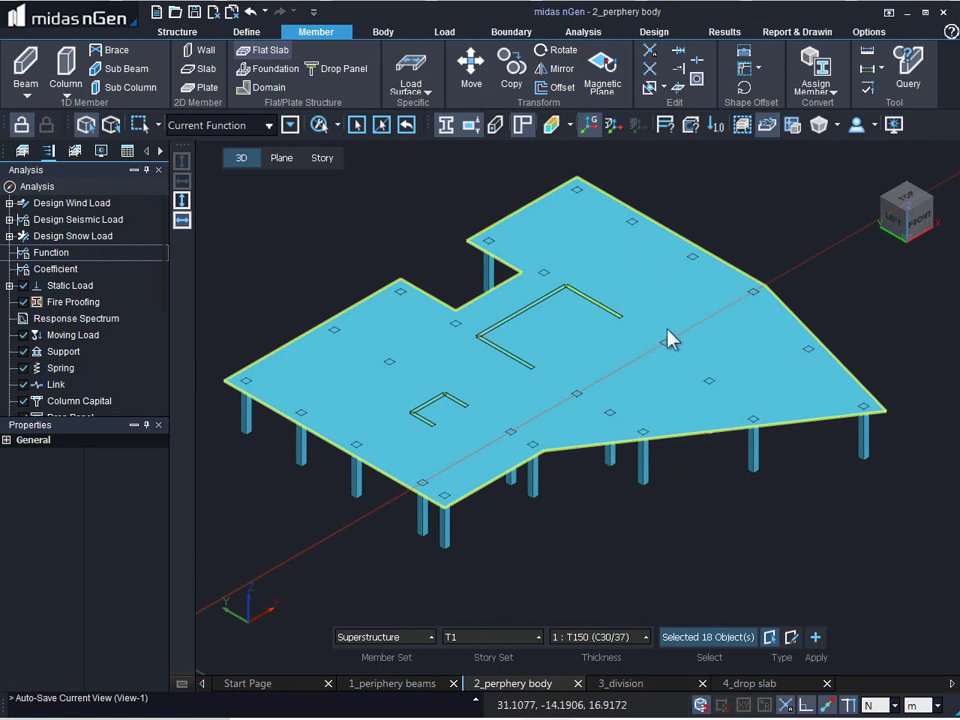
{"action": "left_click", "coordinate": [816, 638]}
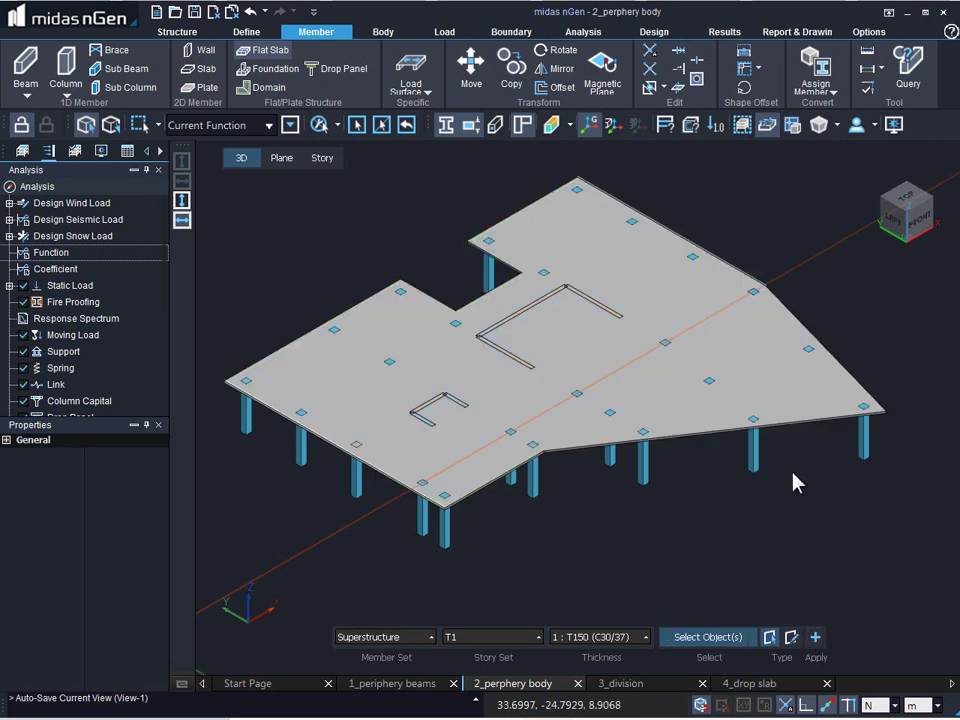
{"action": "middle_click_drag", "start_coordinate": [797, 483], "coordinate": [565, 374]}
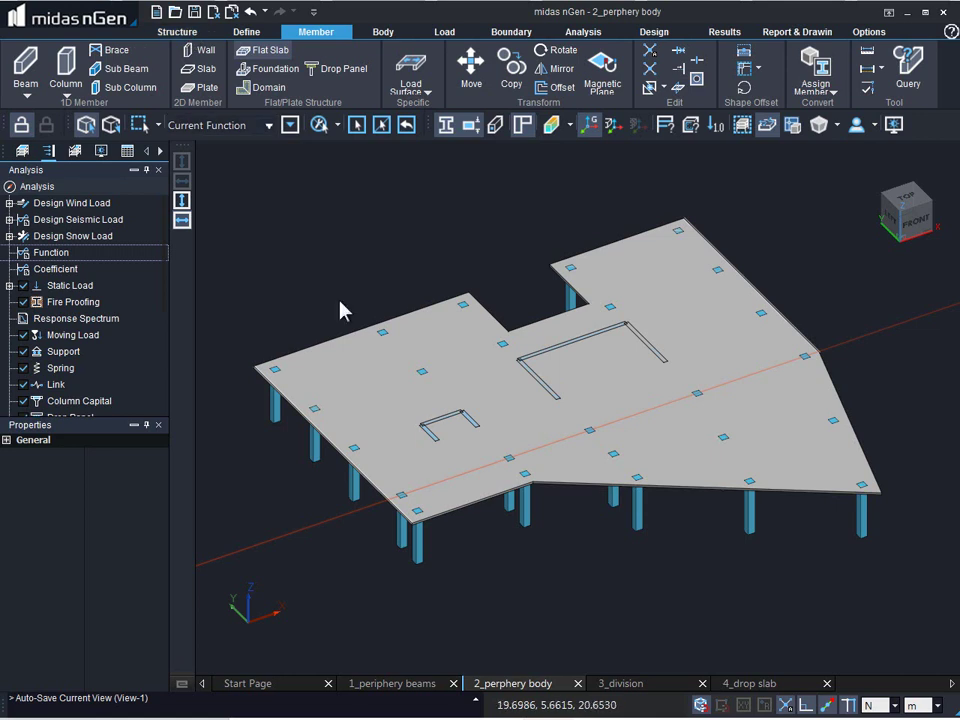
Step: In the 3_division model, load division.dwg for DWG/DXF geometry import
{"action": "left_click", "coordinate": [615, 683]}
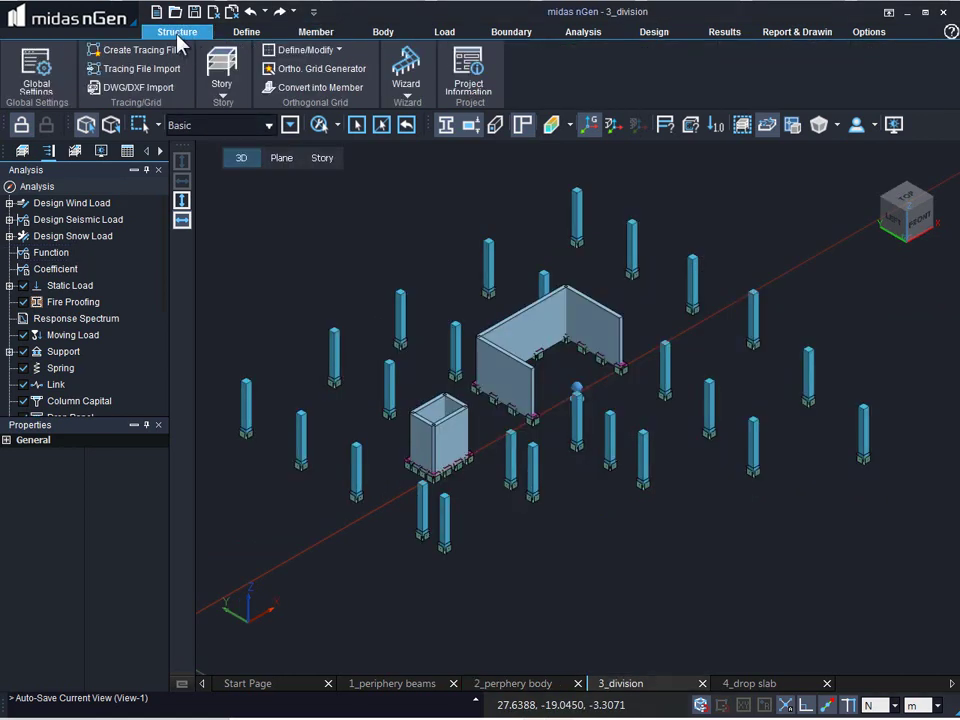
{"action": "left_click", "coordinate": [129, 89]}
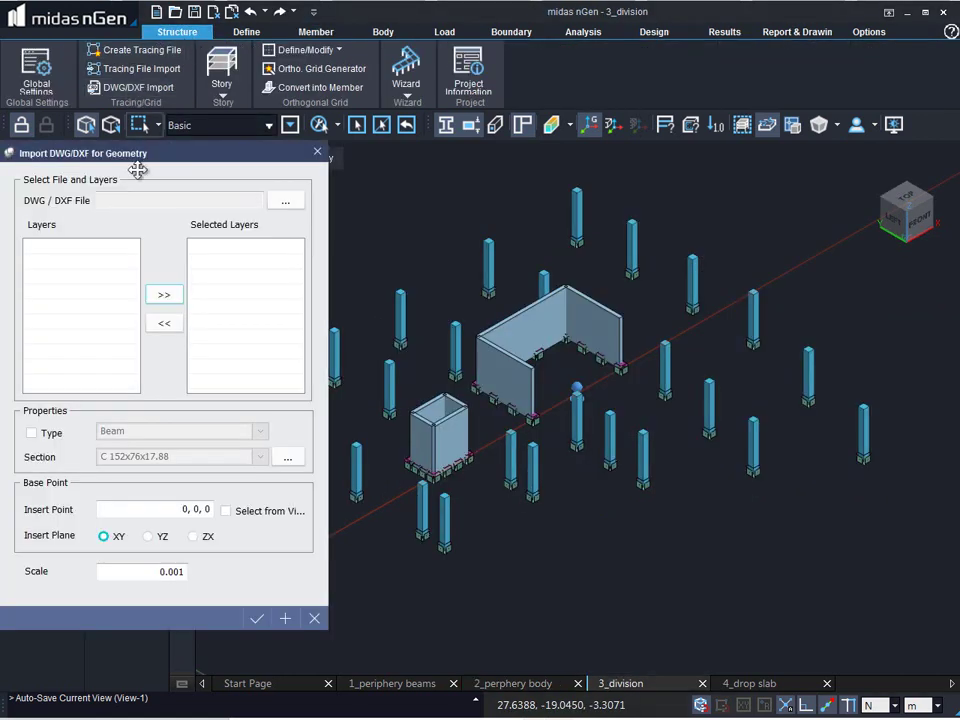
{"action": "left_click", "coordinate": [284, 203]}
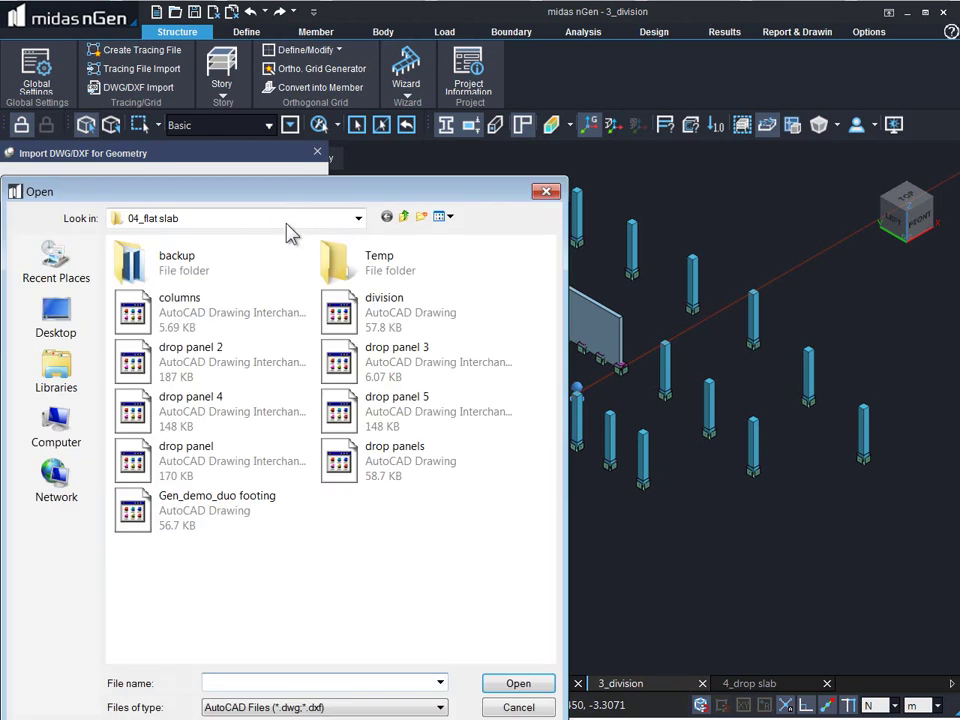
{"action": "left_click", "coordinate": [372, 310]}
{"action": "left_click", "coordinate": [512, 685]}
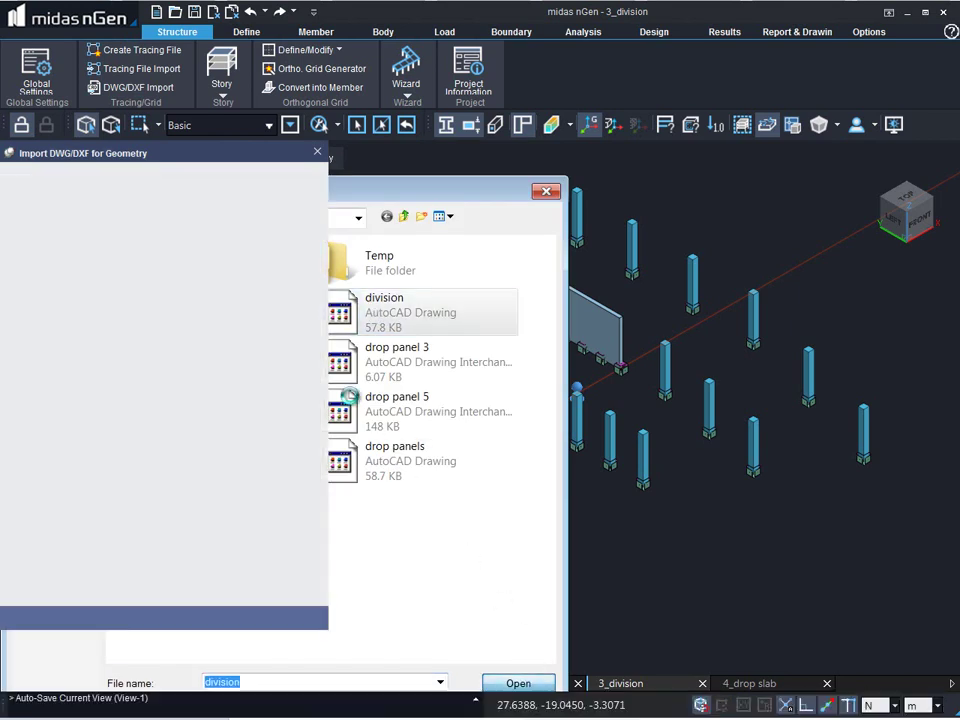
Step: Import the CENTER_ layer of division.dwg as geometry without a member type, at a scale of 1
{"action": "left_click", "coordinate": [60, 262]}
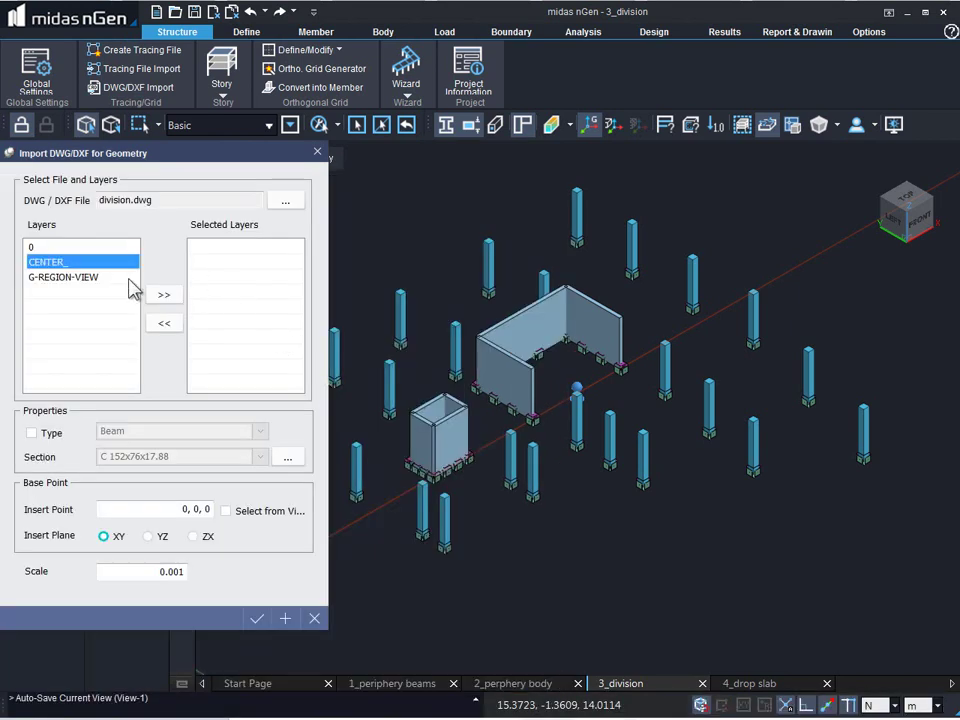
{"action": "left_click", "coordinate": [168, 299]}
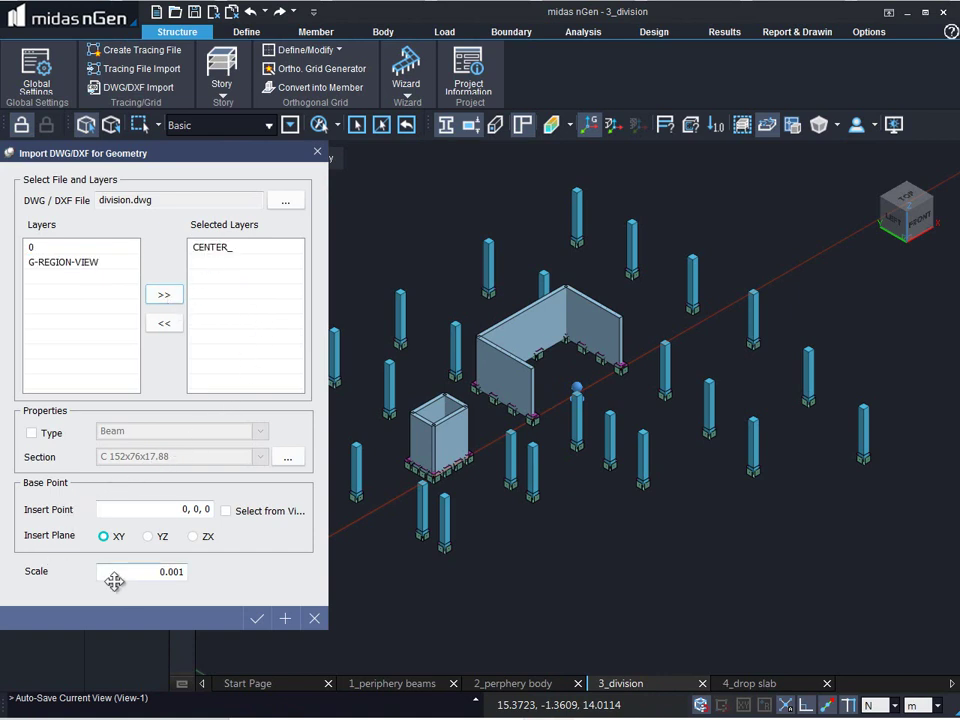
{"action": "left_click_drag", "start_coordinate": [148, 574], "coordinate": [210, 575]}
{"action": "type", "text": "1"}
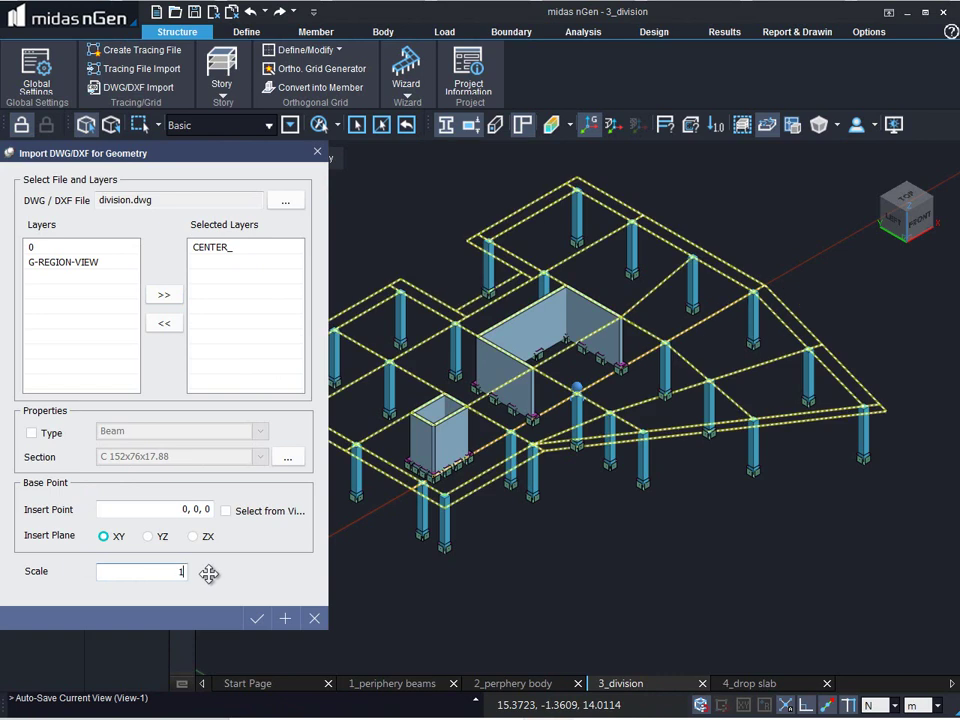
{"action": "left_click", "coordinate": [255, 619]}
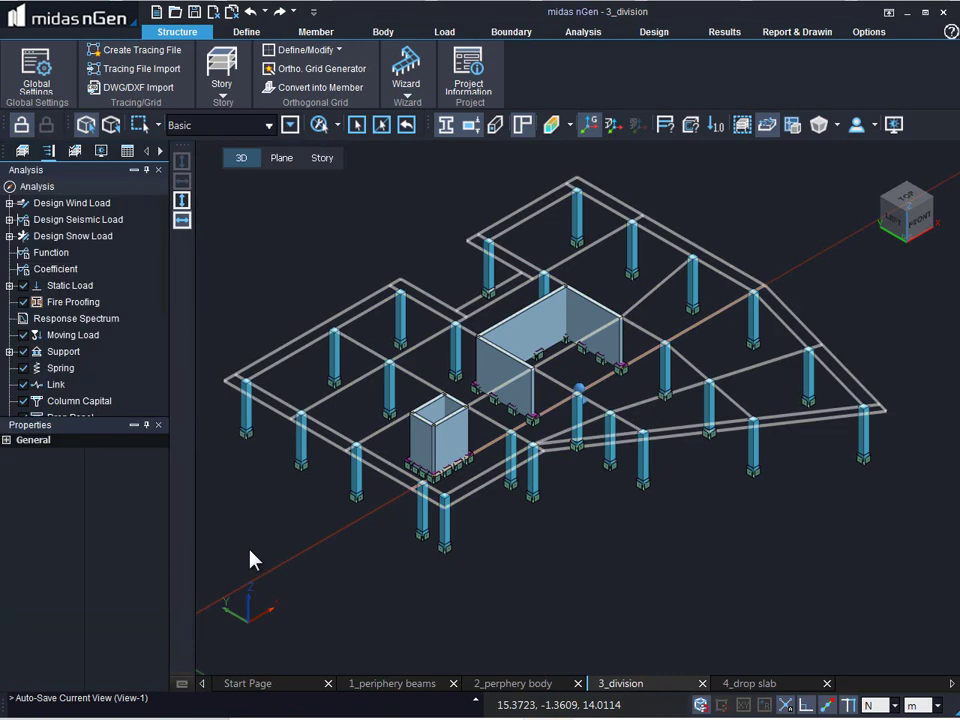
Step: Create divided flat slabs from all the imported division lines, using member set Superstructure, story set T1 and thickness T150 (C30/37)
{"action": "left_click", "coordinate": [312, 34]}
{"action": "left_click", "coordinate": [272, 50]}
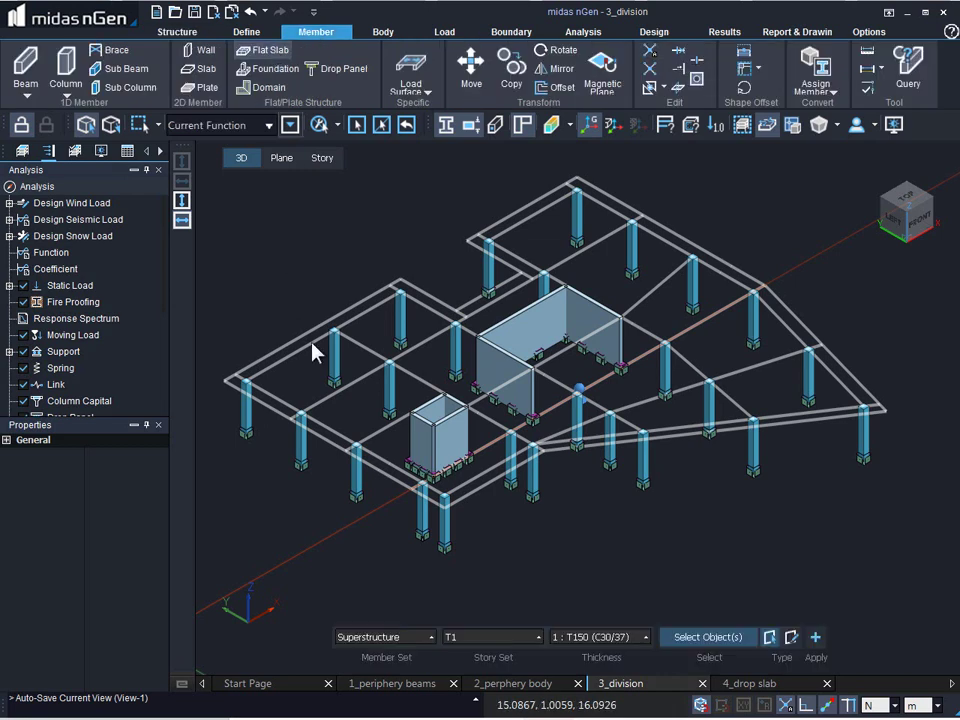
{"action": "right_click", "coordinate": [765, 455]}
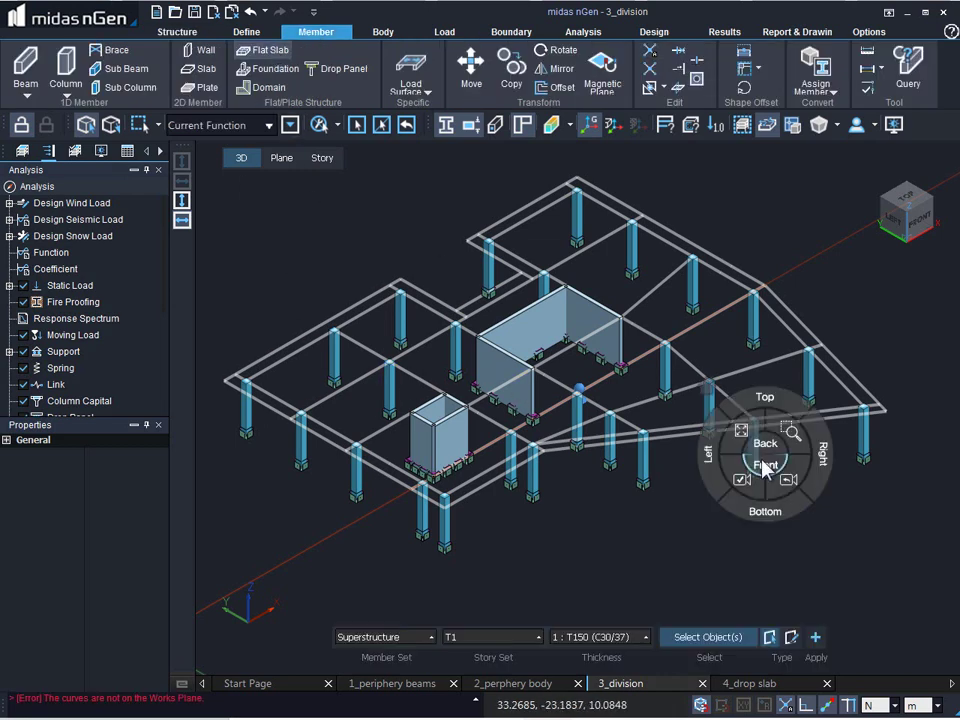
{"action": "left_click", "coordinate": [763, 465]}
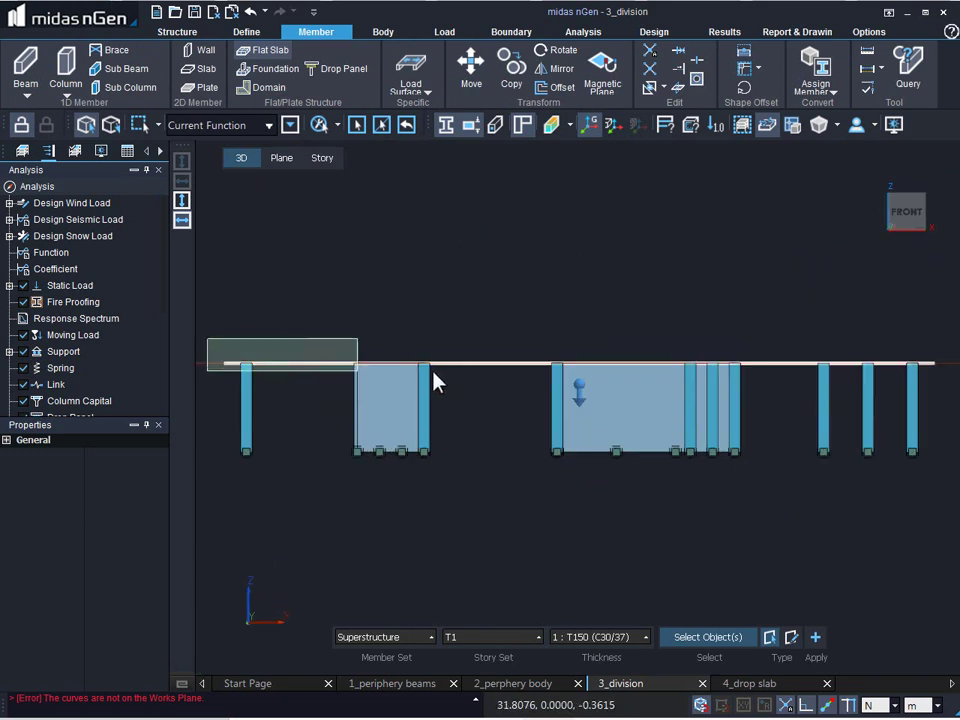
{"action": "left_click", "coordinate": [940, 384]}
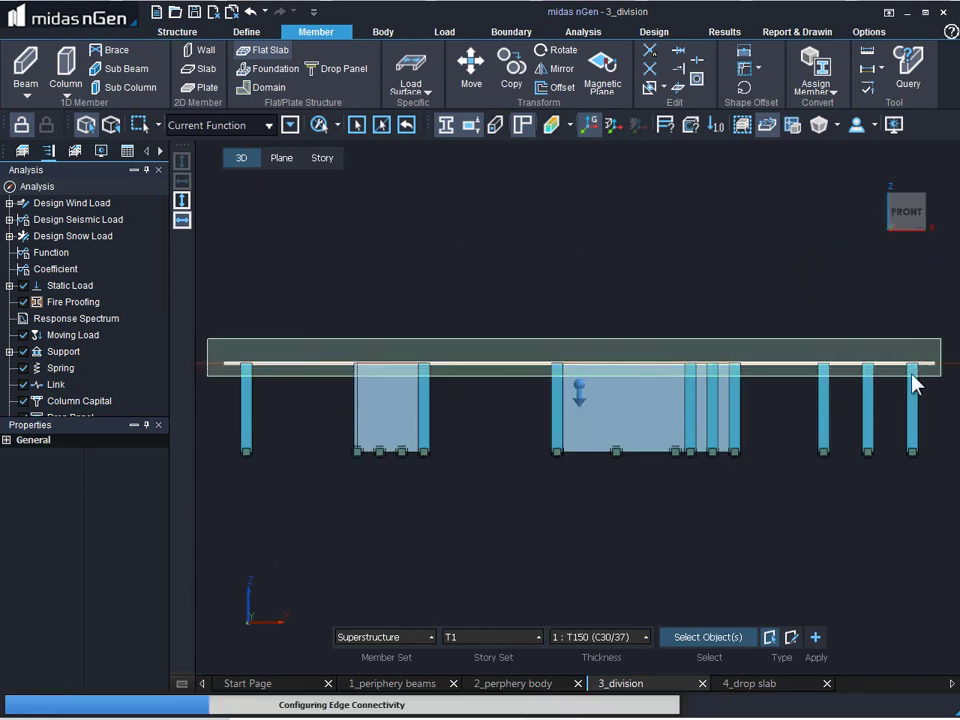
{"action": "right_click", "coordinate": [545, 262]}
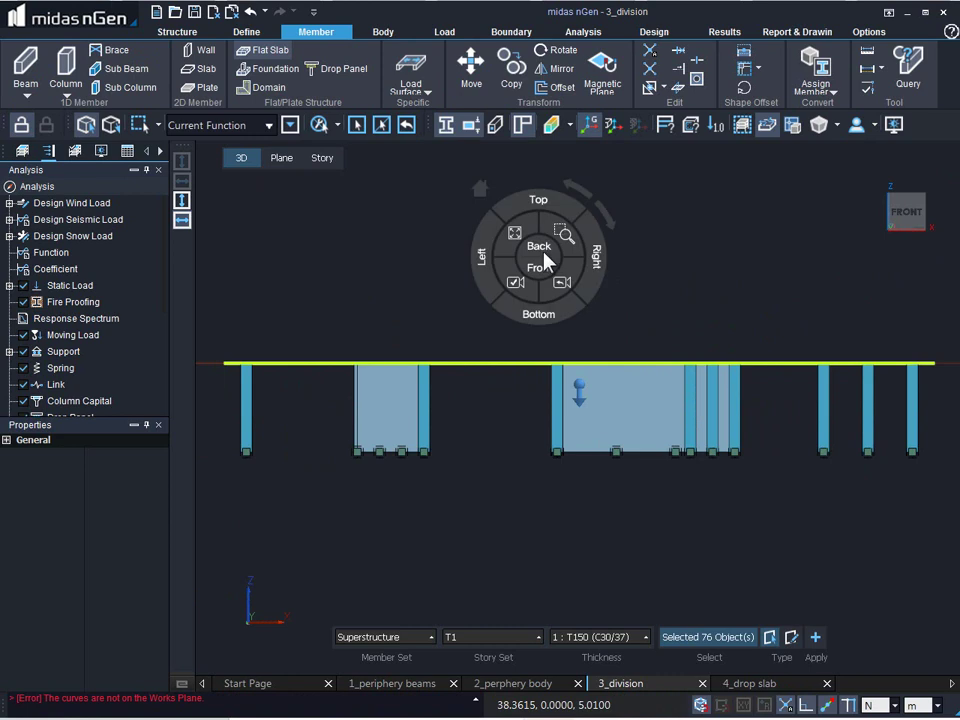
{"action": "left_click", "coordinate": [481, 192]}
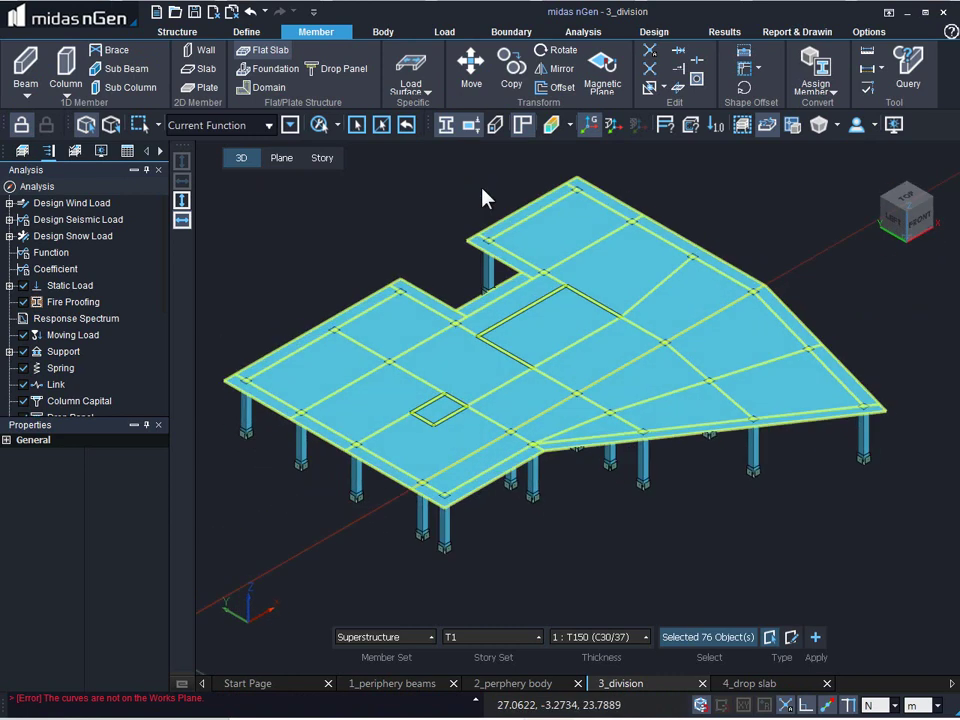
{"action": "left_click", "coordinate": [815, 638]}
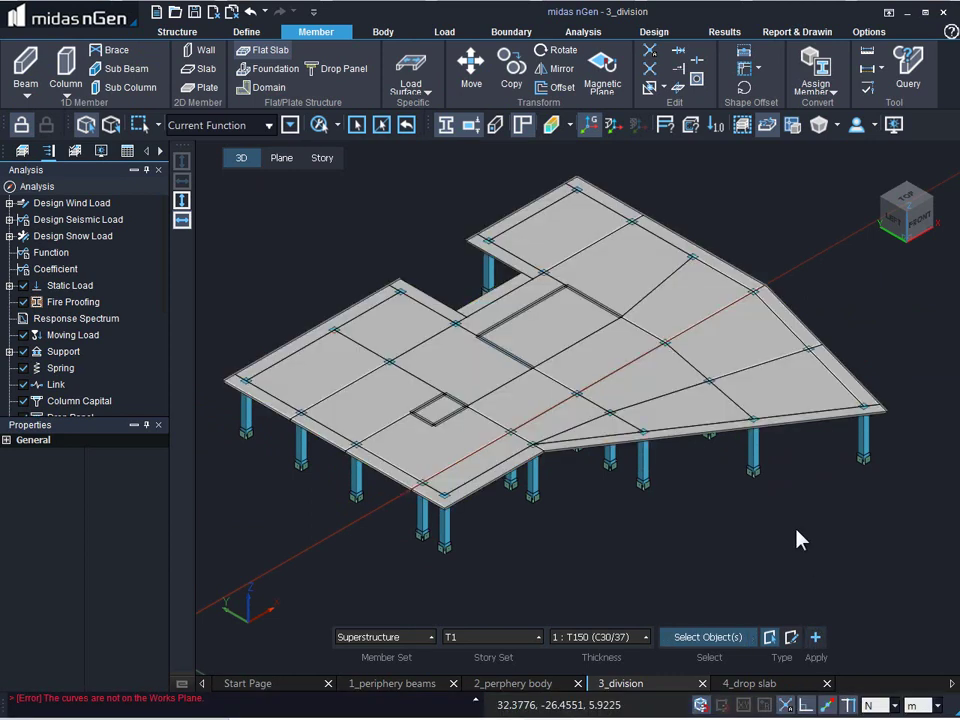
{"action": "key", "text": "Escape"}
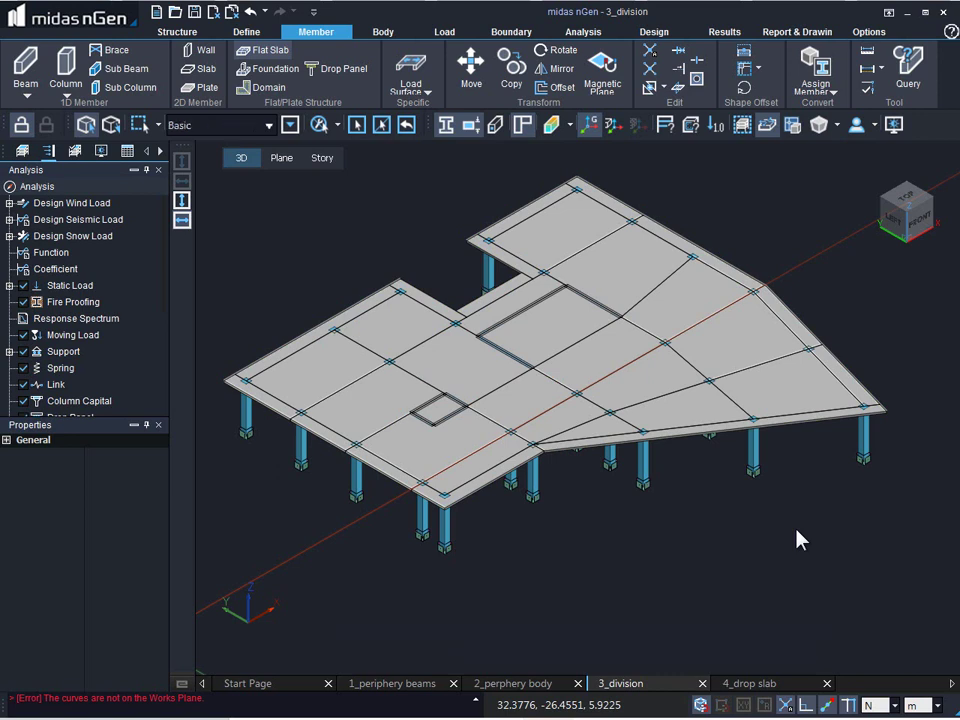
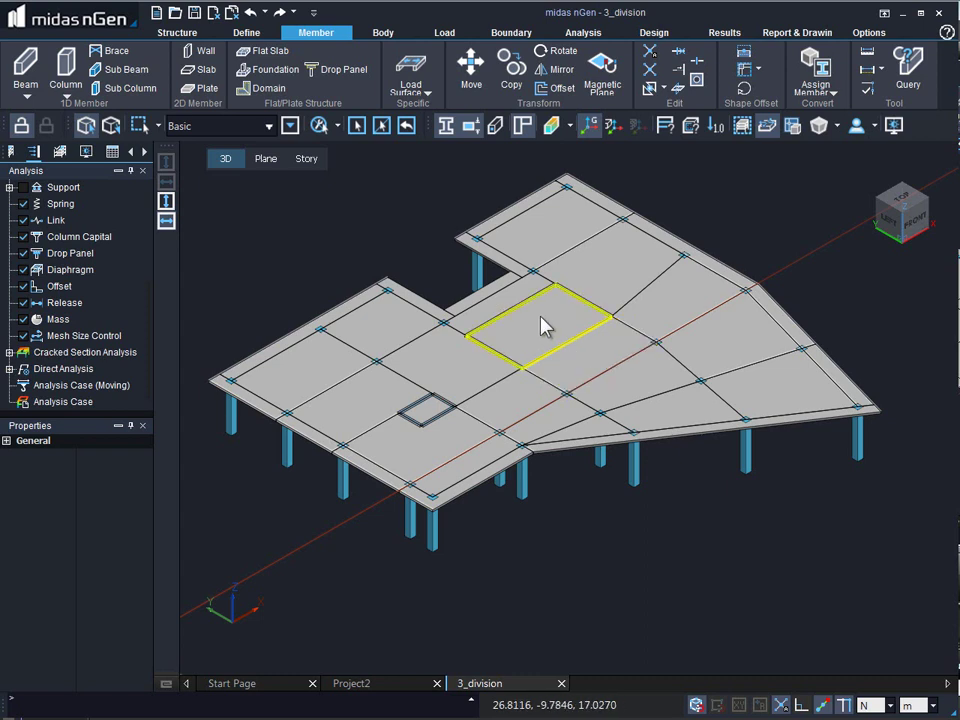
Step: Delete the two flat slab panels inside the large and small wall cores
{"action": "left_click", "coordinate": [541, 325]}
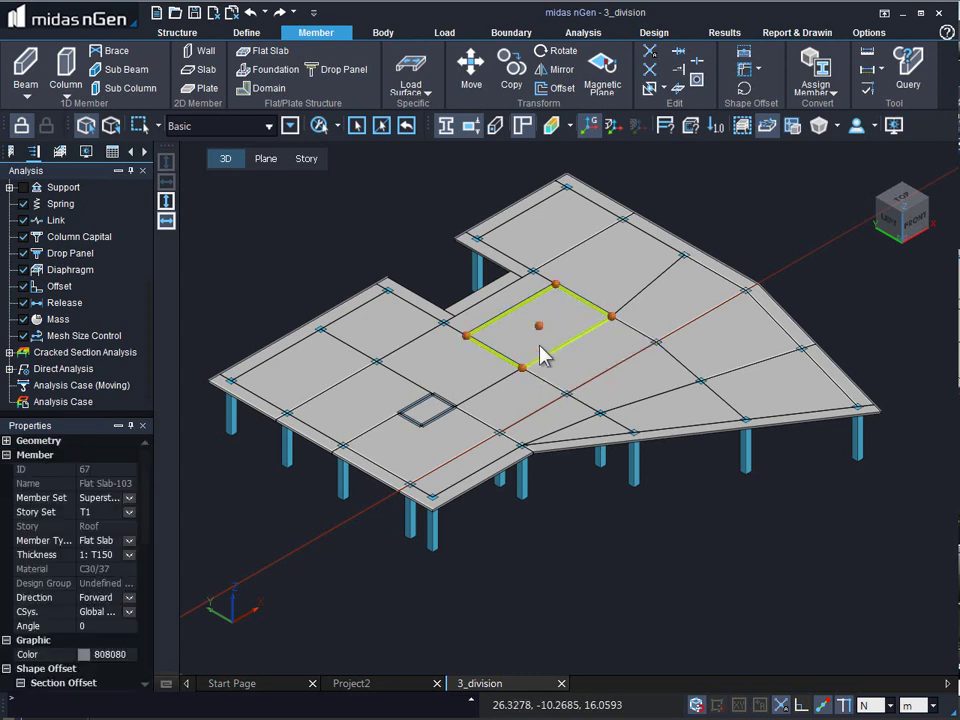
{"action": "left_click", "coordinate": [437, 414]}
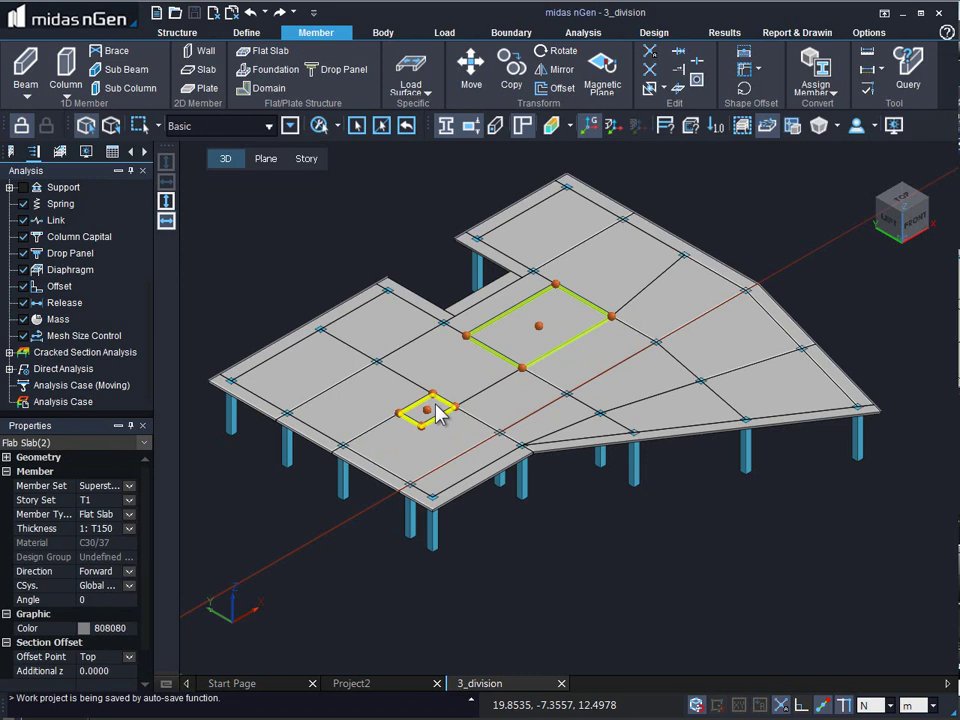
{"action": "key", "text": "Delete"}
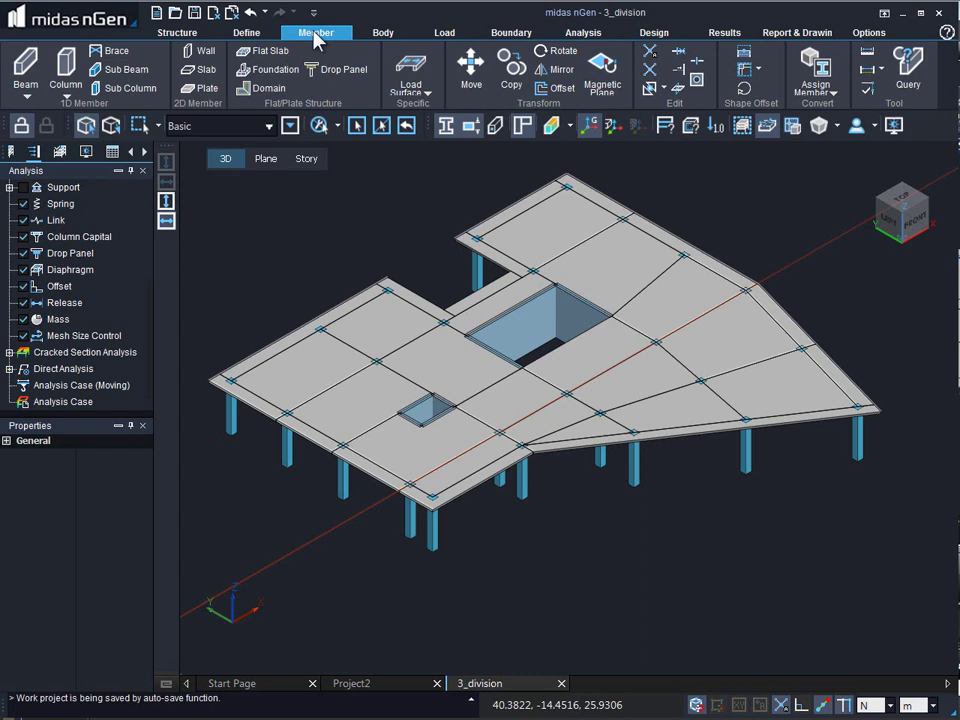
Step: In the T1 : Roof story view, draw and cut a rectangular opening about 2 m by 1 m in the slab panel below the large core
{"action": "left_click", "coordinate": [304, 159]}
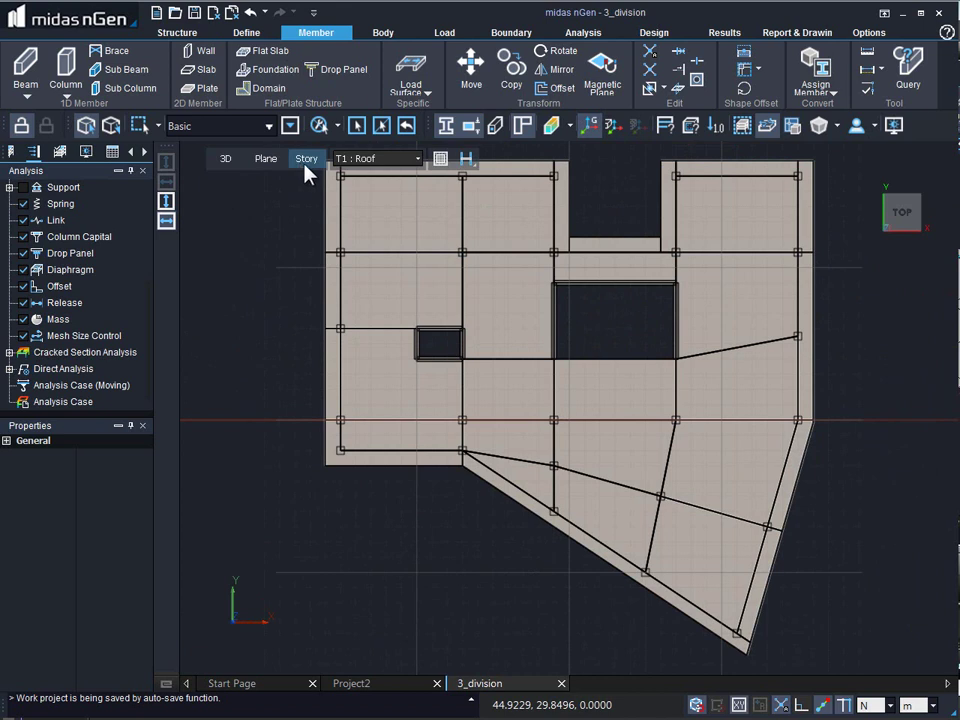
{"action": "left_click", "coordinate": [695, 82]}
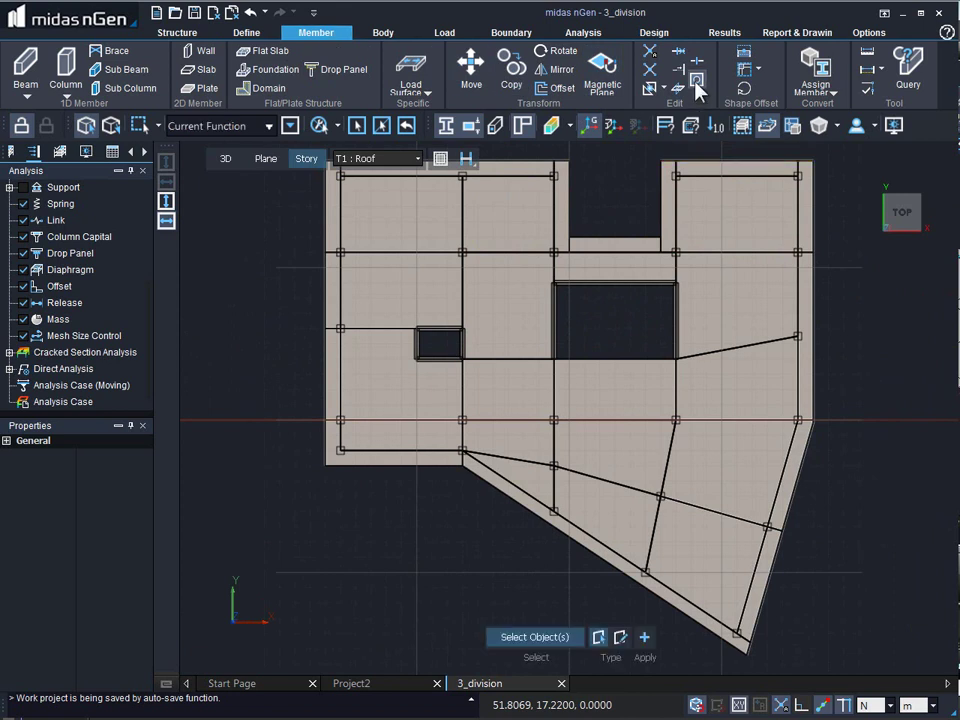
{"action": "left_click", "coordinate": [620, 637]}
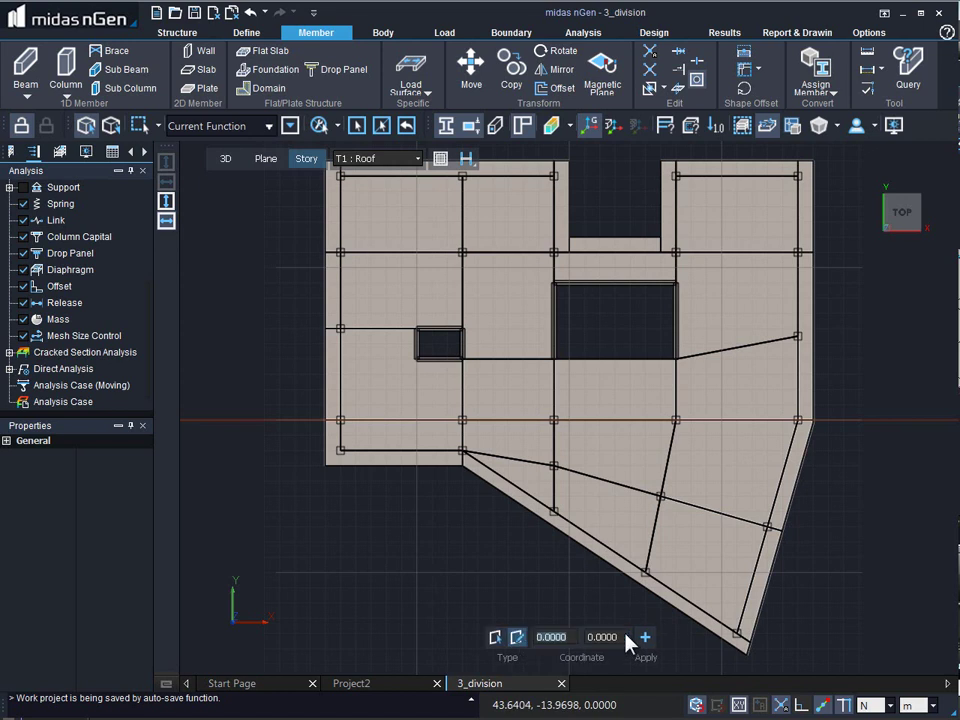
{"action": "left_click", "coordinate": [588, 456]}
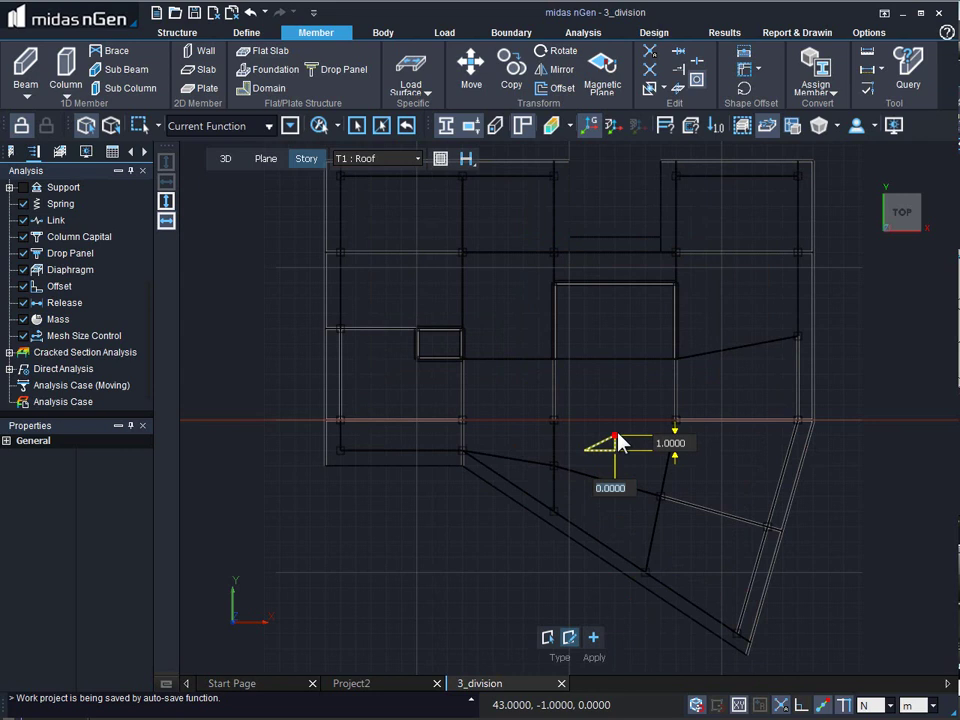
{"action": "left_click", "coordinate": [594, 639]}
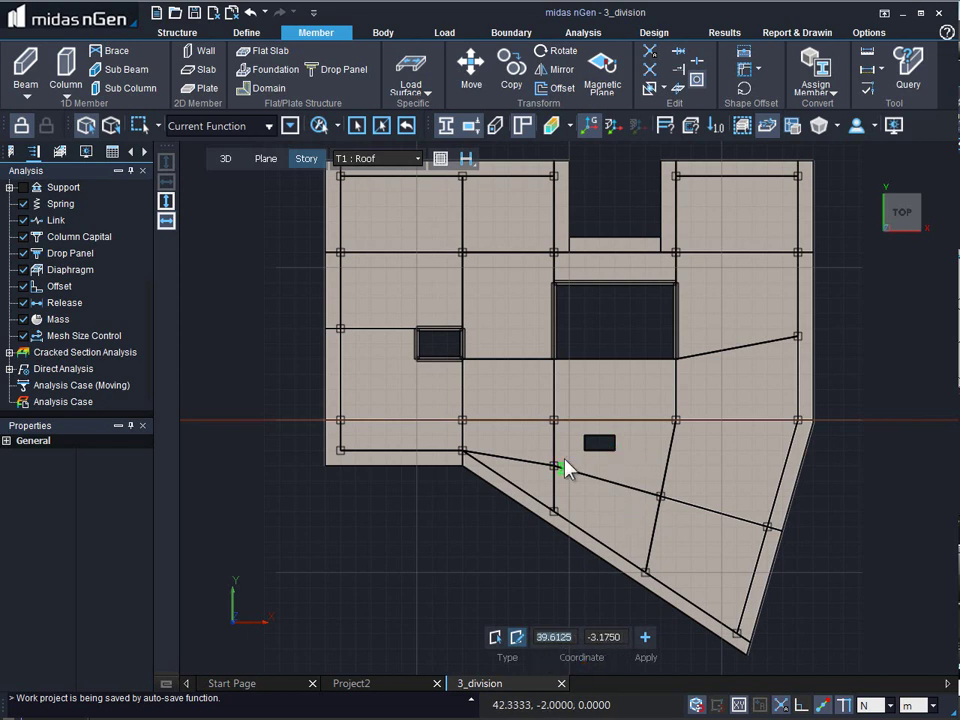
Step: Draw and cut a freeform five-sided opening, about 3 m by 3 m, in the slab panel east of the rectangular opening
{"action": "left_click", "coordinate": [707, 489]}
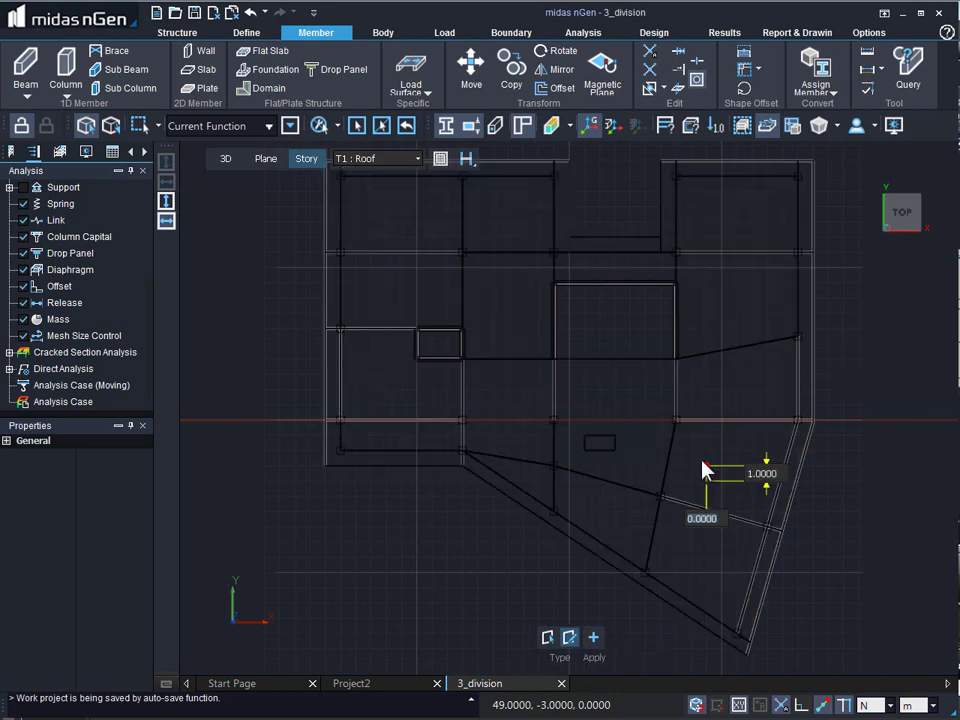
{"action": "left_click", "coordinate": [749, 482]}
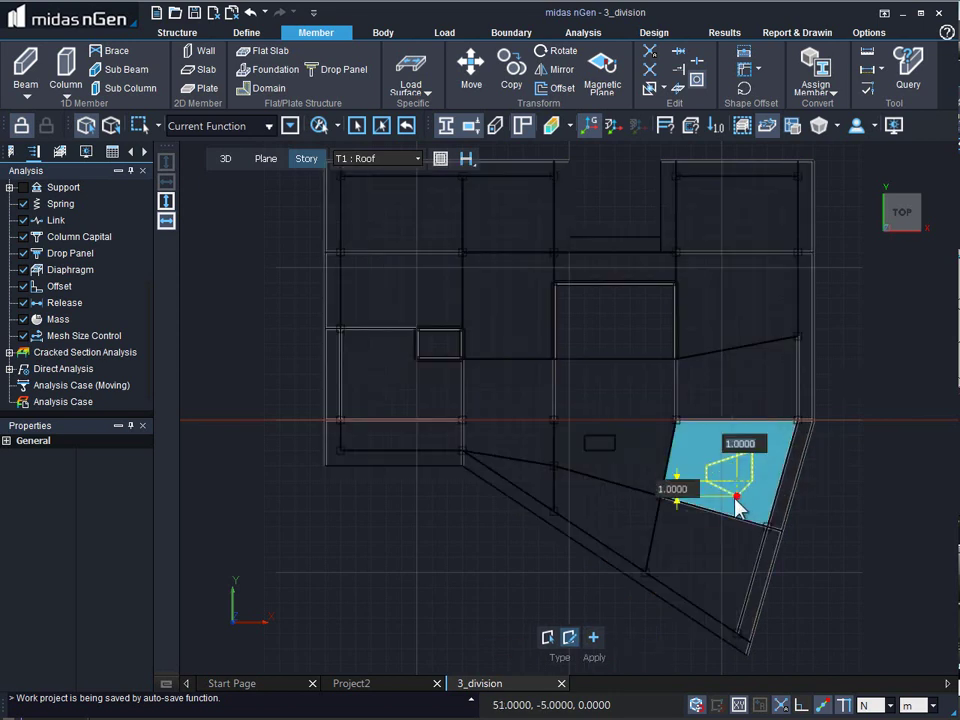
{"action": "left_click", "coordinate": [594, 638]}
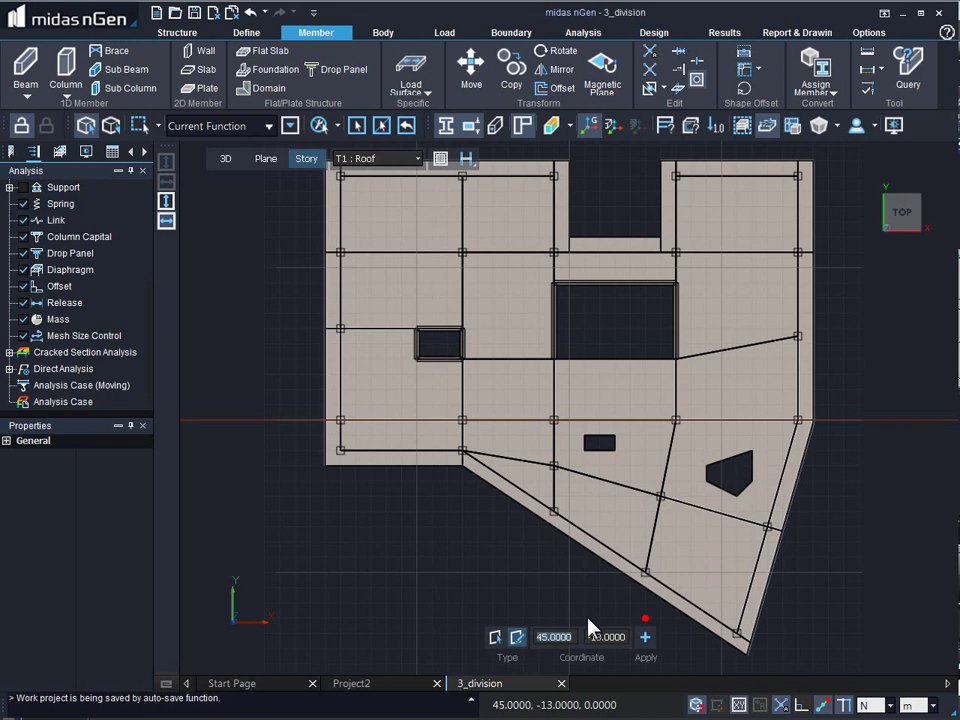
Step: Sketch a centre-point circle 1.5 m in diameter in the middle of the slab panel southeast of the small core
{"action": "left_click", "coordinate": [497, 638]}
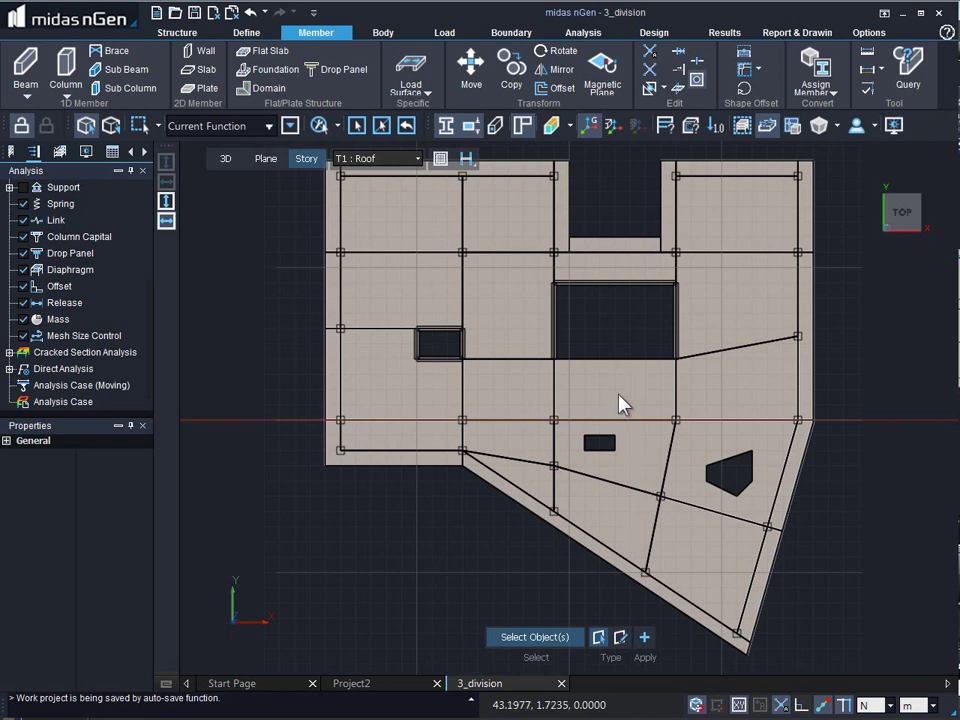
{"action": "left_click", "coordinate": [384, 34]}
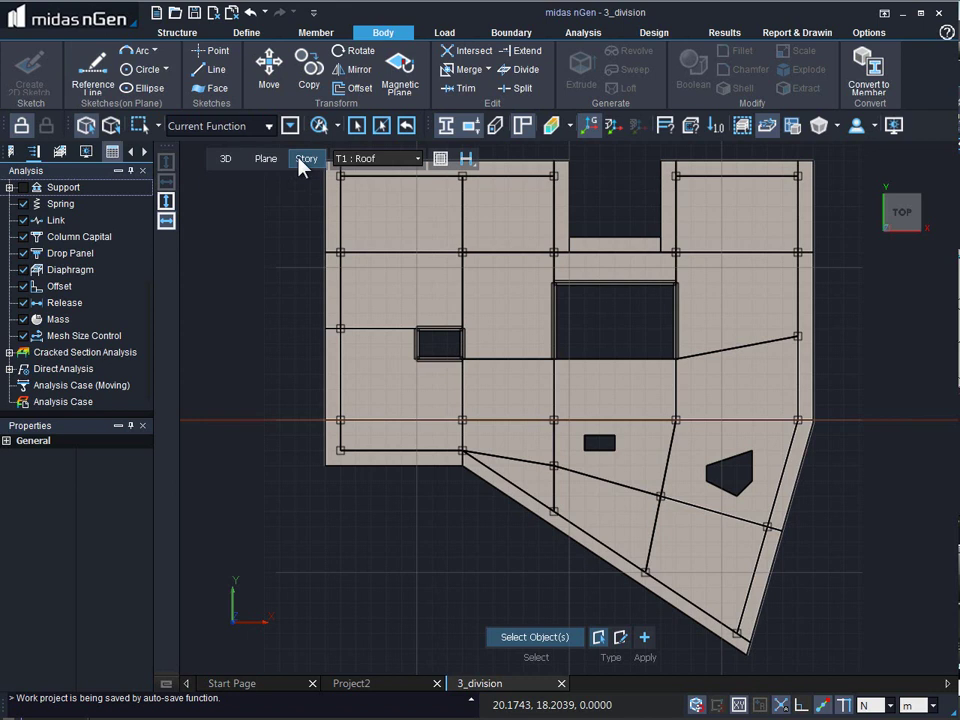
{"action": "left_click", "coordinate": [148, 69]}
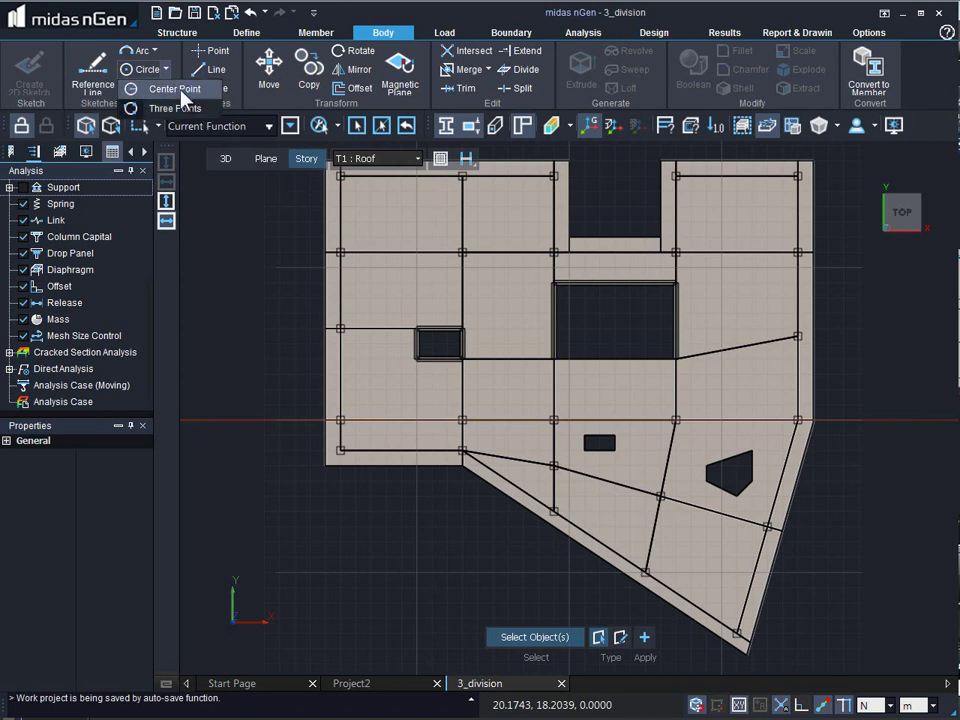
{"action": "left_click", "coordinate": [181, 90]}
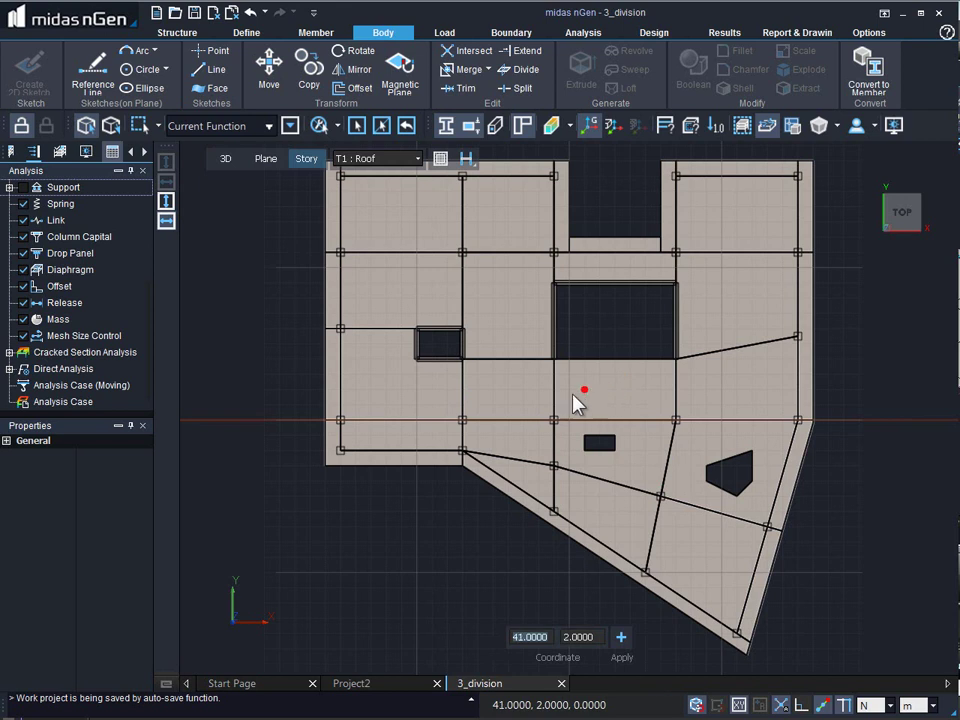
{"action": "left_click", "coordinate": [508, 390]}
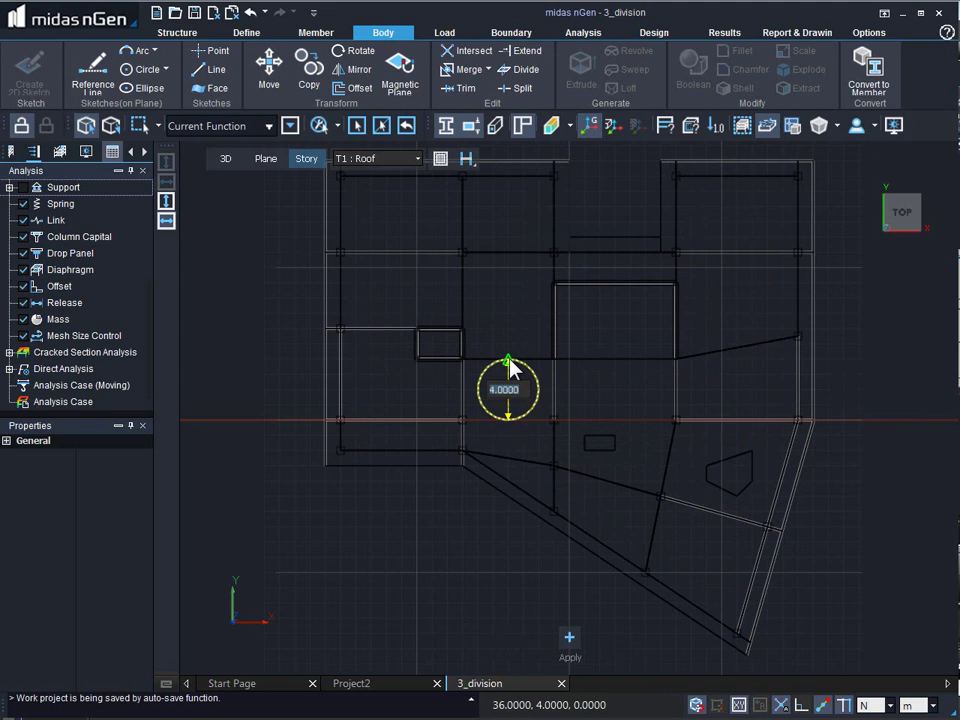
{"action": "type", "text": "1.5"}
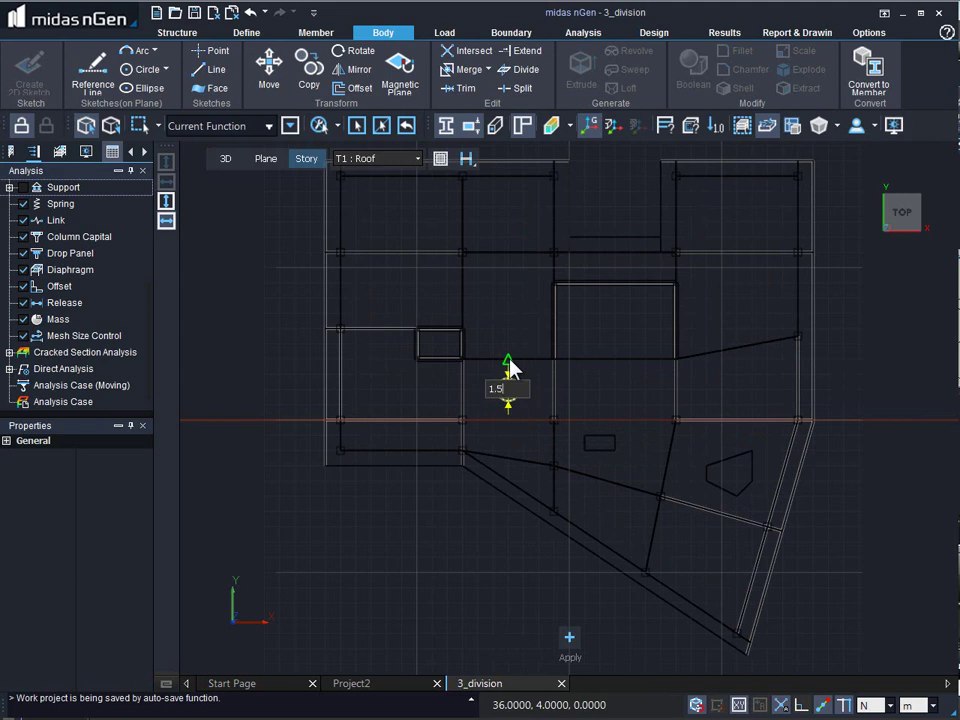
{"action": "key", "text": "Return"}
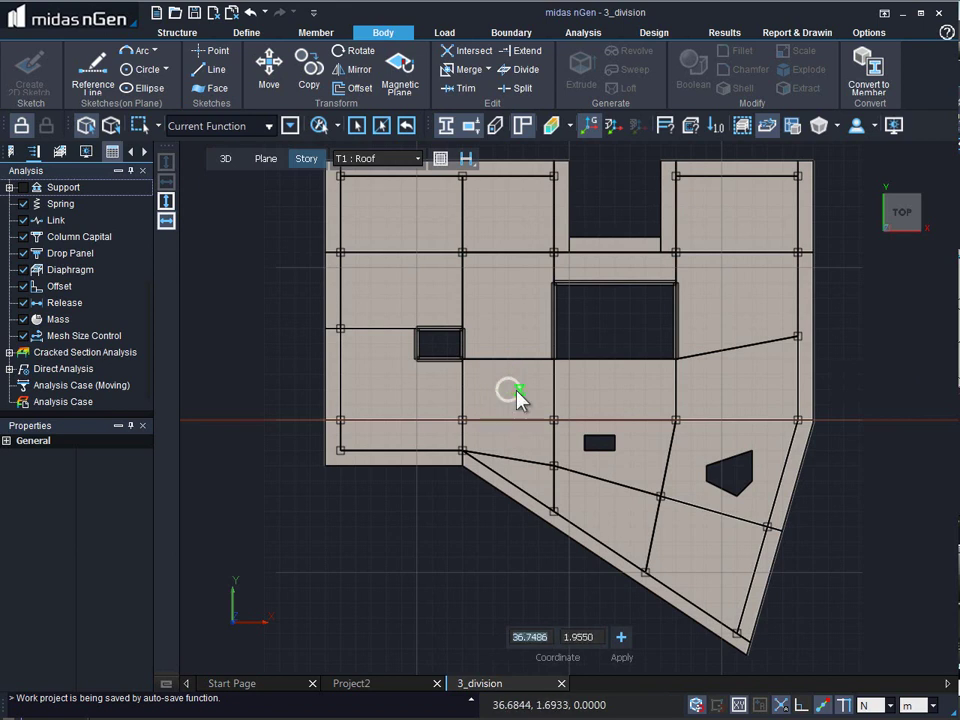
{"action": "key", "text": "Escape"}
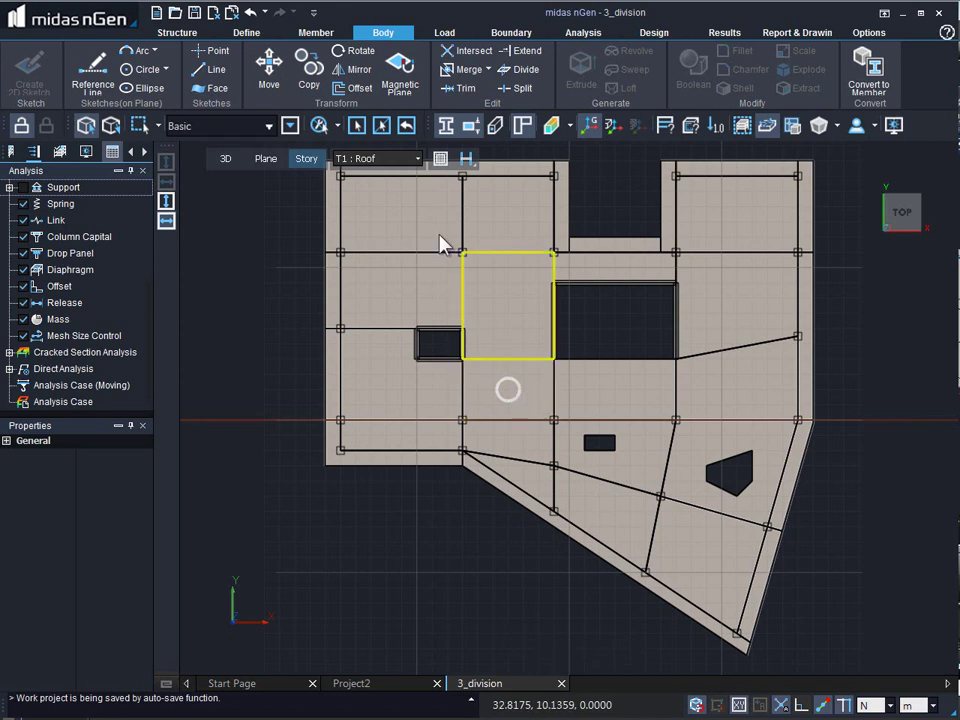
Step: Cut a circular opening in the slab panel southeast of the small core, using the sketched circle as the opening object
{"action": "left_click", "coordinate": [316, 33]}
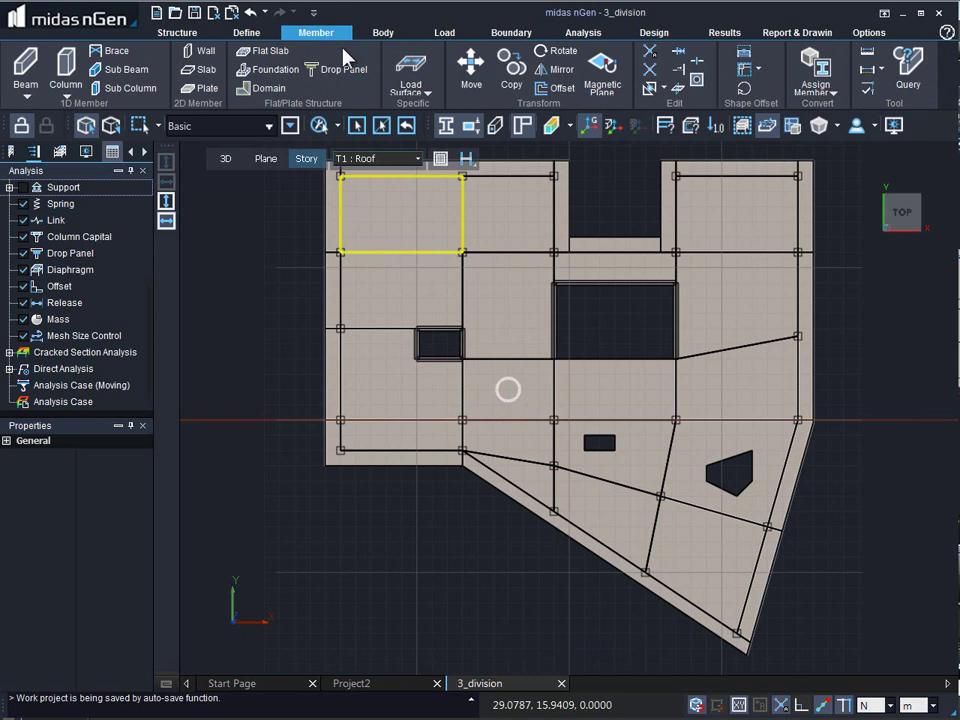
{"action": "left_click", "coordinate": [695, 84]}
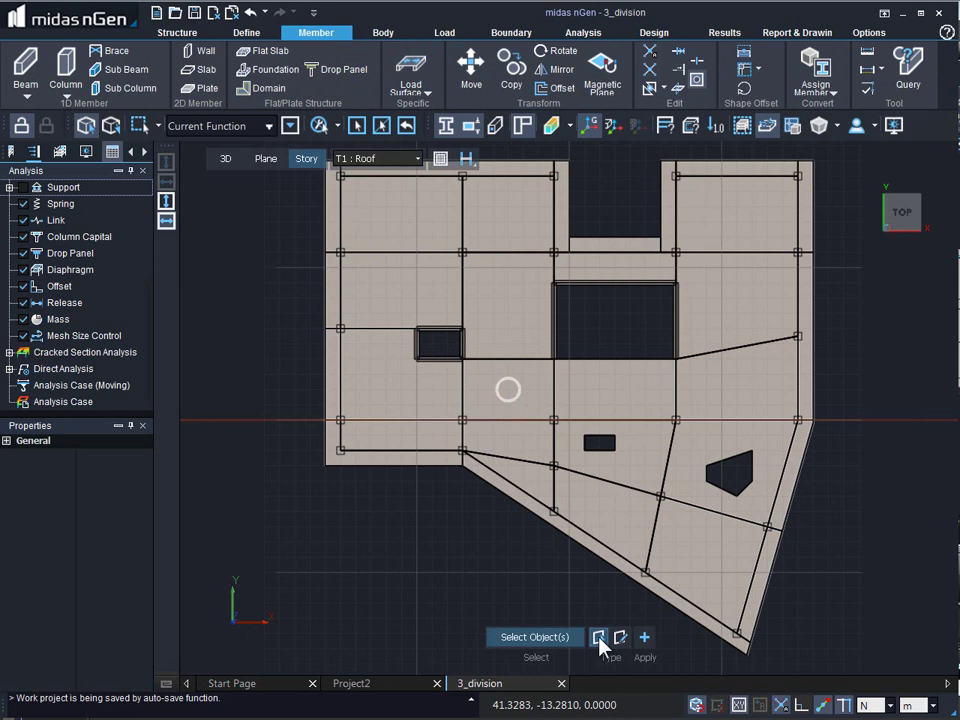
{"action": "left_click", "coordinate": [508, 389]}
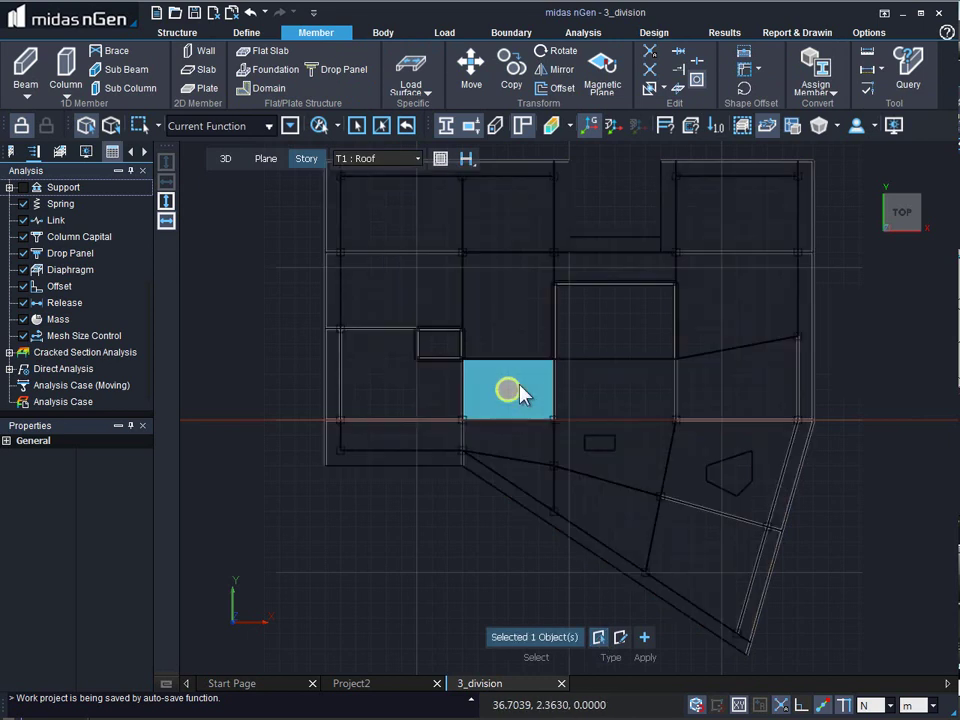
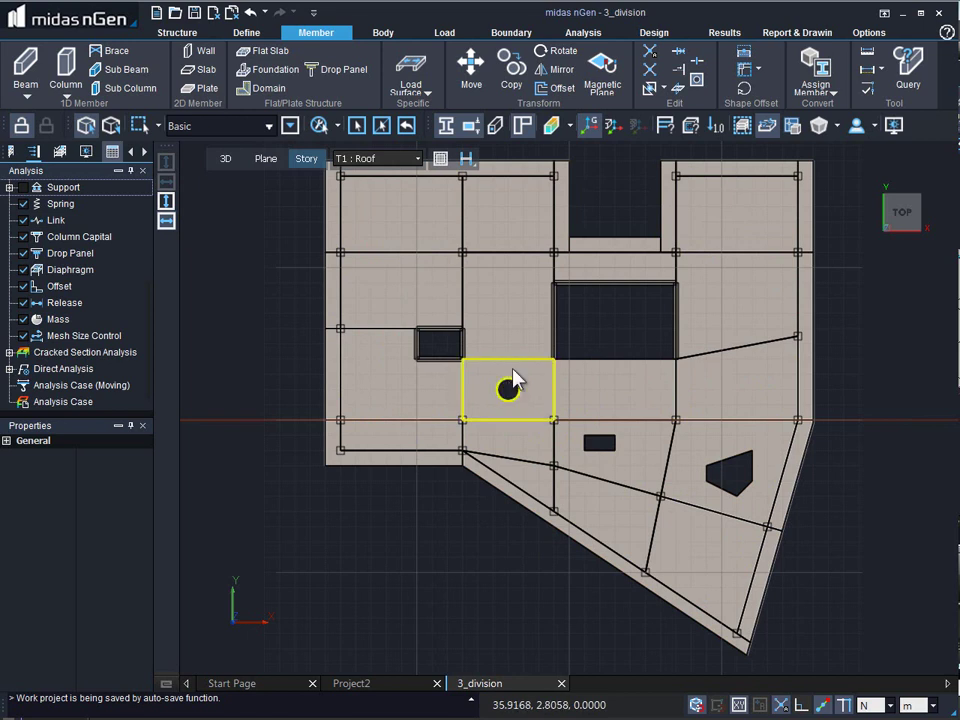
Step: Set the default 2D mesh division in the analysis settings to the Length method with a length of 1 m
{"action": "left_click", "coordinate": [584, 33]}
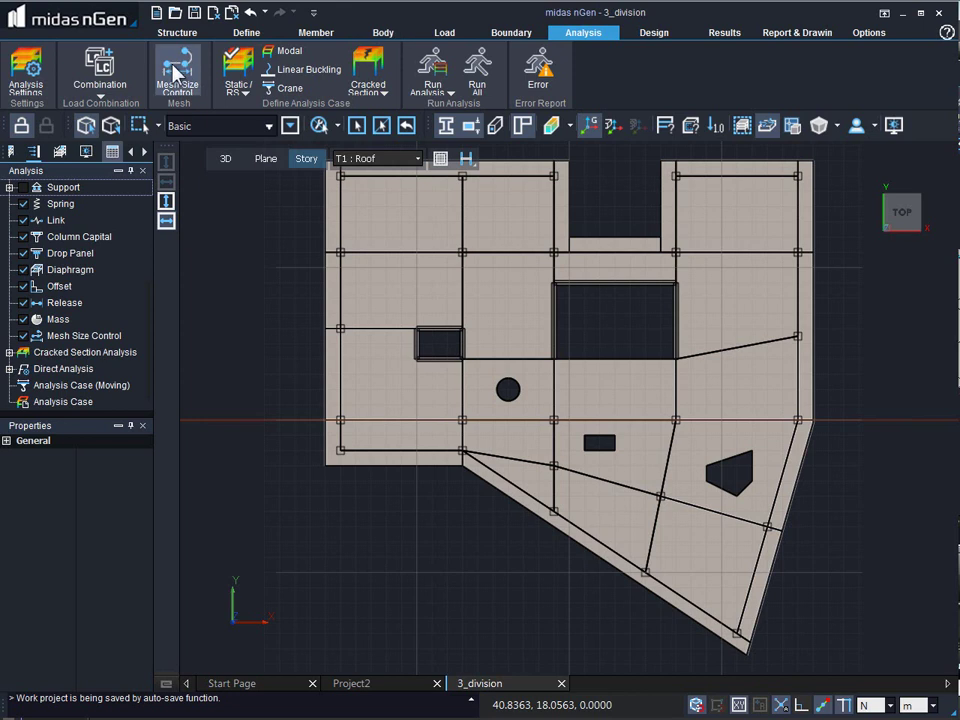
{"action": "left_click", "coordinate": [30, 75]}
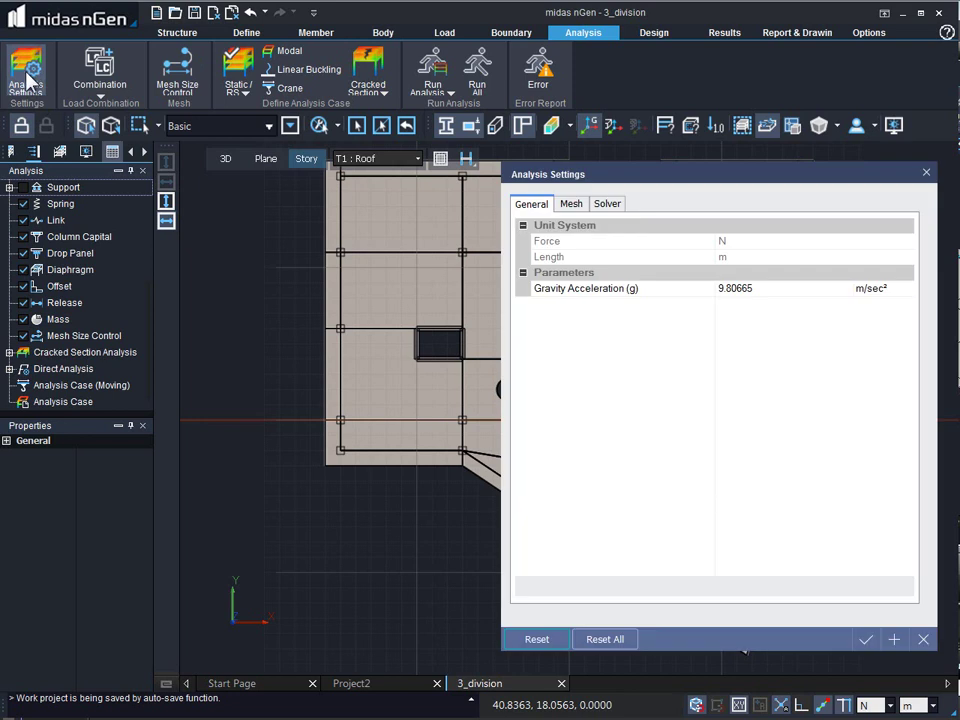
{"action": "left_click", "coordinate": [571, 205]}
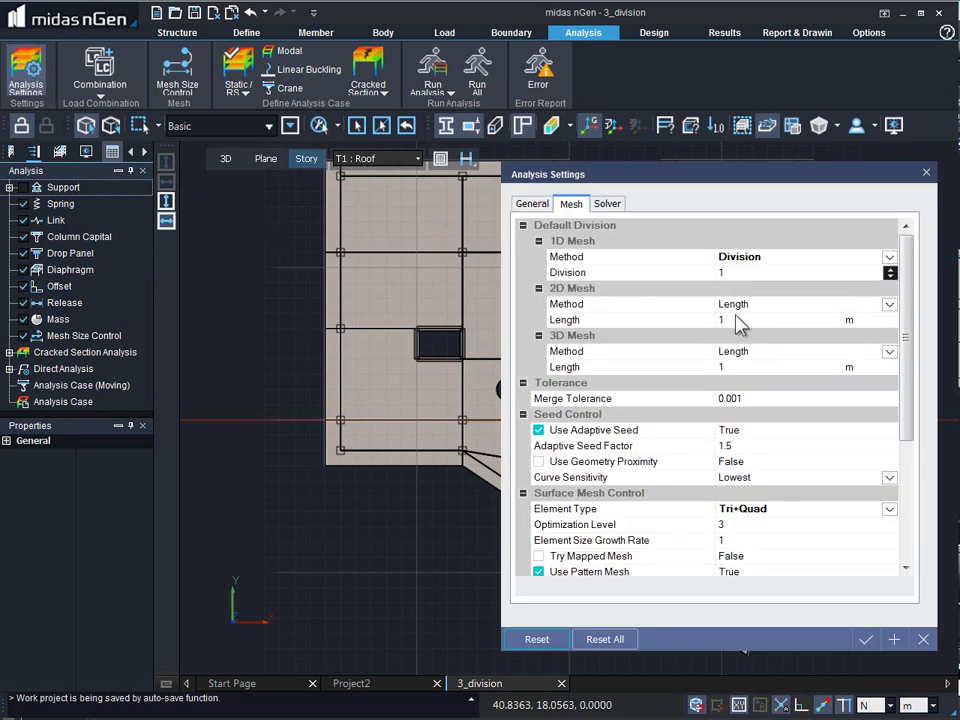
{"action": "left_click", "coordinate": [785, 305]}
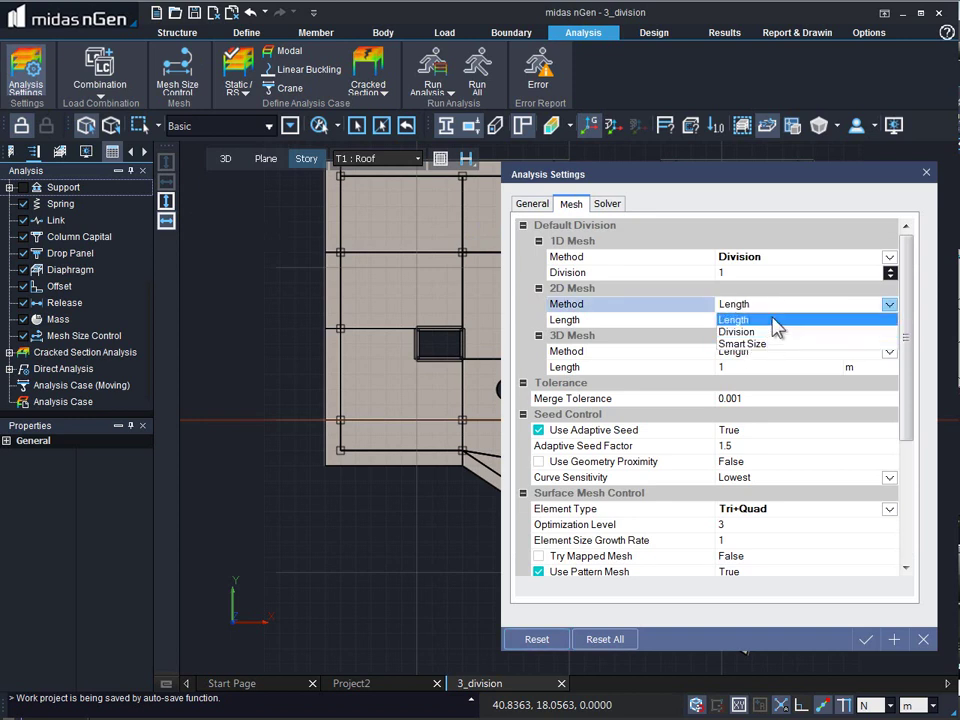
{"action": "left_click", "coordinate": [776, 320]}
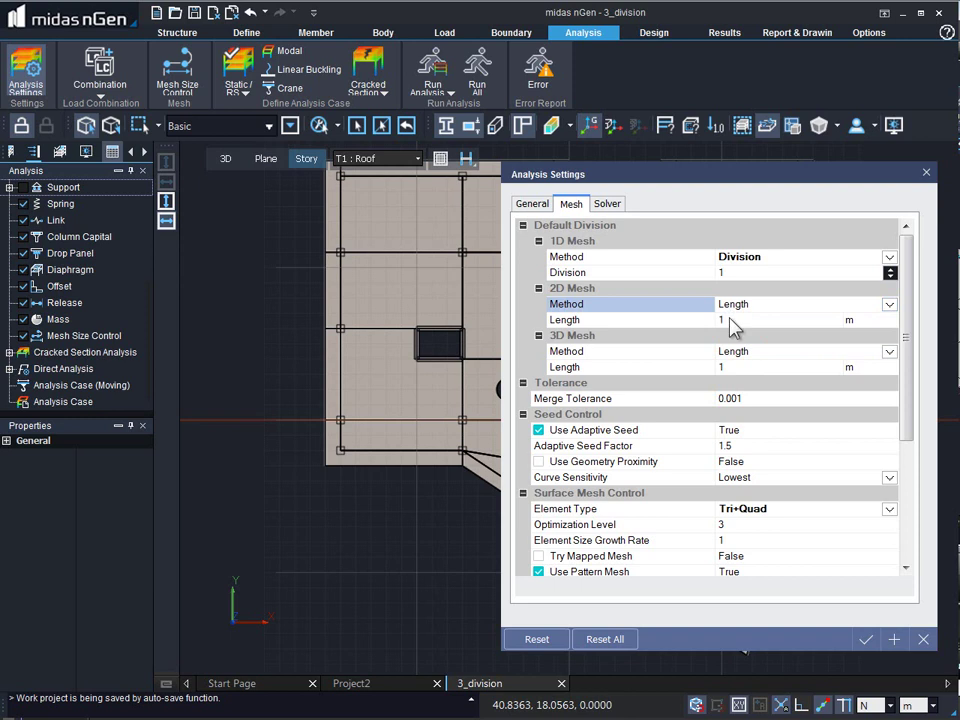
{"action": "left_click", "coordinate": [732, 321]}
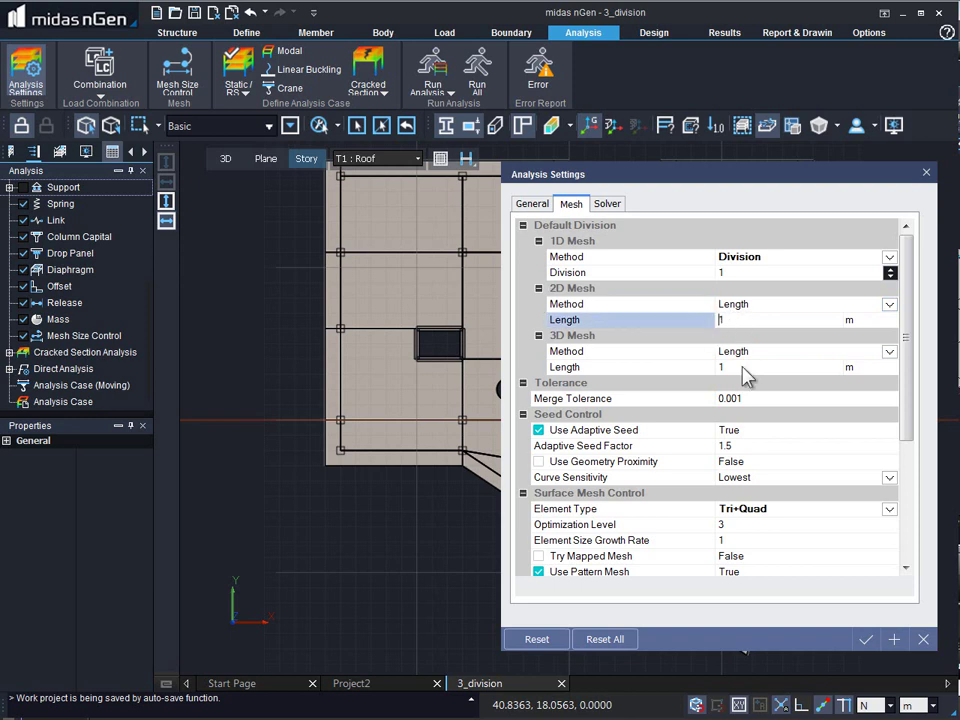
{"action": "left_click", "coordinate": [866, 639]}
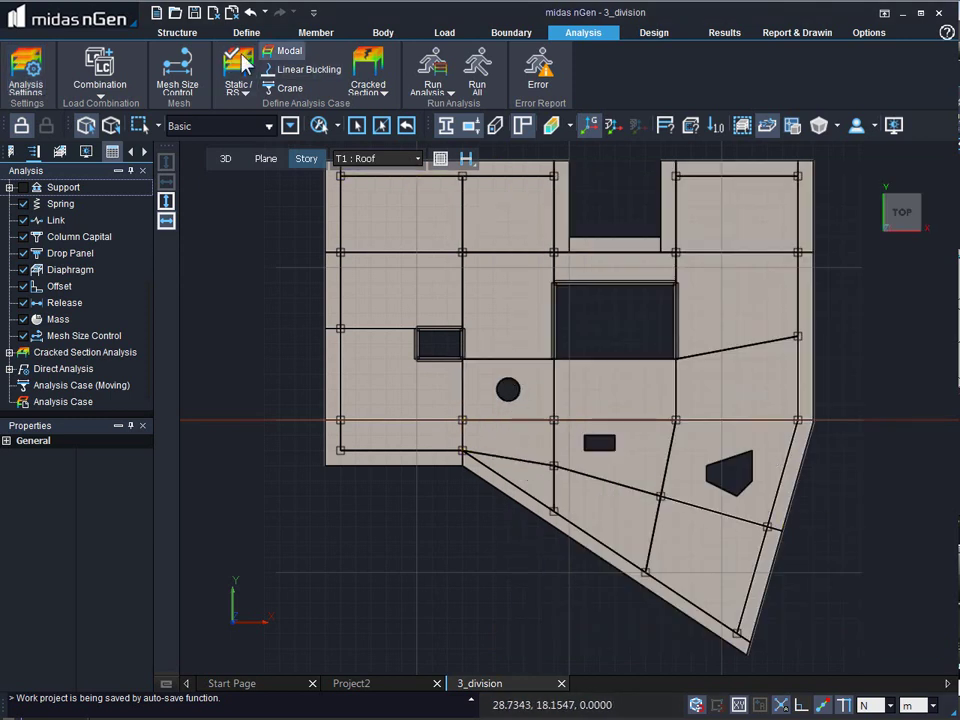
Step: Add a mesh size control Size Ctrl-1 to the circular opening's edge, using an interval length of 0.1 m
{"action": "left_click", "coordinate": [178, 72]}
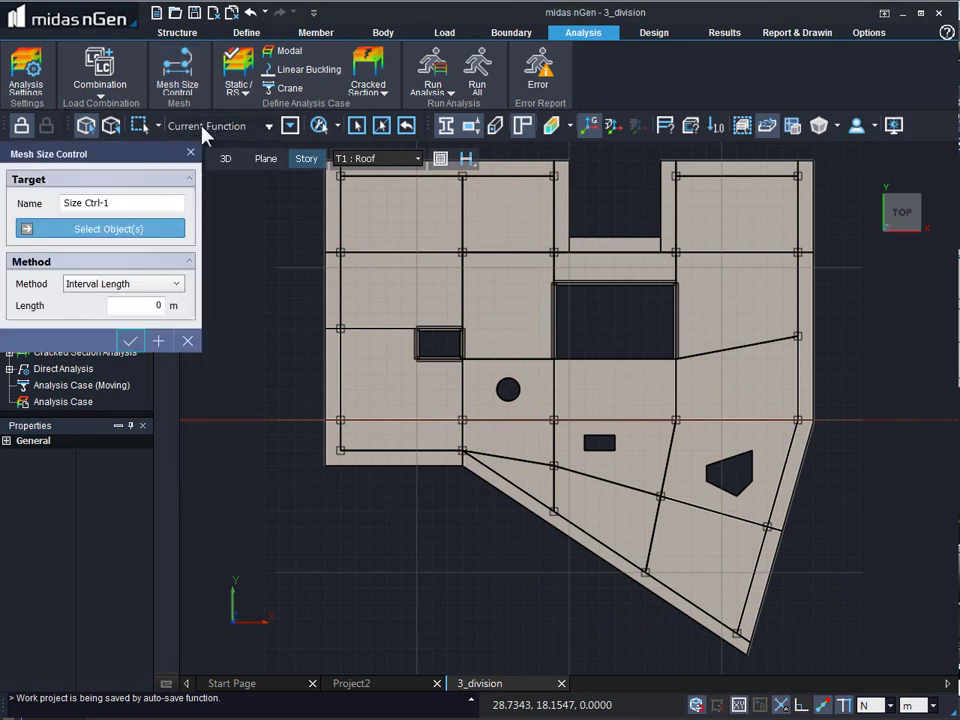
{"action": "left_click", "coordinate": [503, 395]}
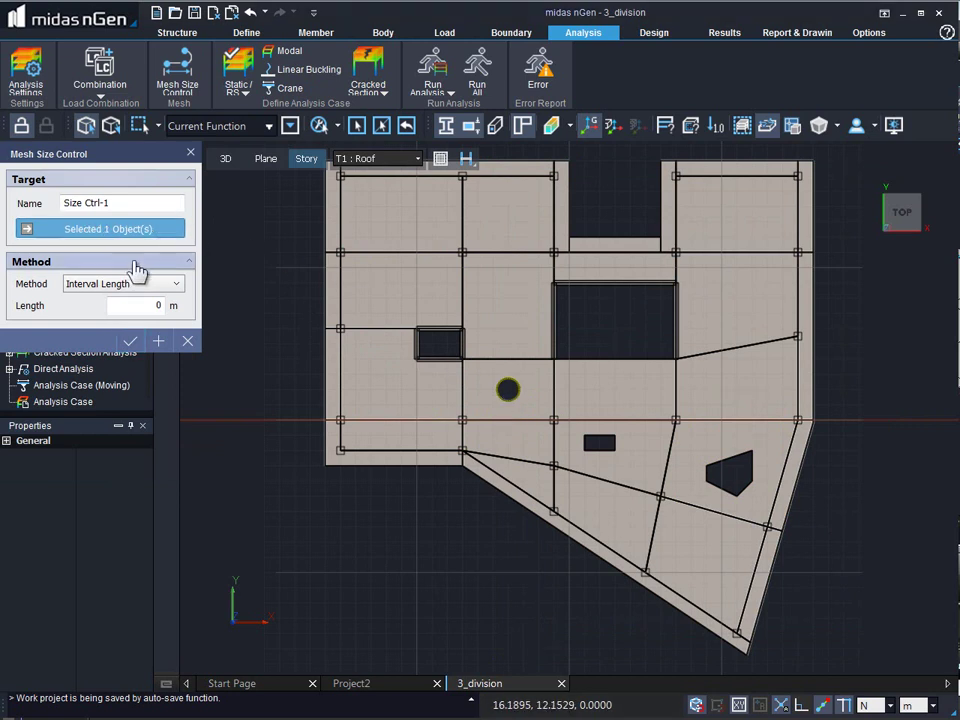
{"action": "left_click", "coordinate": [80, 285]}
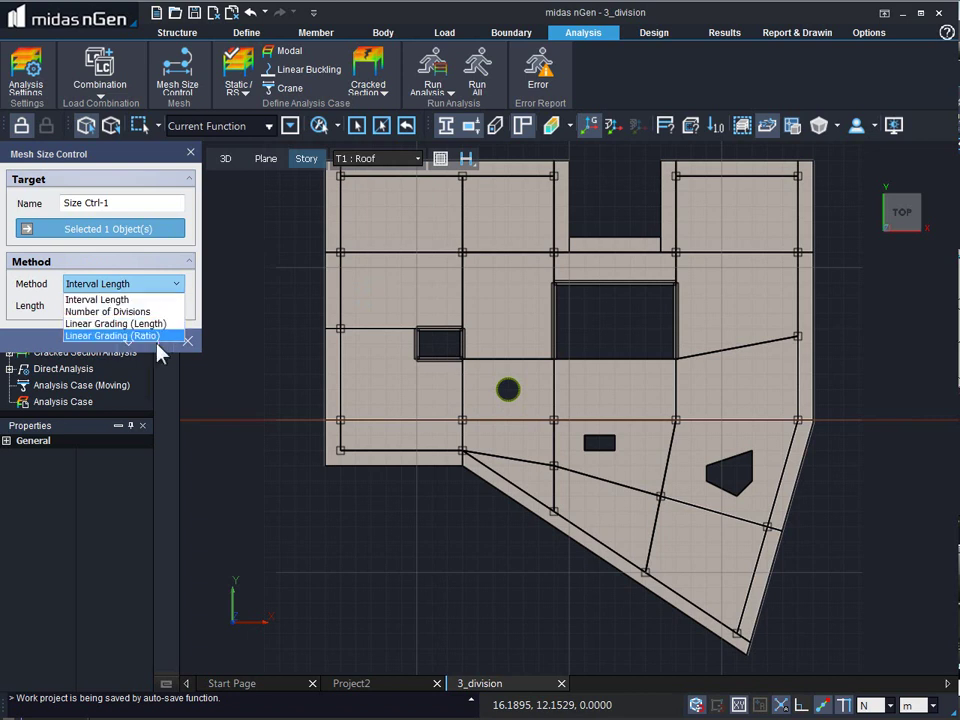
{"action": "left_click", "coordinate": [183, 266]}
{"action": "left_click_drag", "start_coordinate": [133, 306], "coordinate": [175, 313]}
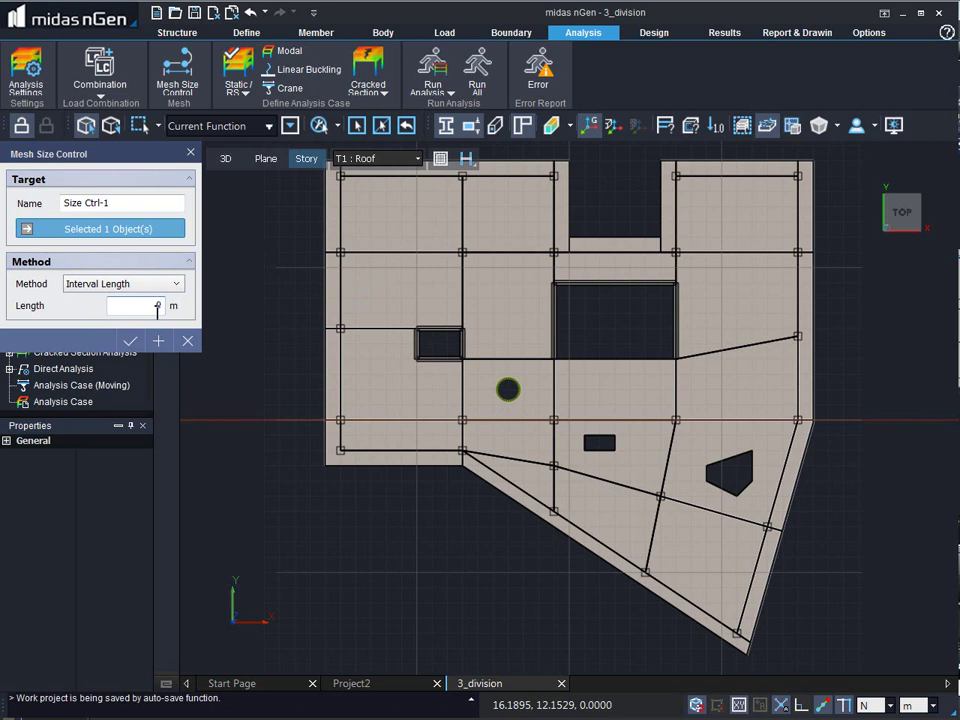
{"action": "type", "text": "0.2"}
{"action": "scroll", "coordinate": [504, 418], "scroll_direction": "up", "scroll_amount": 4}
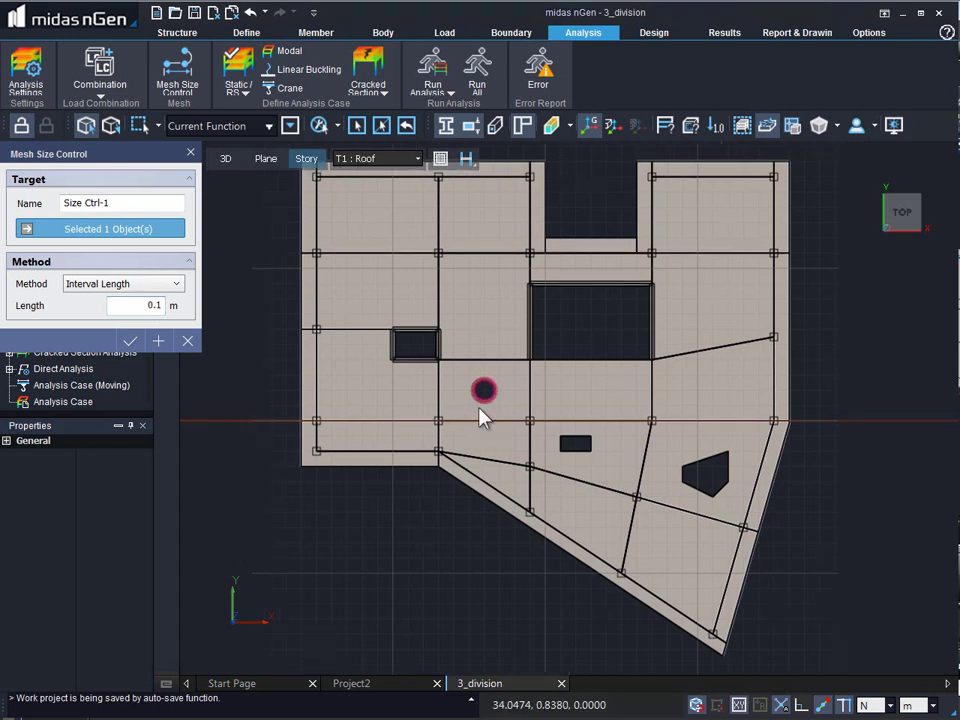
{"action": "scroll", "coordinate": [480, 396], "scroll_direction": "up", "scroll_amount": 5}
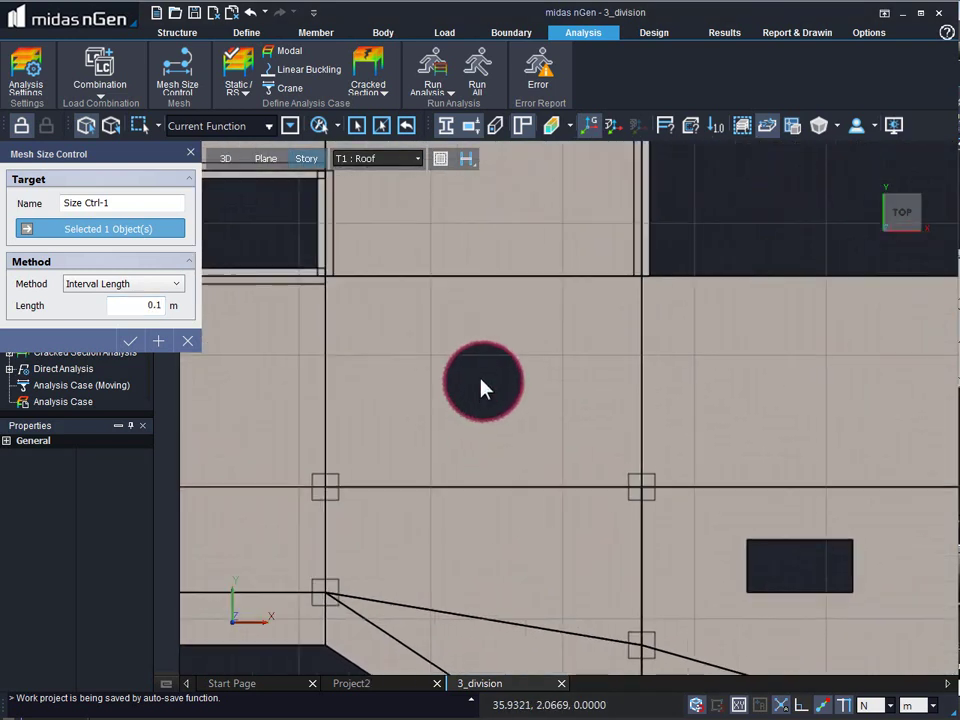
{"action": "scroll", "coordinate": [480, 368], "scroll_direction": "up", "scroll_amount": 1}
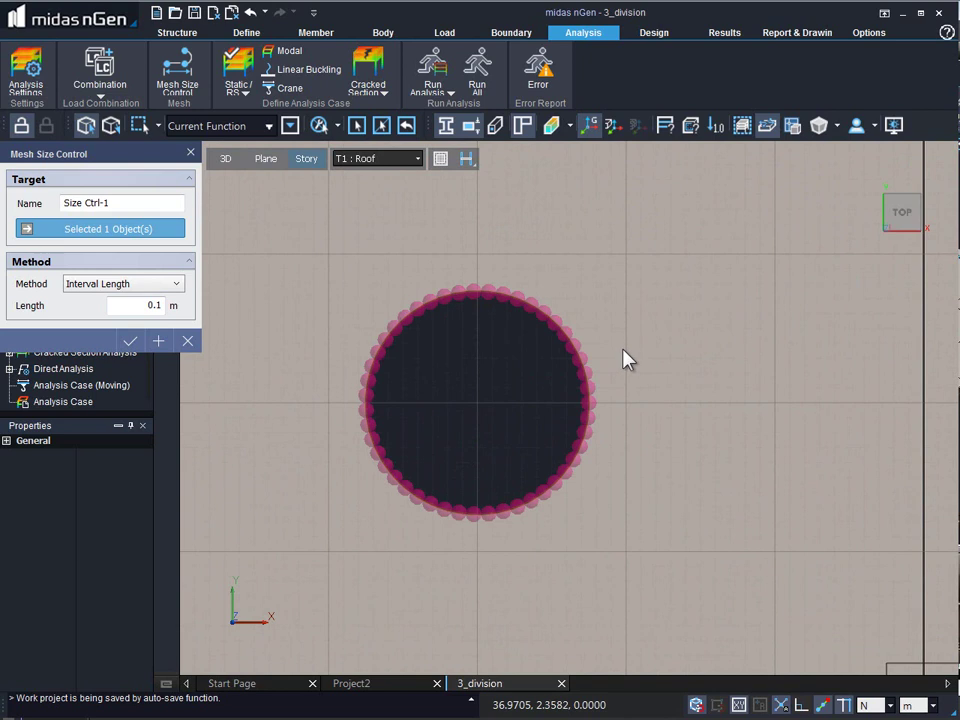
{"action": "scroll", "coordinate": [513, 390], "scroll_direction": "down", "scroll_amount": 5}
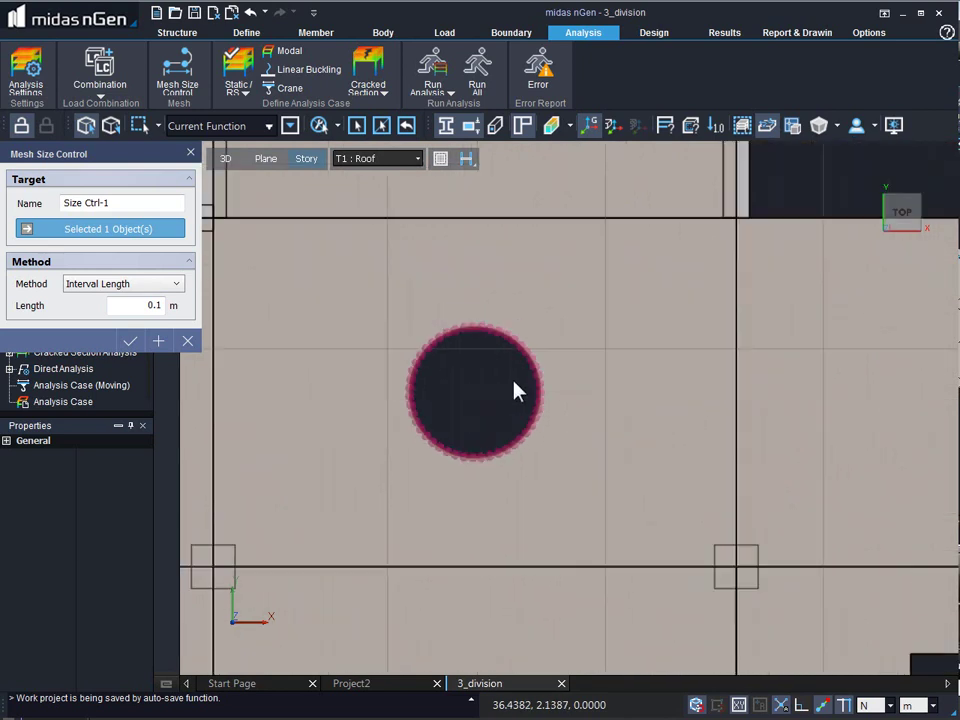
{"action": "scroll", "coordinate": [513, 390], "scroll_direction": "down", "scroll_amount": 4}
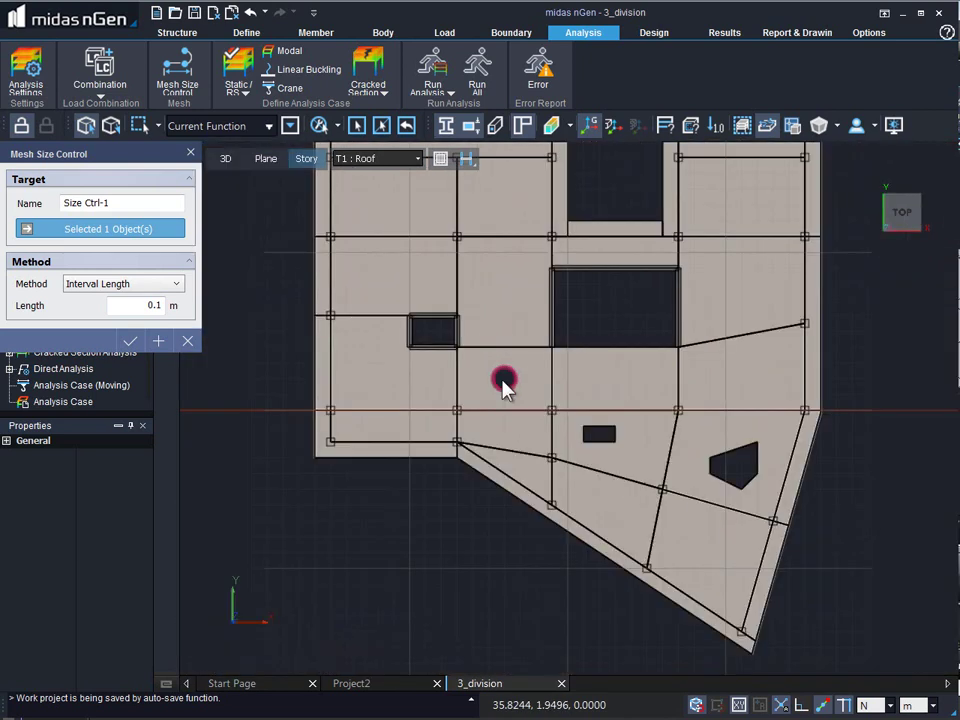
{"action": "scroll", "coordinate": [503, 388], "scroll_direction": "up", "scroll_amount": 2}
{"action": "scroll", "coordinate": [505, 387], "scroll_direction": "up", "scroll_amount": 1}
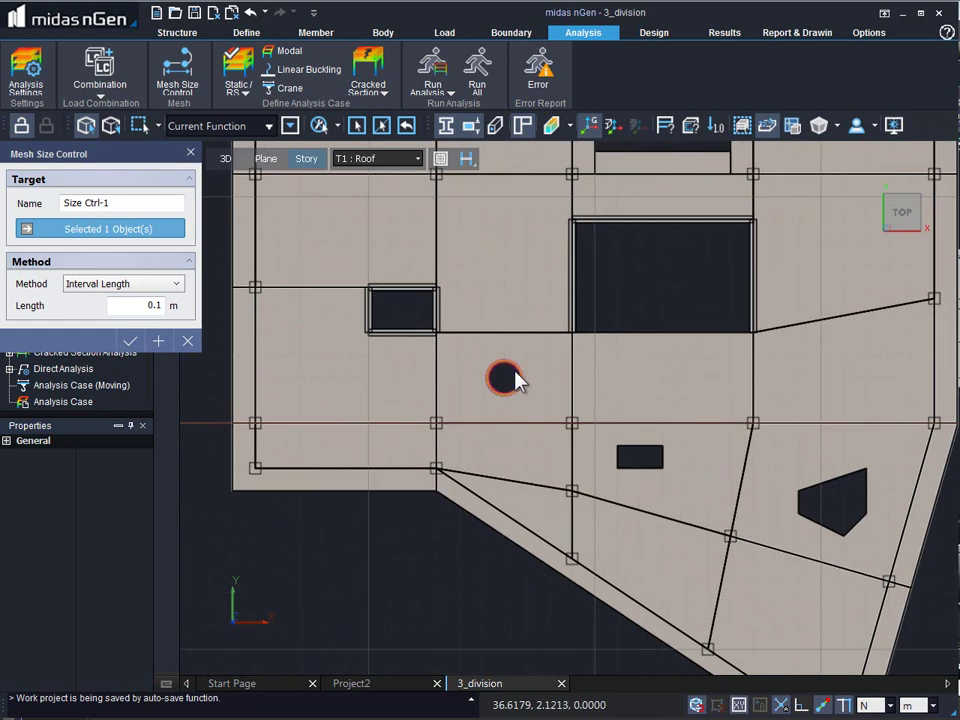
{"action": "left_click", "coordinate": [127, 342]}
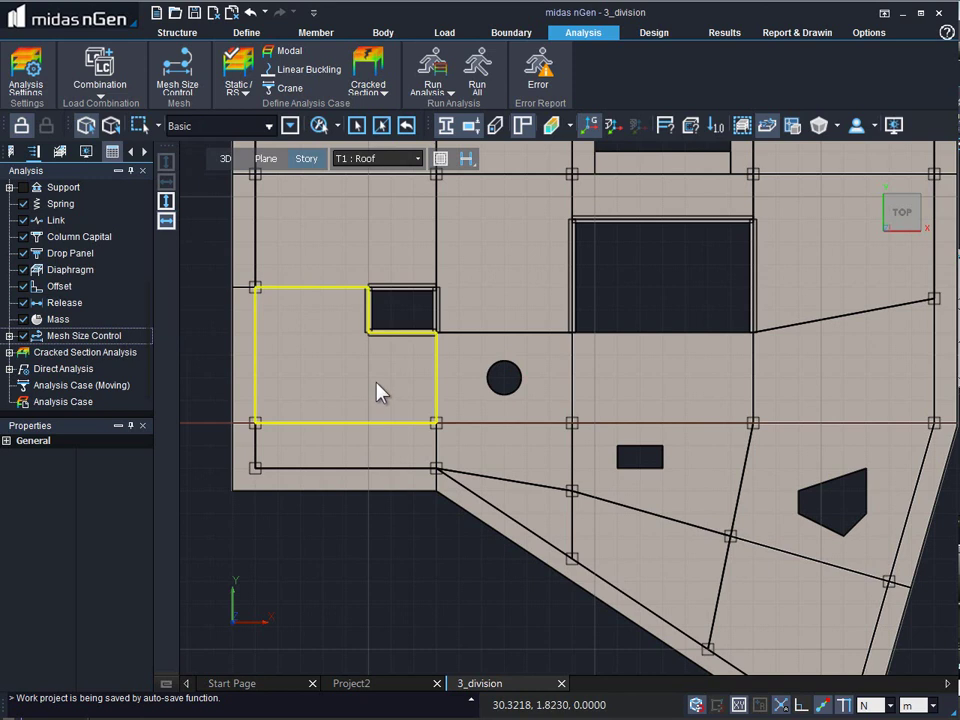
Step: Run the analysis for the Default Analysis Case
{"action": "left_click", "coordinate": [445, 68]}
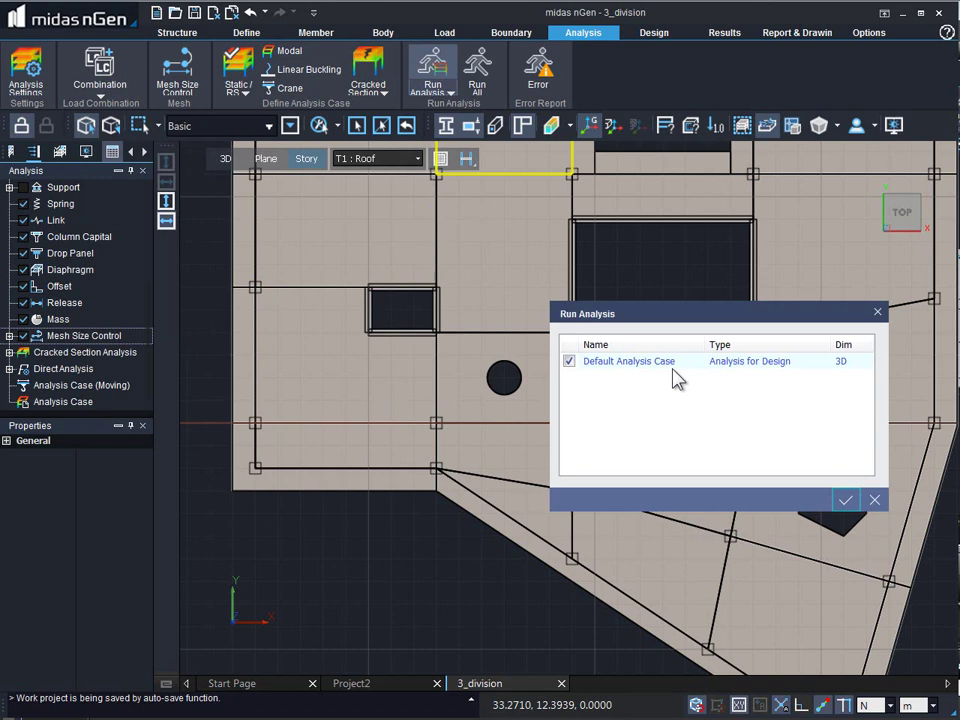
{"action": "left_click", "coordinate": [845, 499]}
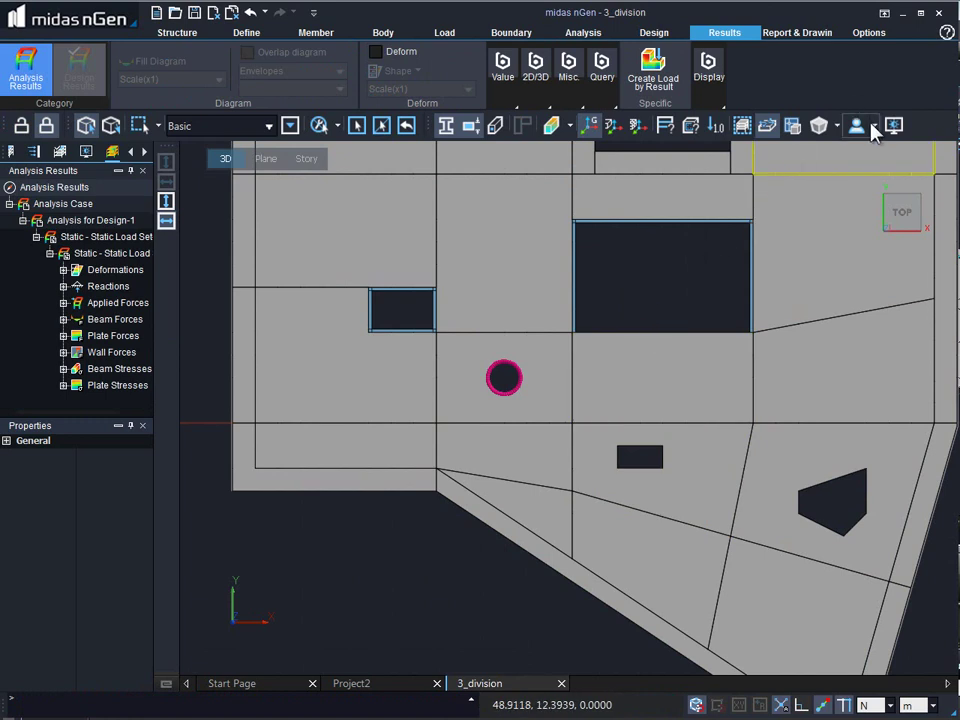
Step: Display the analysis mesh on the slabs and examine its density around the openings, especially at the circular opening's edge
{"action": "left_click", "coordinate": [874, 127]}
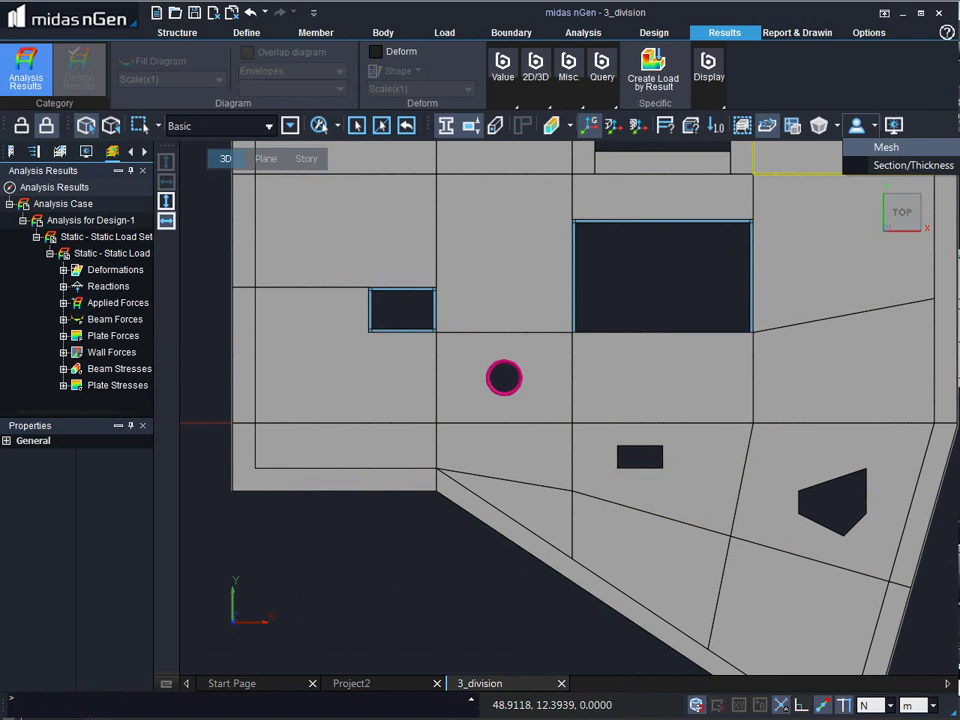
{"action": "left_click", "coordinate": [886, 147]}
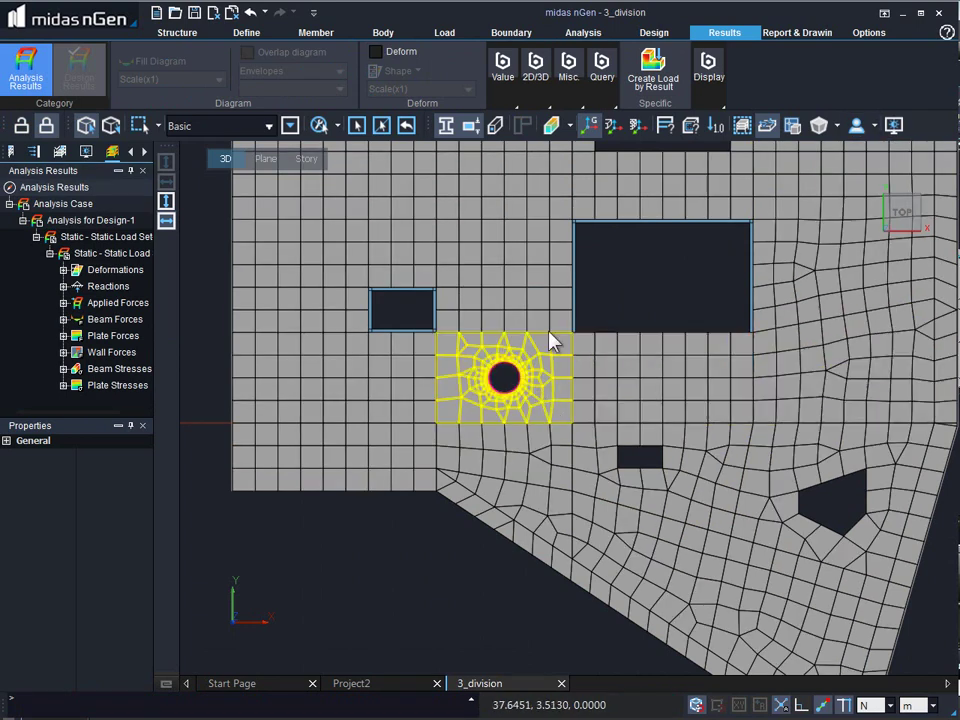
{"action": "middle_click_drag", "start_coordinate": [531, 302], "coordinate": [488, 470]}
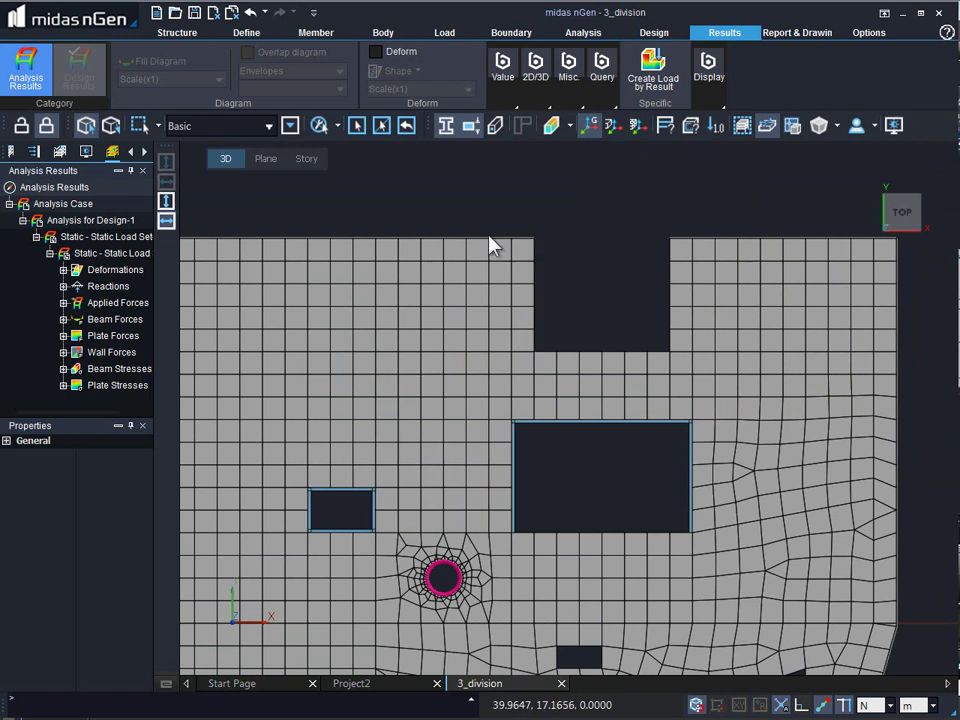
{"action": "middle_click_drag", "start_coordinate": [724, 508], "coordinate": [729, 240]}
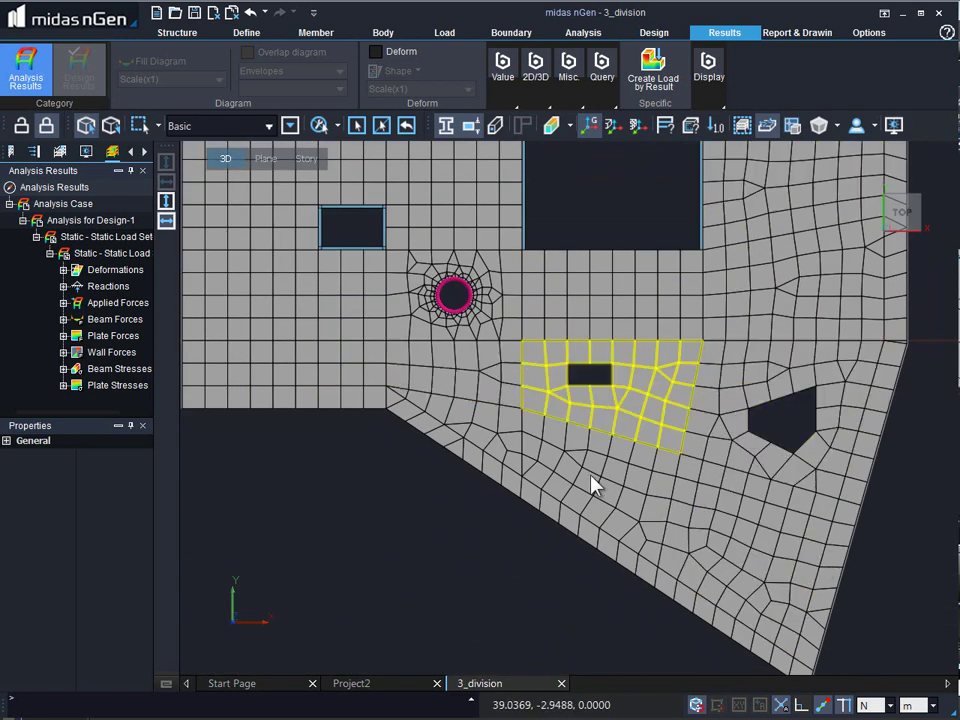
{"action": "middle_click_drag", "start_coordinate": [499, 418], "coordinate": [735, 540]}
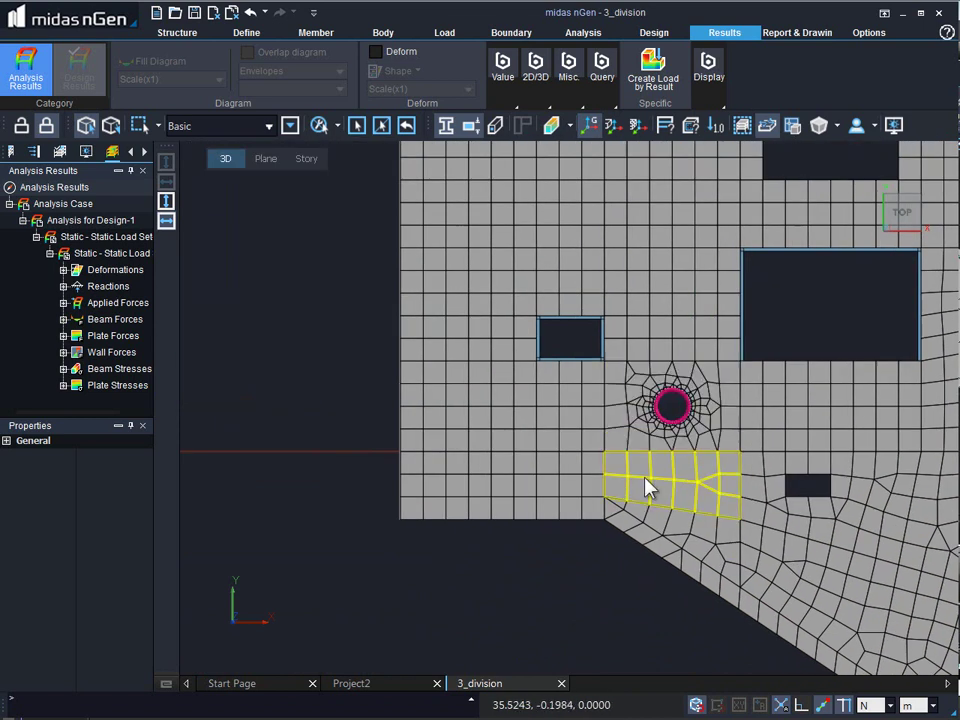
{"action": "middle_click_drag", "start_coordinate": [664, 465], "coordinate": [610, 496]}
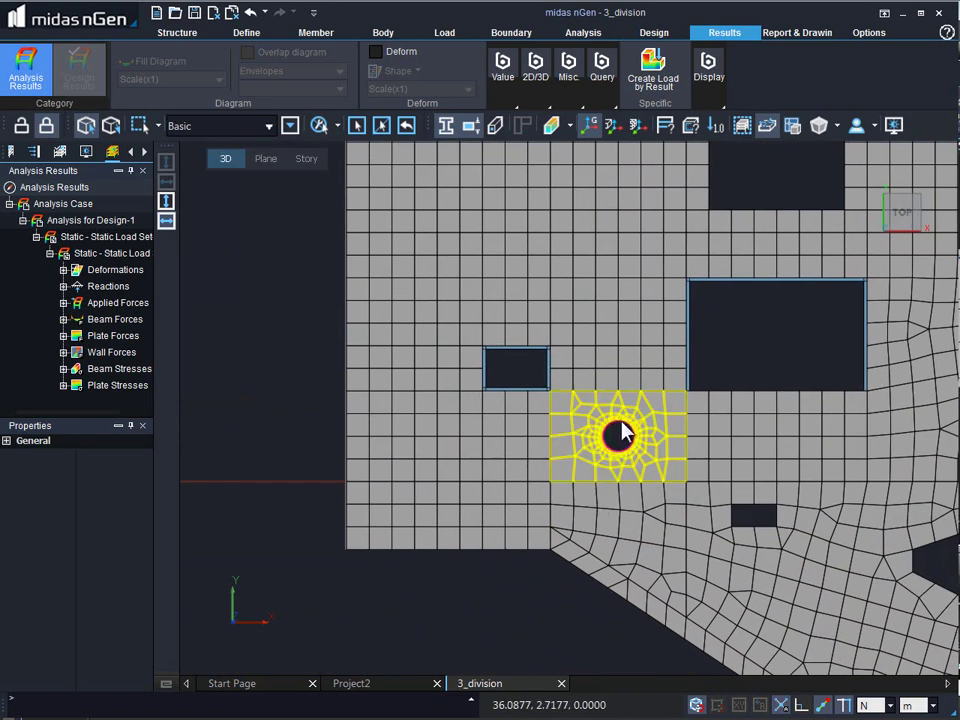
{"action": "scroll", "coordinate": [618, 425], "scroll_direction": "up", "scroll_amount": 3}
{"action": "scroll", "coordinate": [622, 430], "scroll_direction": "up", "scroll_amount": 5}
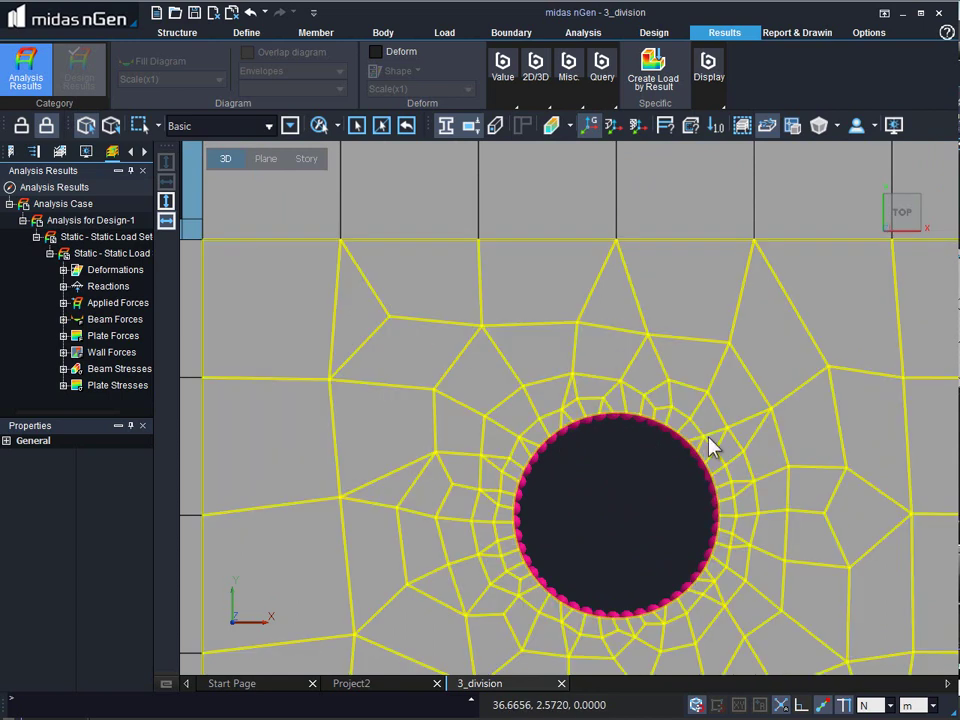
Step: Return to the isometric view and unlock the model for editing
{"action": "right_click", "coordinate": [659, 459]}
{"action": "left_click", "coordinate": [594, 390]}
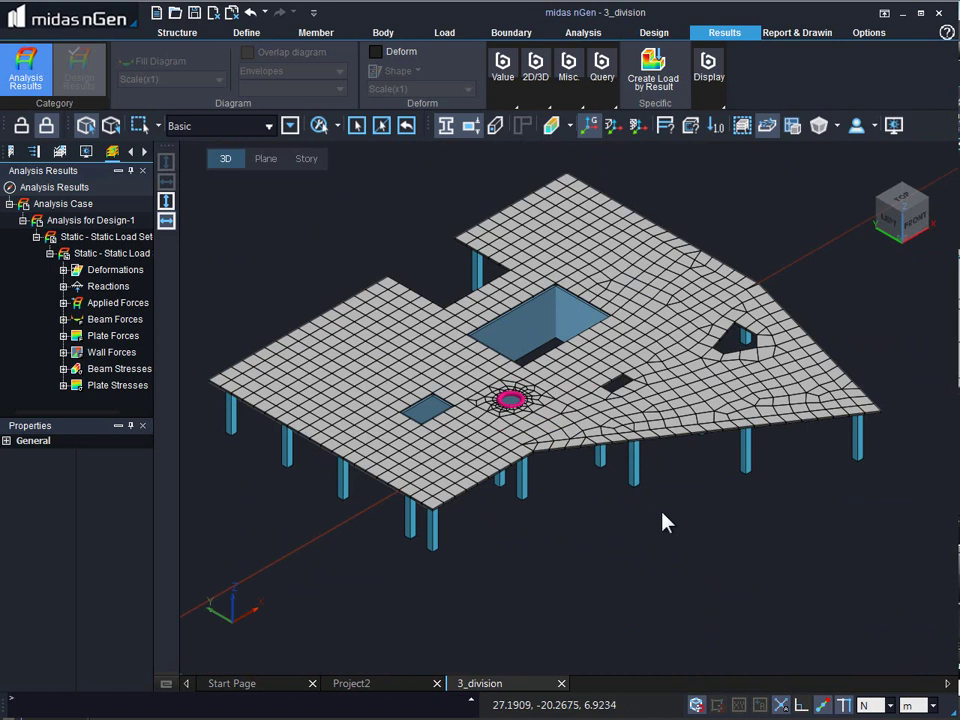
{"action": "left_click", "coordinate": [21, 127]}
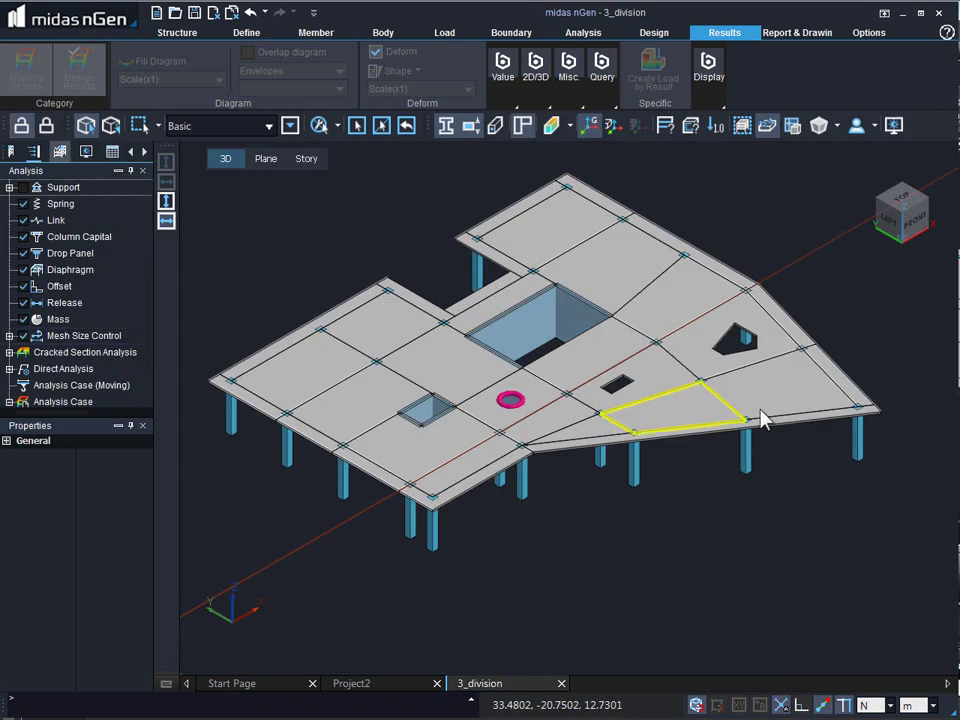
{"action": "left_click", "coordinate": [307, 34]}
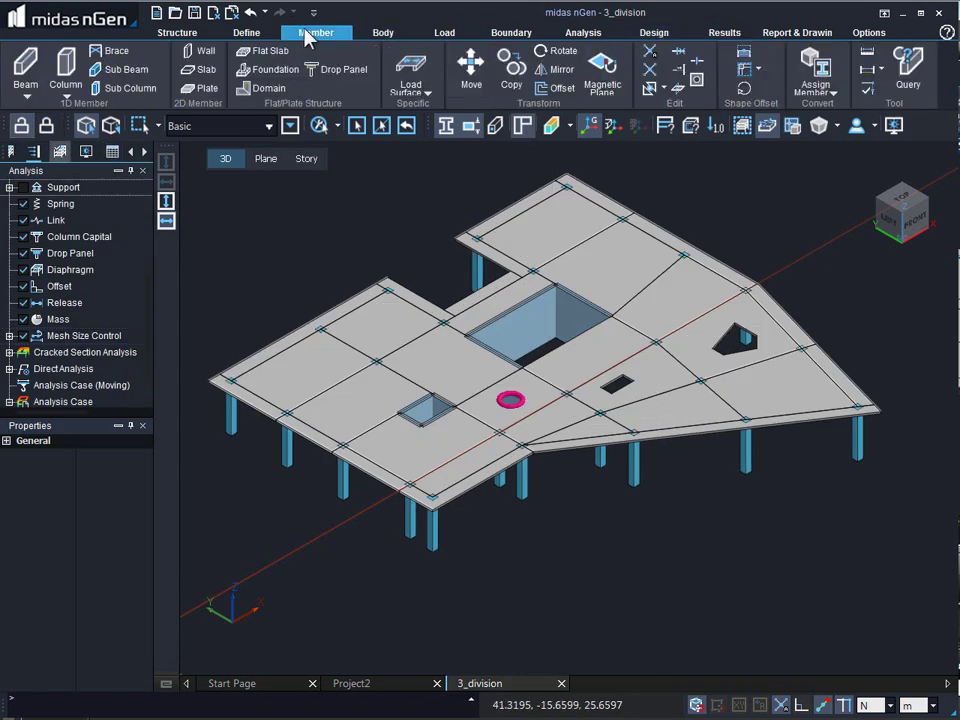
{"action": "left_click", "coordinate": [325, 71]}
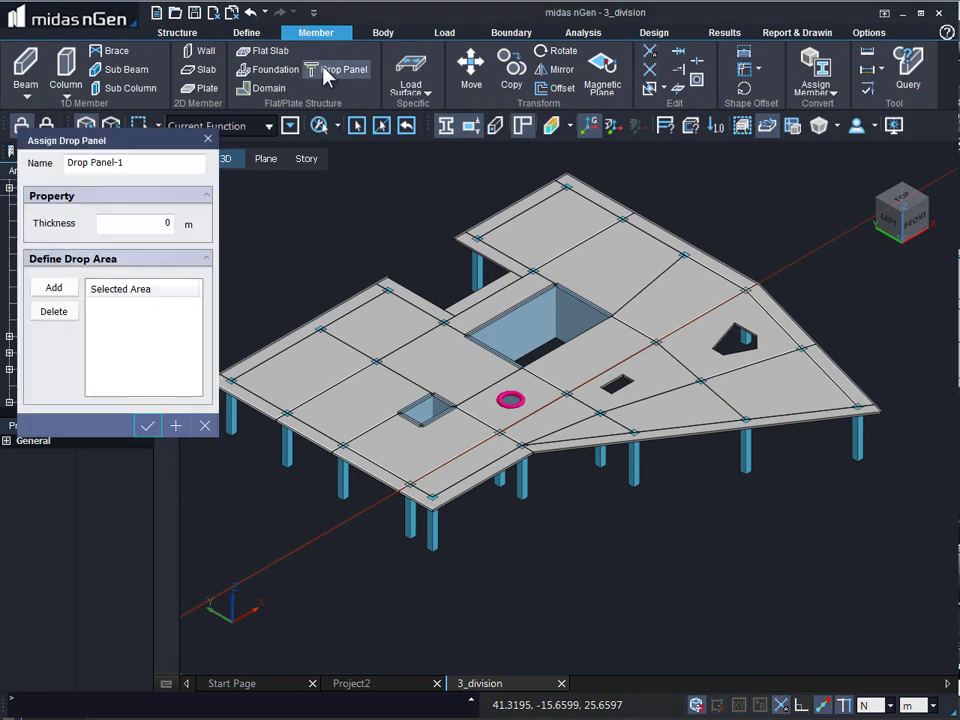
{"action": "left_click_drag", "start_coordinate": [149, 140], "coordinate": [156, 192]}
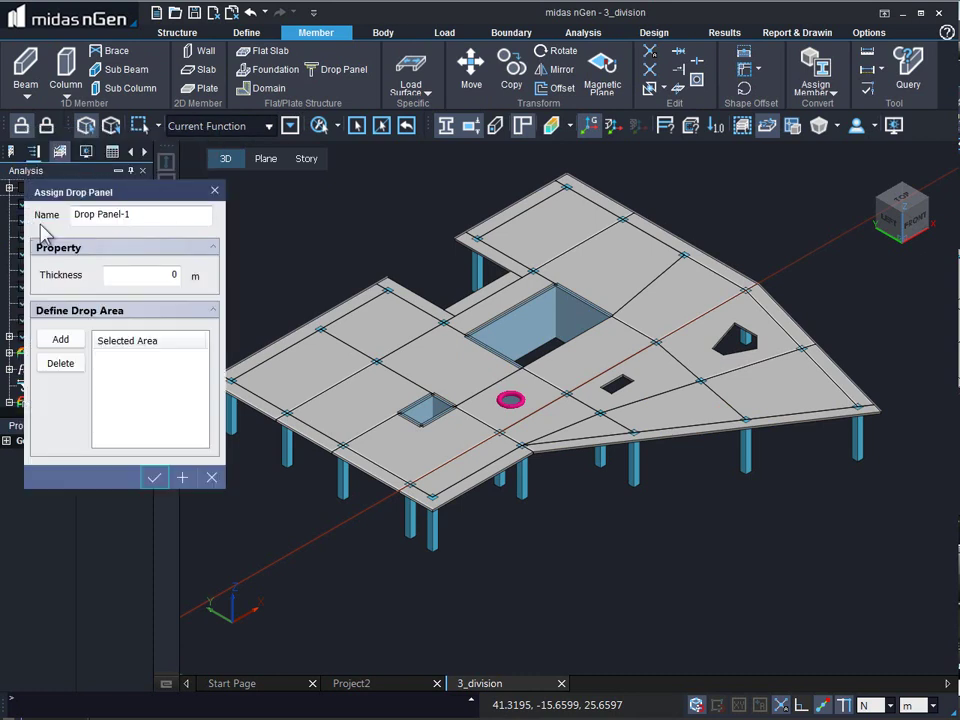
{"action": "left_click", "coordinate": [141, 276]}
{"action": "type", "text": "0.5"}
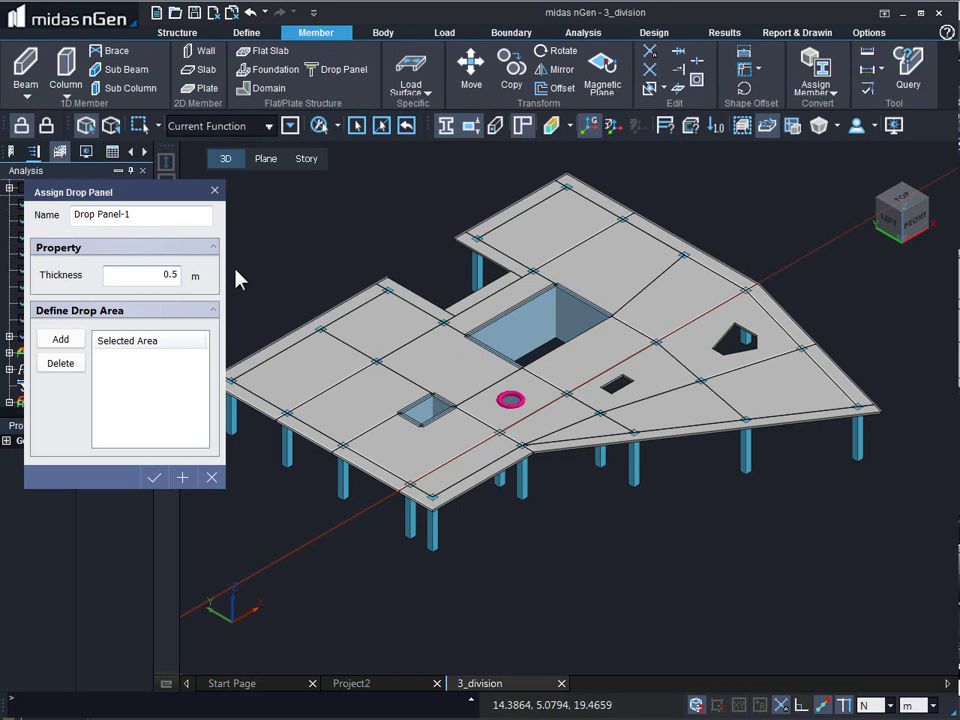
{"action": "left_click", "coordinate": [82, 342]}
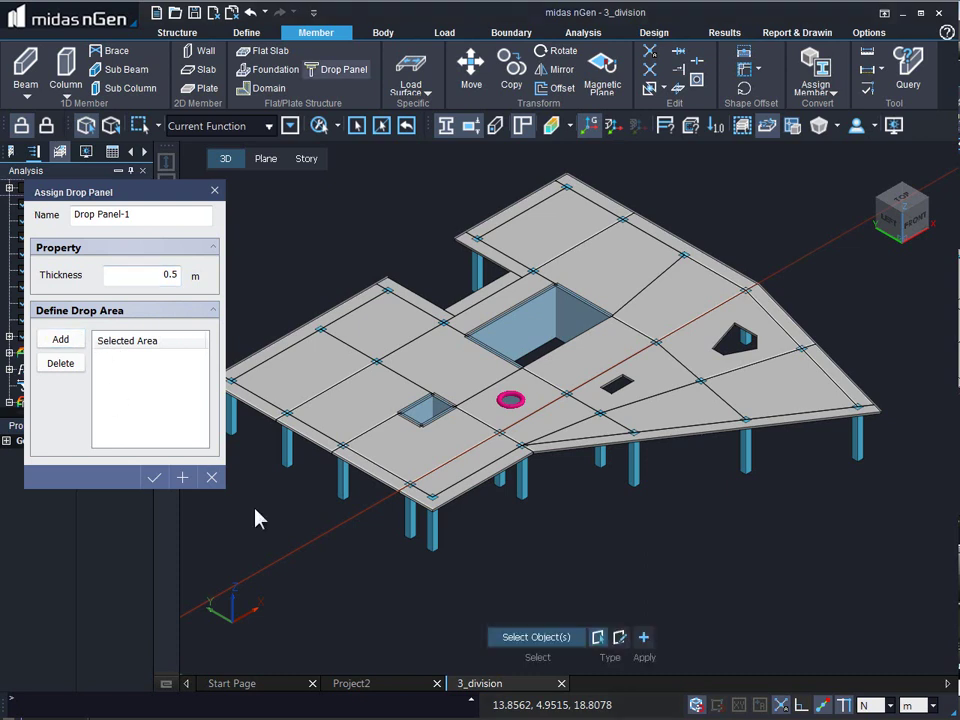
{"action": "left_click", "coordinate": [617, 637]}
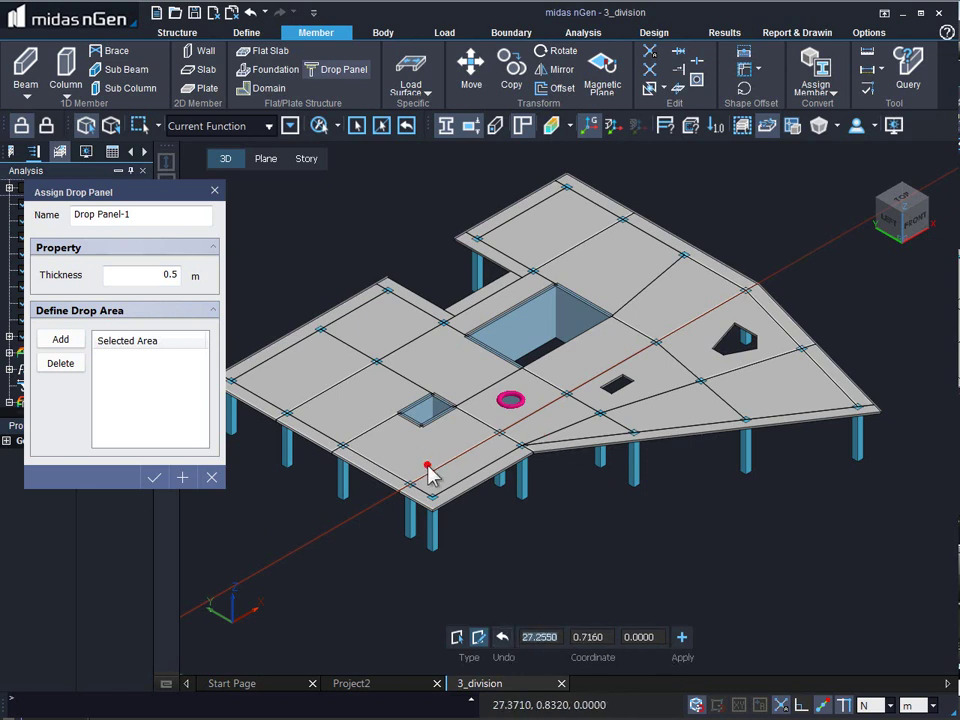
{"action": "left_click", "coordinate": [461, 639]}
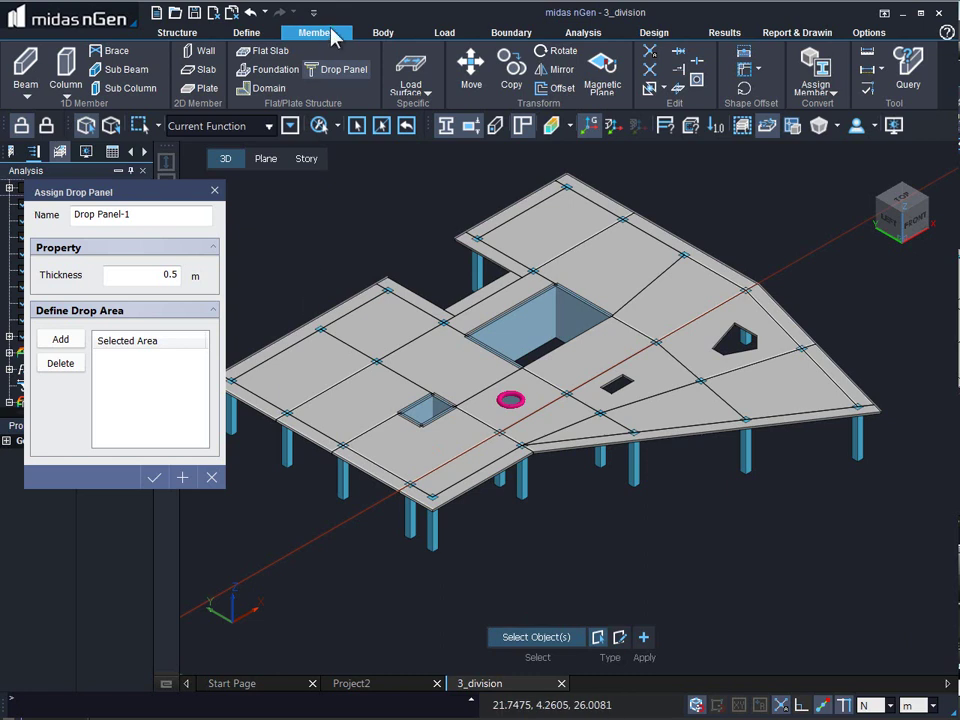
{"action": "left_click", "coordinate": [384, 34]}
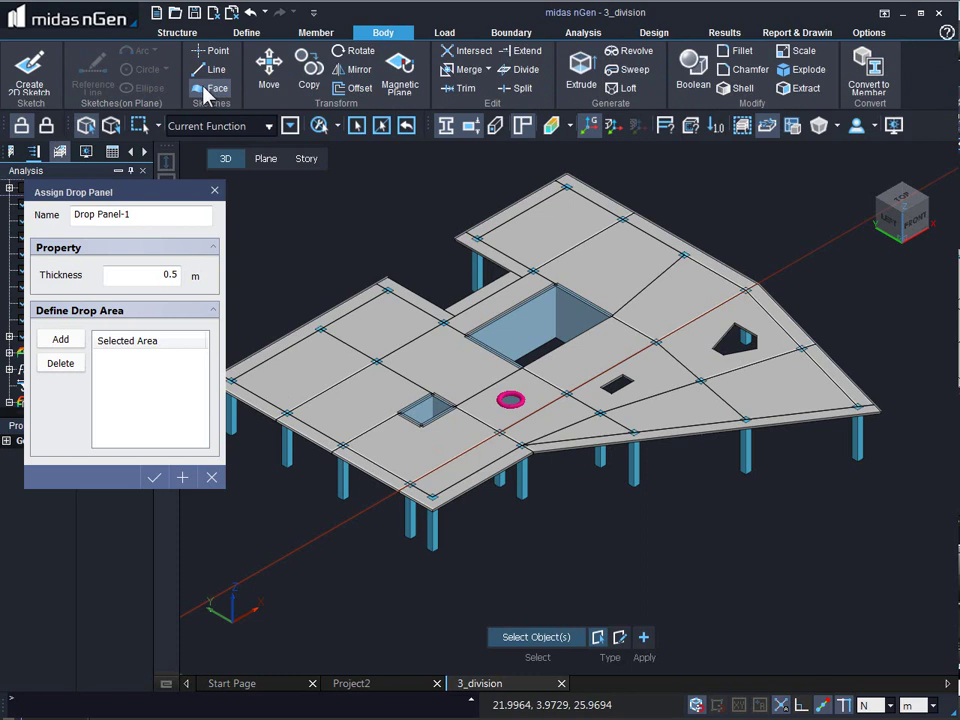
Step: Import the CENTER_ layer of drop panel 5.dxf as geometry with a scale of 1
{"action": "left_click", "coordinate": [184, 35]}
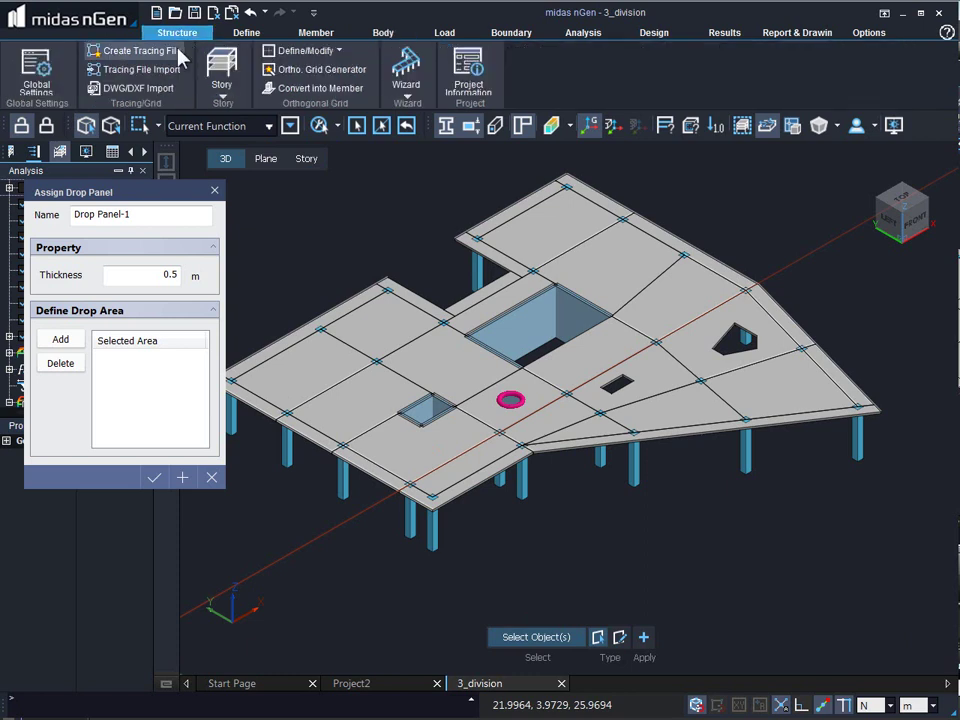
{"action": "left_click", "coordinate": [122, 88]}
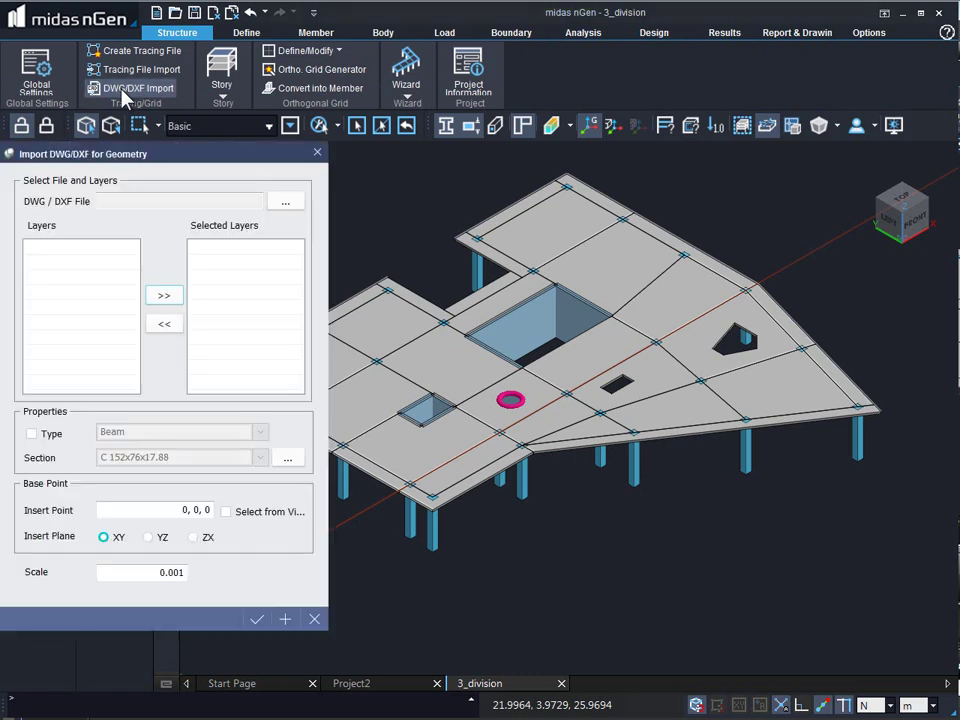
{"action": "left_click", "coordinate": [285, 202]}
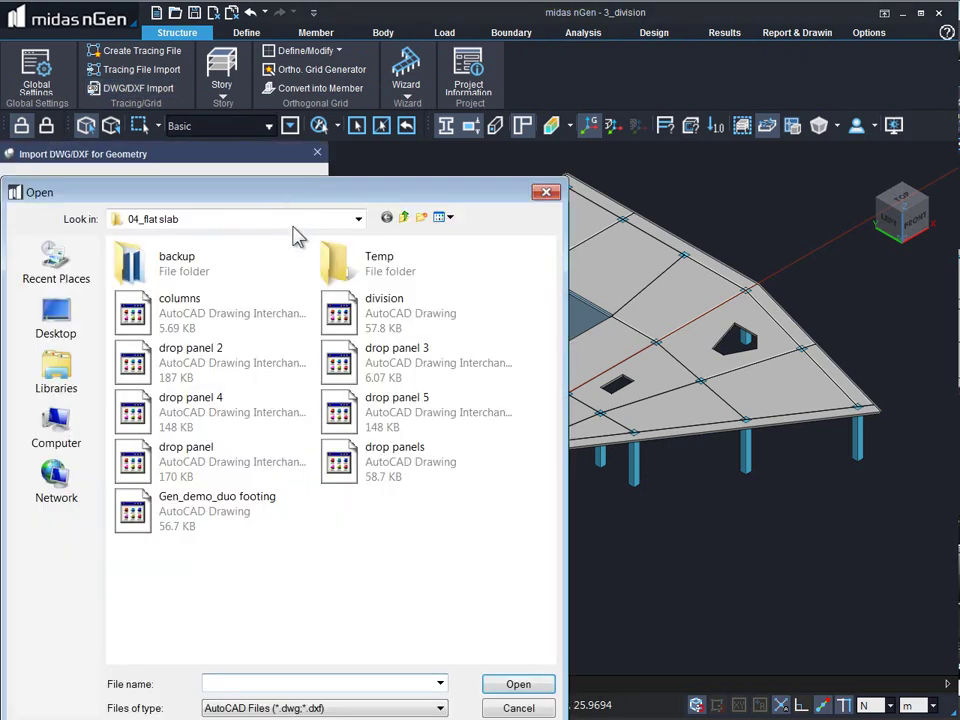
{"action": "left_click", "coordinate": [392, 405]}
{"action": "left_click", "coordinate": [518, 684]}
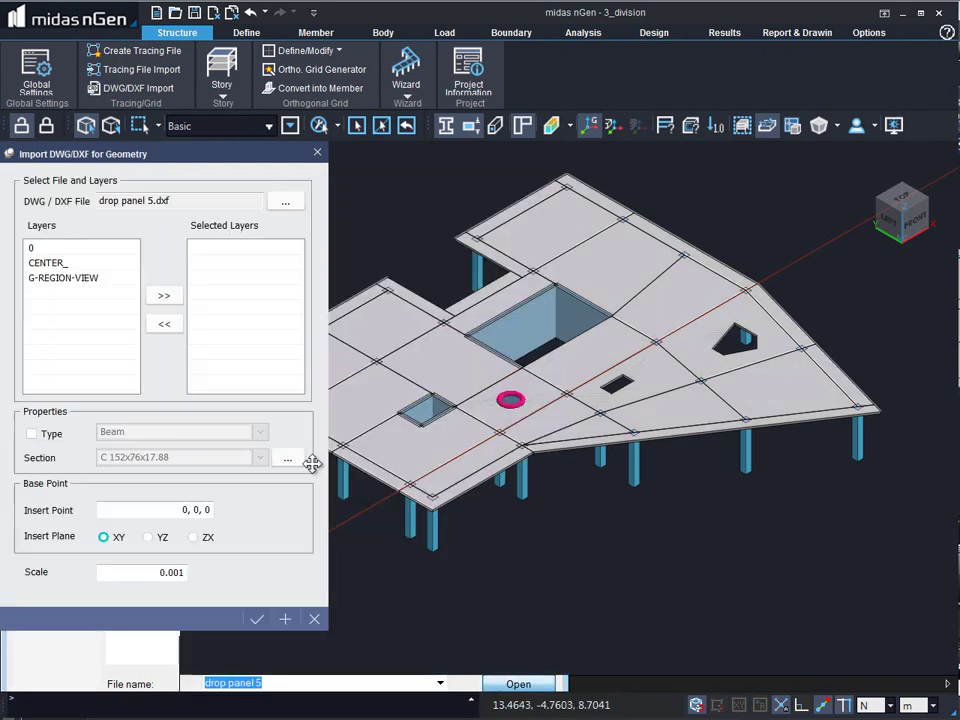
{"action": "left_click", "coordinate": [60, 264]}
{"action": "left_click", "coordinate": [166, 298]}
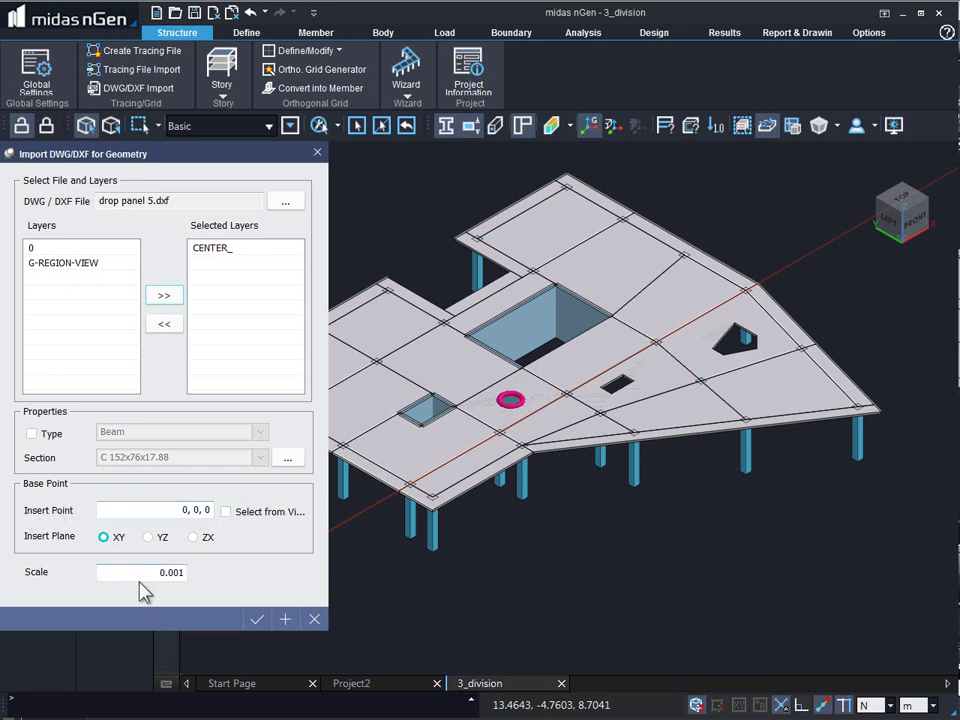
{"action": "left_click_drag", "start_coordinate": [145, 578], "coordinate": [198, 574]}
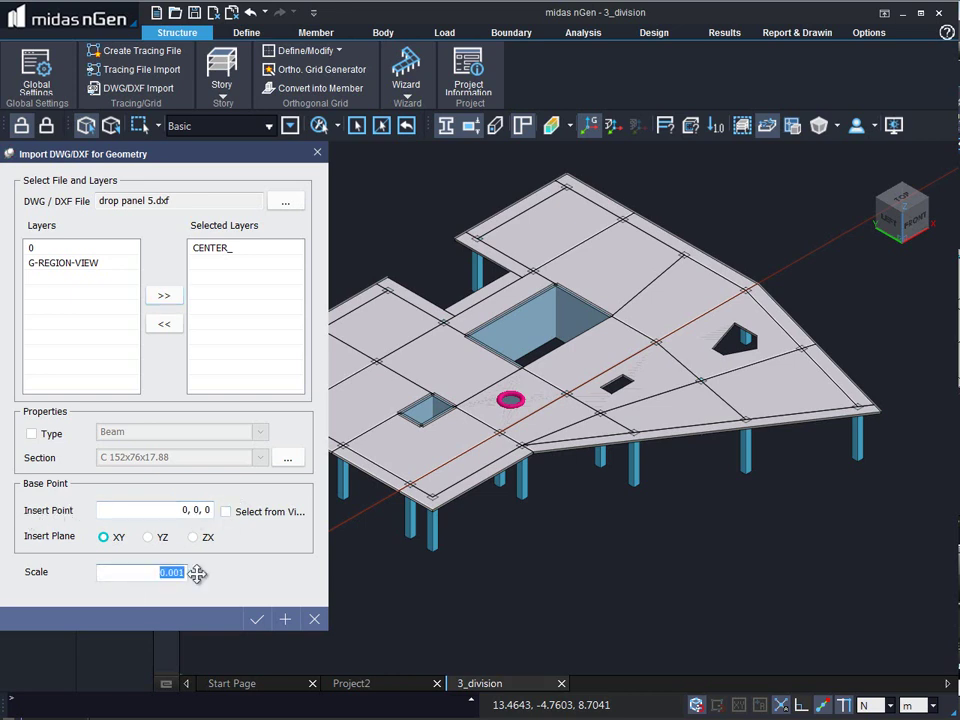
{"action": "type", "text": "1"}
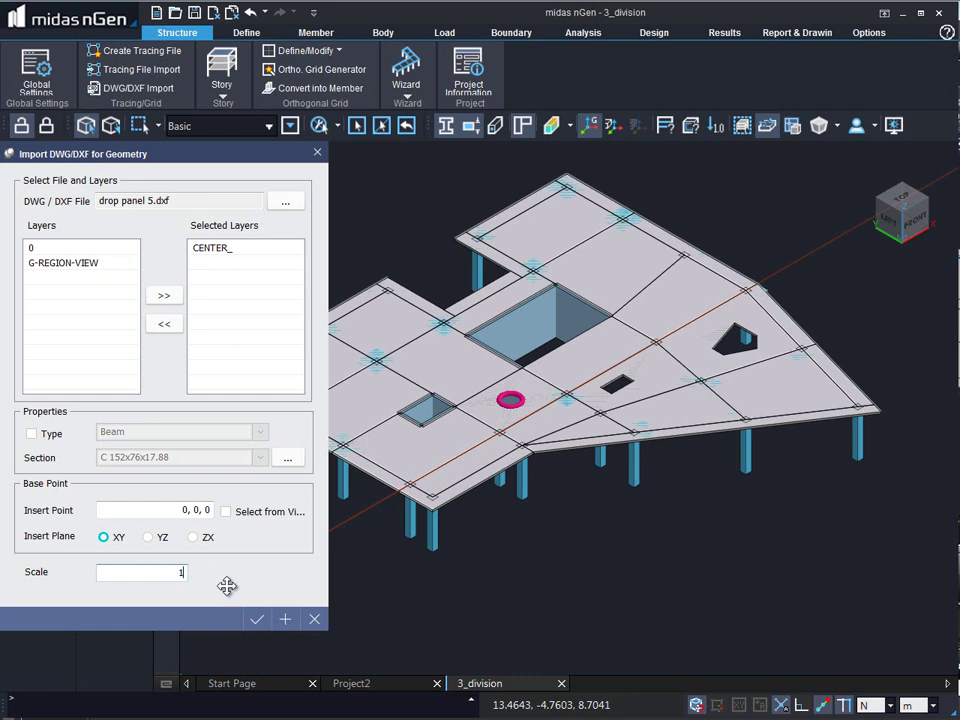
{"action": "left_click", "coordinate": [256, 619]}
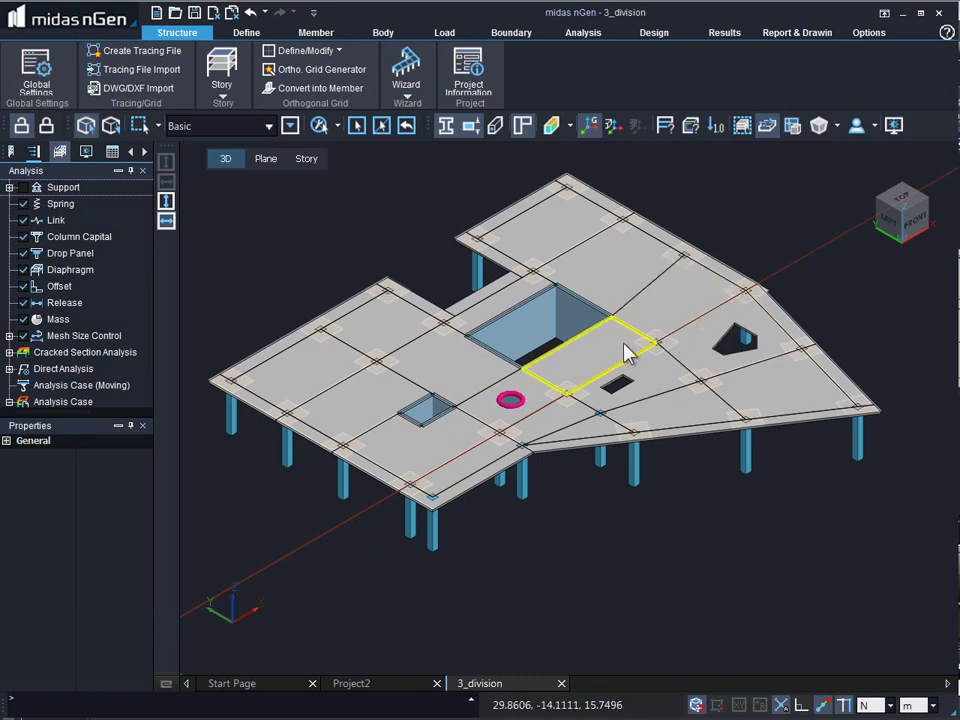
Step: Define Drop Panel-1 with a thickness of 0.5 m and add all imported faces around the columns as its drop area
{"action": "left_click", "coordinate": [310, 33]}
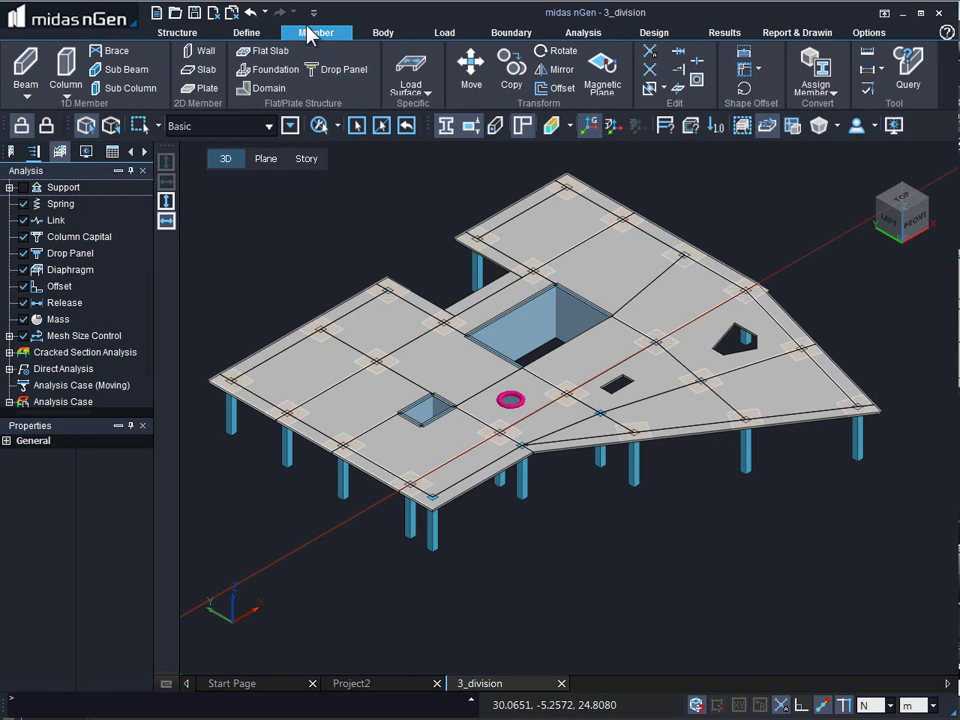
{"action": "left_click", "coordinate": [336, 70]}
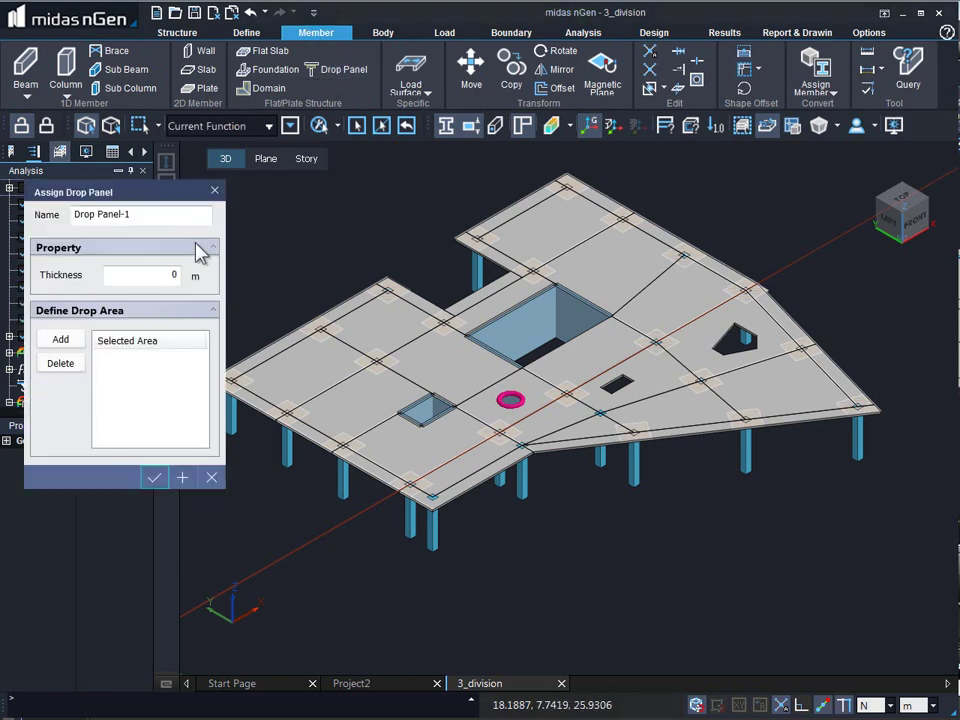
{"action": "left_click", "coordinate": [183, 276]}
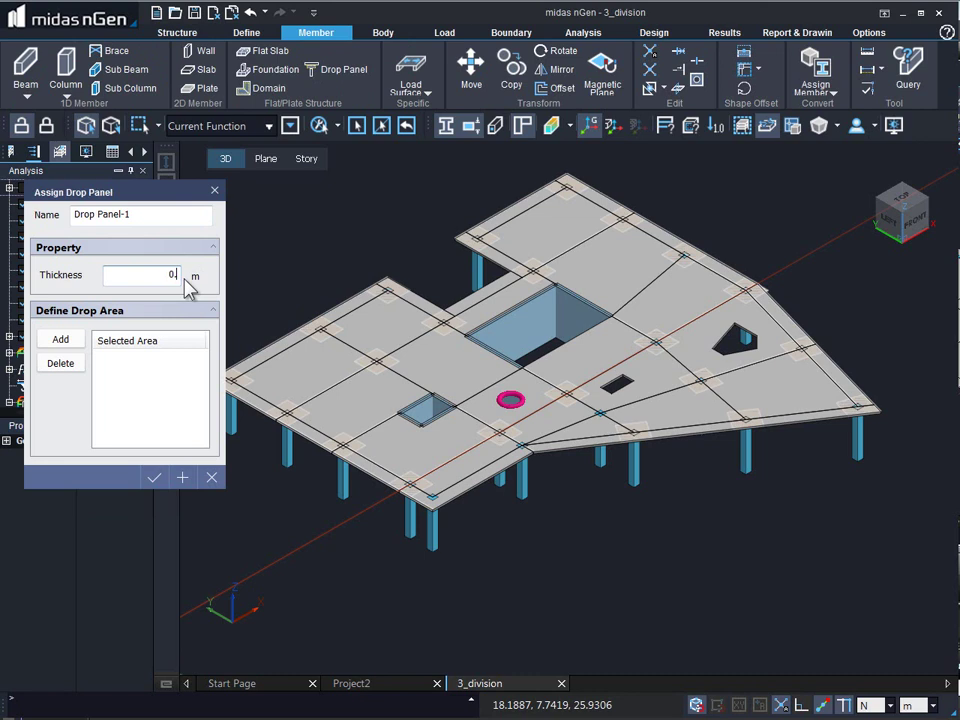
{"action": "left_click", "coordinate": [64, 344]}
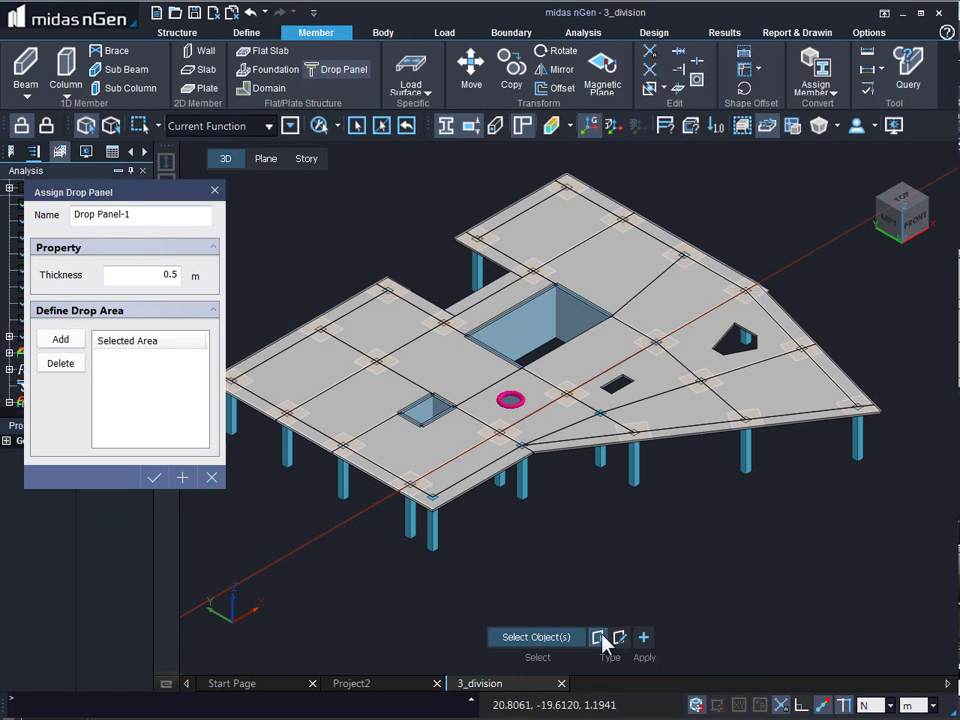
{"action": "scroll", "coordinate": [530, 370], "scroll_direction": "down", "scroll_amount": 5}
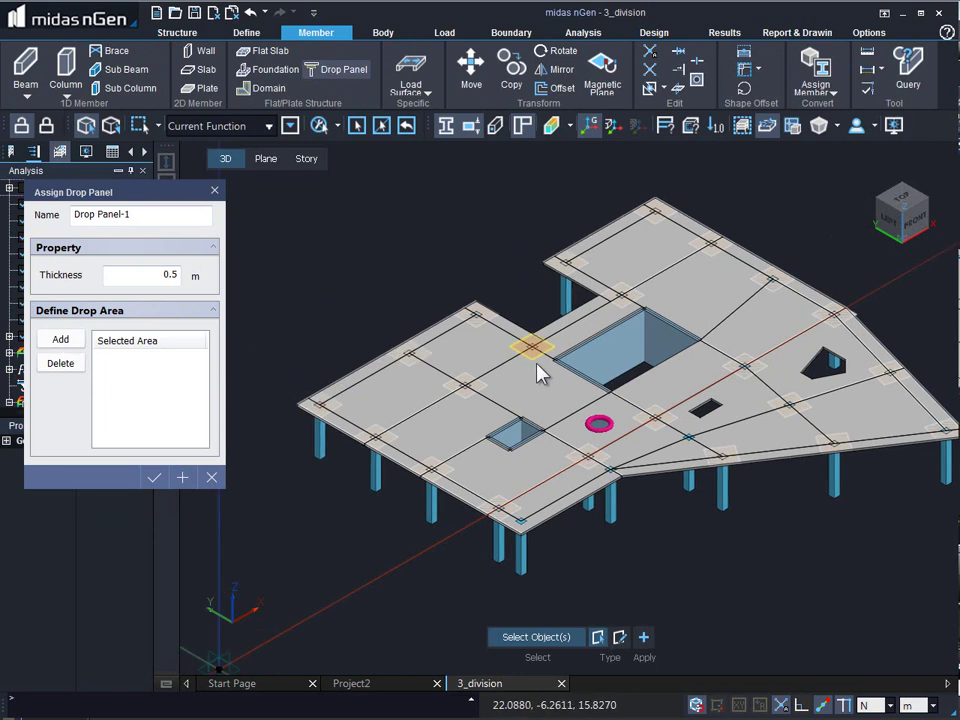
{"action": "left_click_drag", "start_coordinate": [313, 203], "coordinate": [868, 497]}
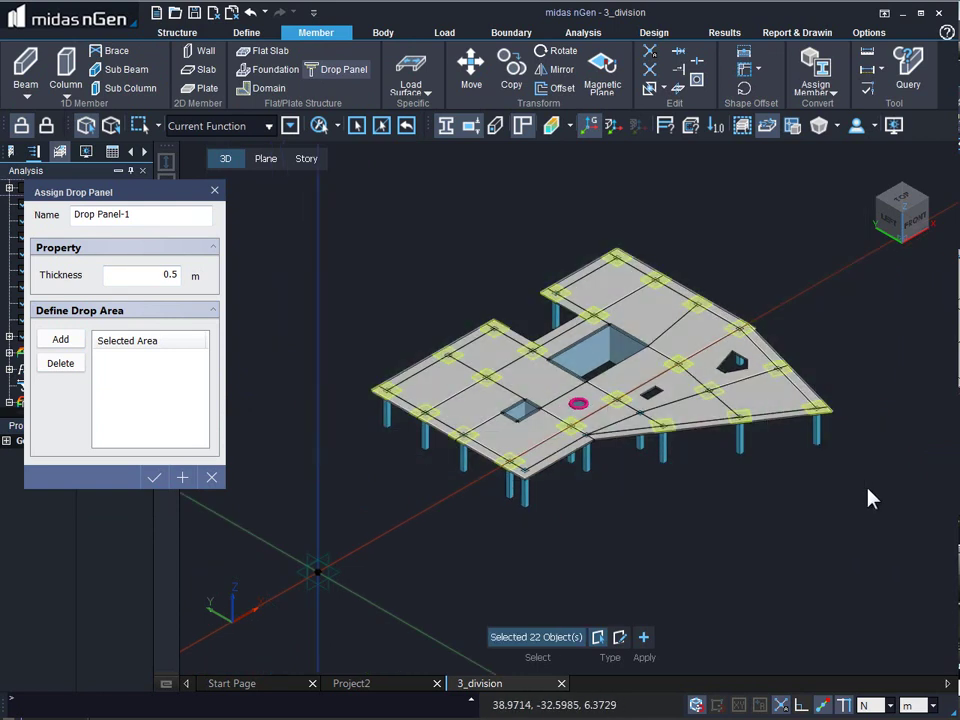
{"action": "left_click", "coordinate": [645, 638]}
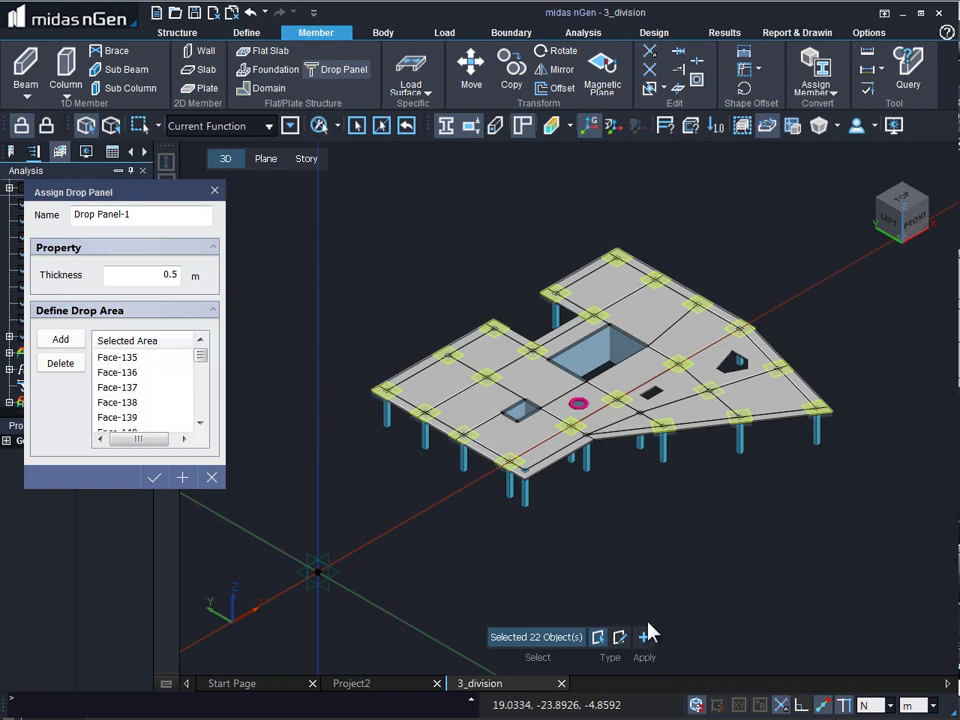
Step: Check individual faces in the drop panel's selected area list to see which column location each one covers
{"action": "left_click", "coordinate": [120, 402]}
{"action": "left_click", "coordinate": [122, 372]}
{"action": "left_click", "coordinate": [120, 357]}
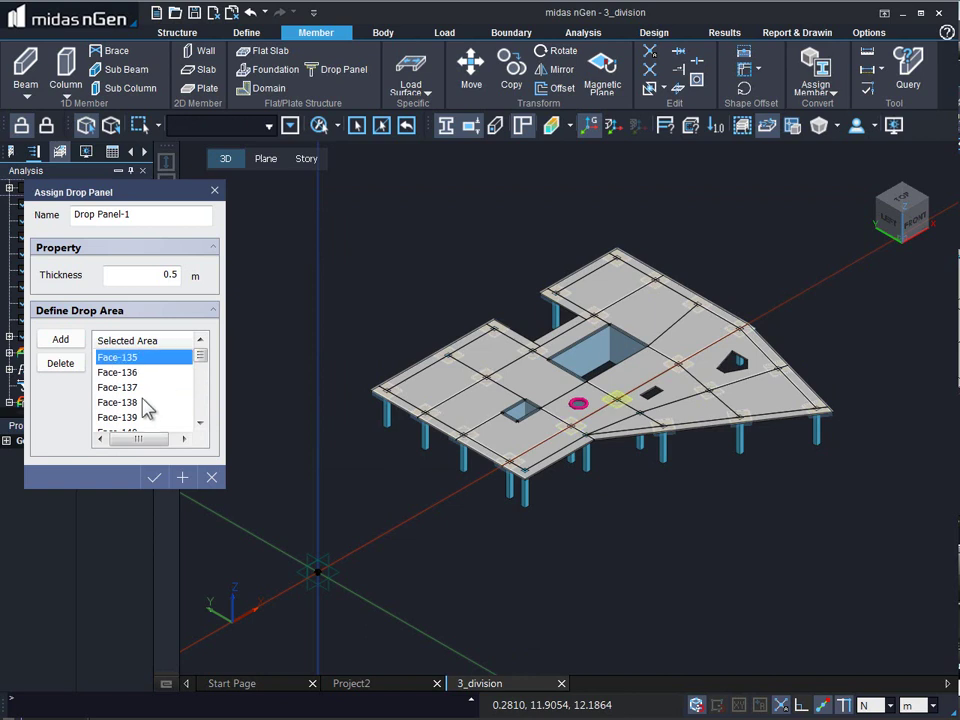
{"action": "left_click", "coordinate": [125, 402]}
{"action": "left_click", "coordinate": [125, 417]}
{"action": "scroll", "coordinate": [195, 383], "scroll_direction": "down", "scroll_amount": 6}
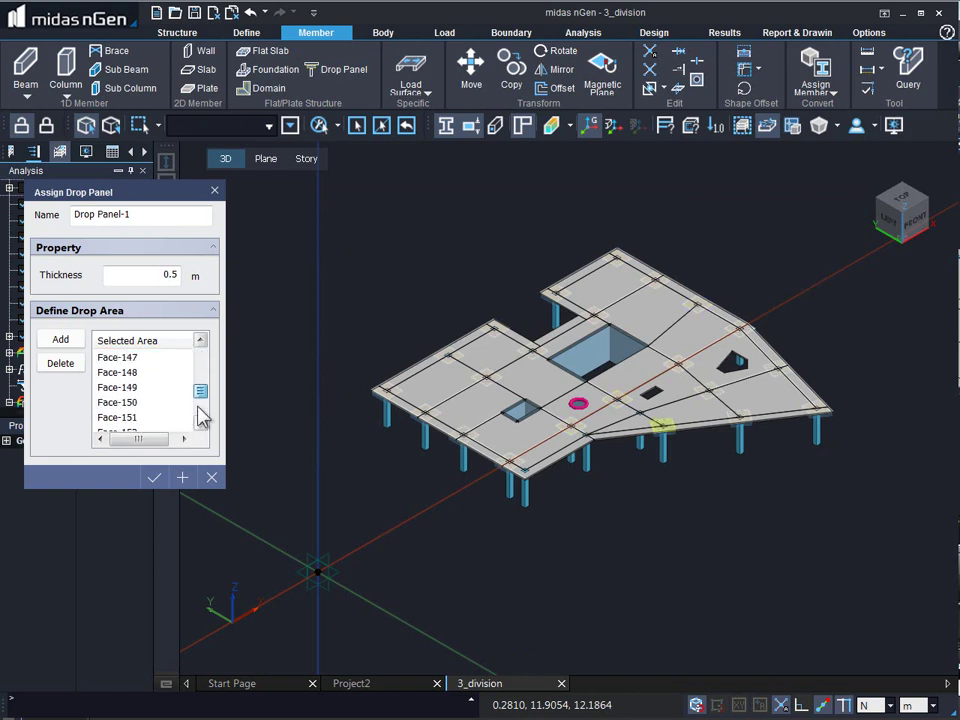
{"action": "left_click", "coordinate": [145, 418]}
{"action": "left_click", "coordinate": [128, 402]}
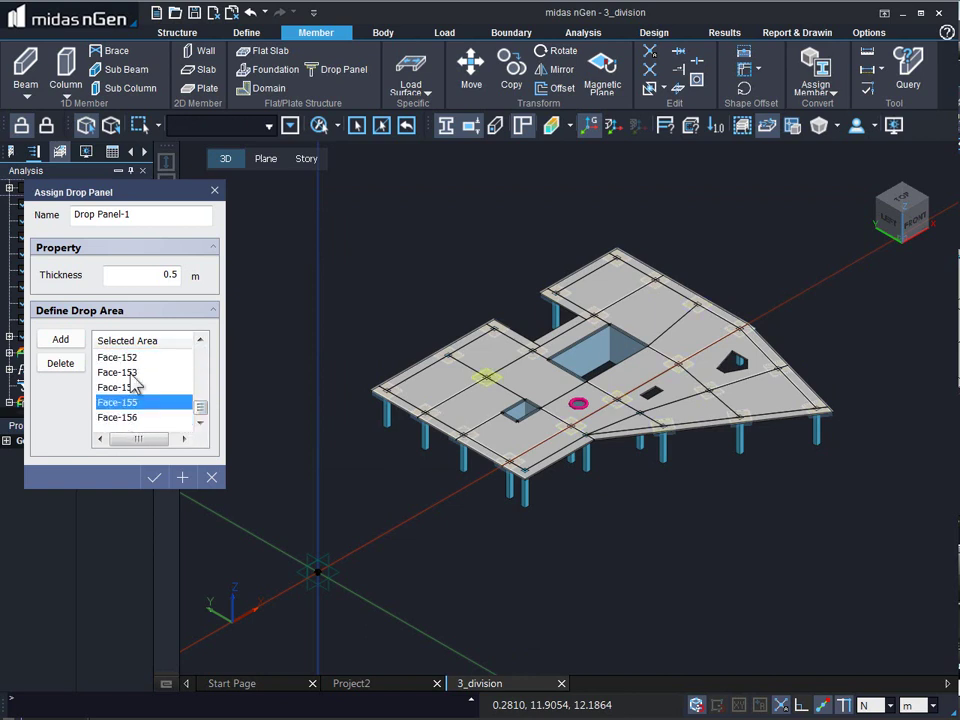
Step: Check the location of Face-153 and create Drop Panel-1, accepting deletion of the existing analysis and design results
{"action": "left_click", "coordinate": [125, 372]}
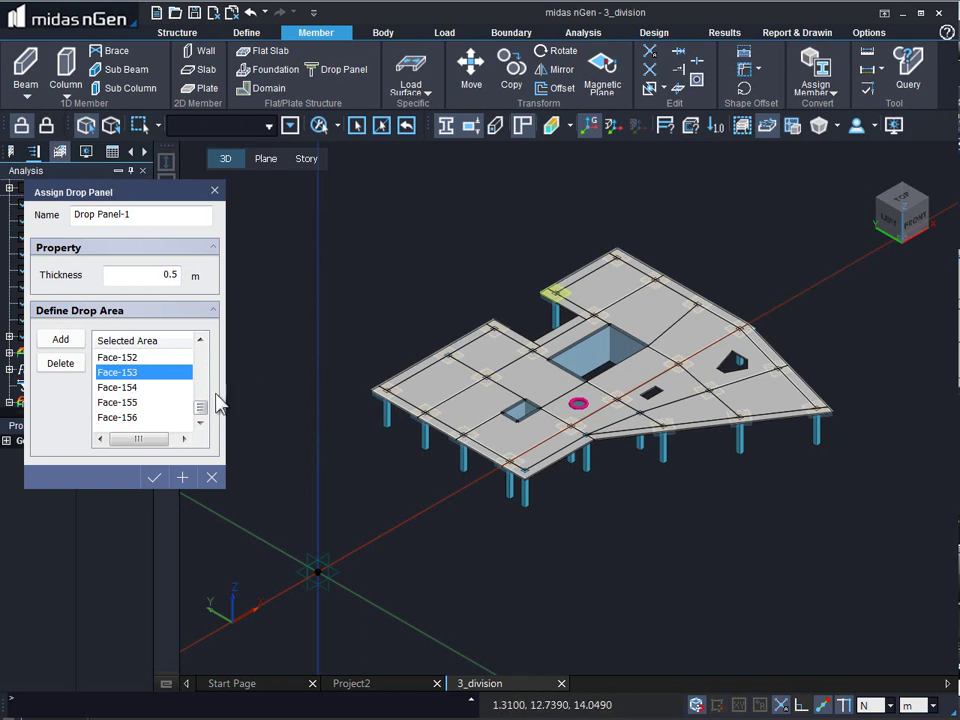
{"action": "left_click", "coordinate": [150, 478]}
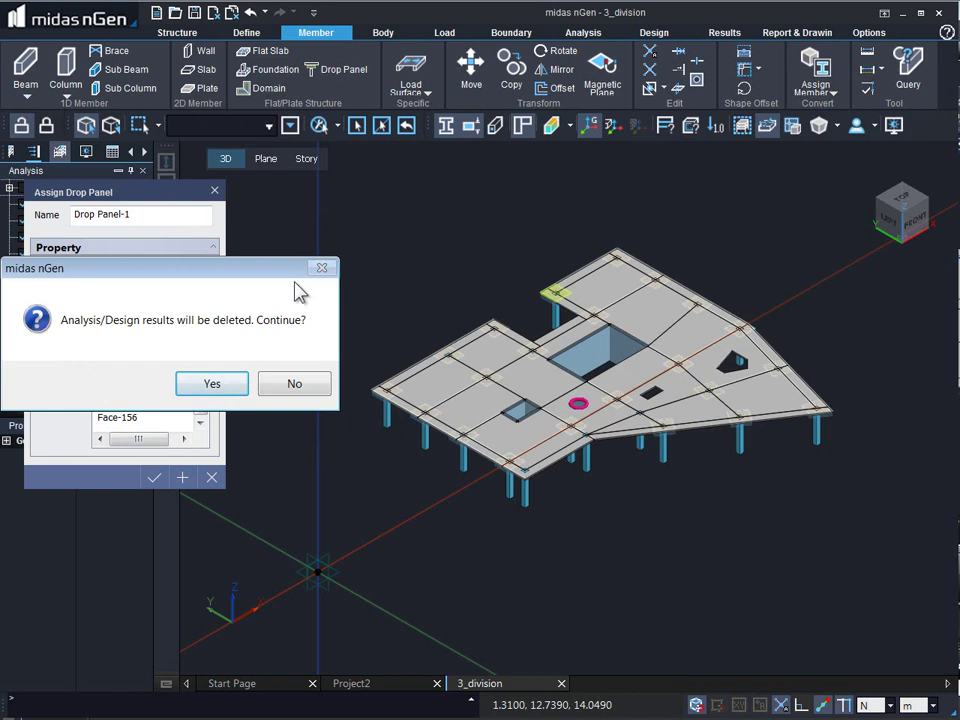
{"action": "key", "text": "Return"}
Step: Examine the created drop panels up close at the interior, edge and corner columns of the slab
{"action": "scroll", "coordinate": [641, 423], "scroll_direction": "up", "scroll_amount": 6}
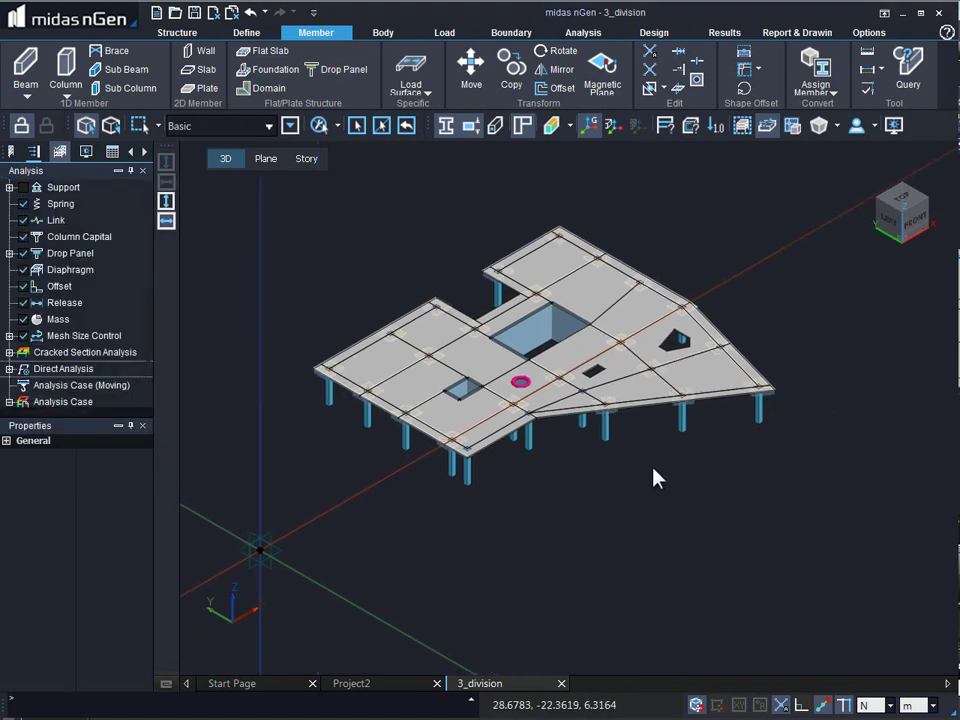
{"action": "scroll", "coordinate": [641, 423], "scroll_direction": "up", "scroll_amount": 7}
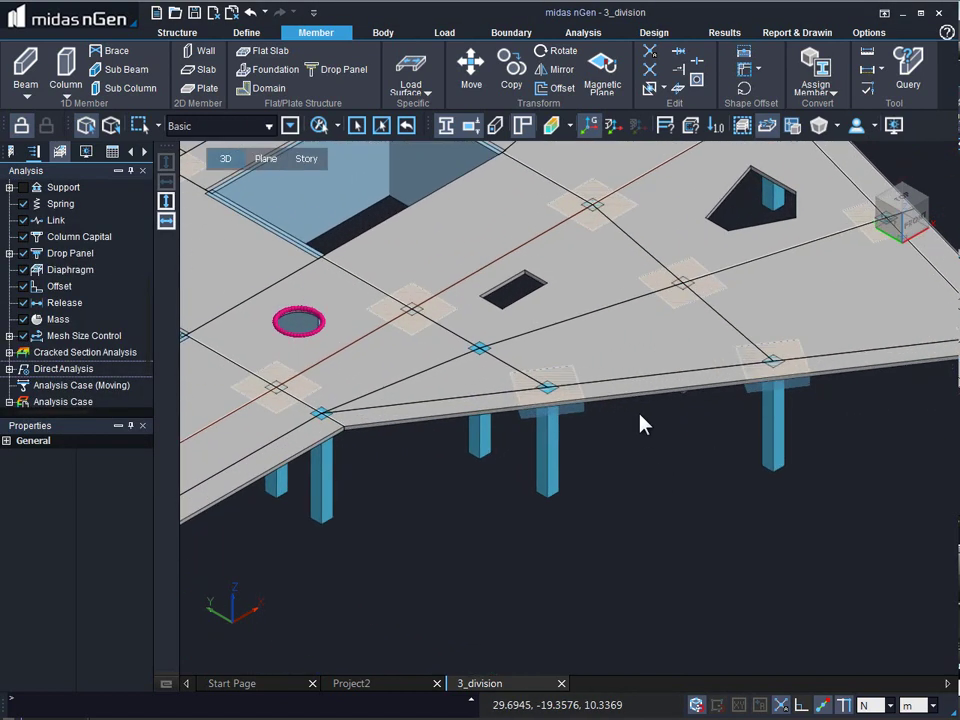
{"action": "scroll", "coordinate": [375, 454], "scroll_direction": "down", "scroll_amount": 3}
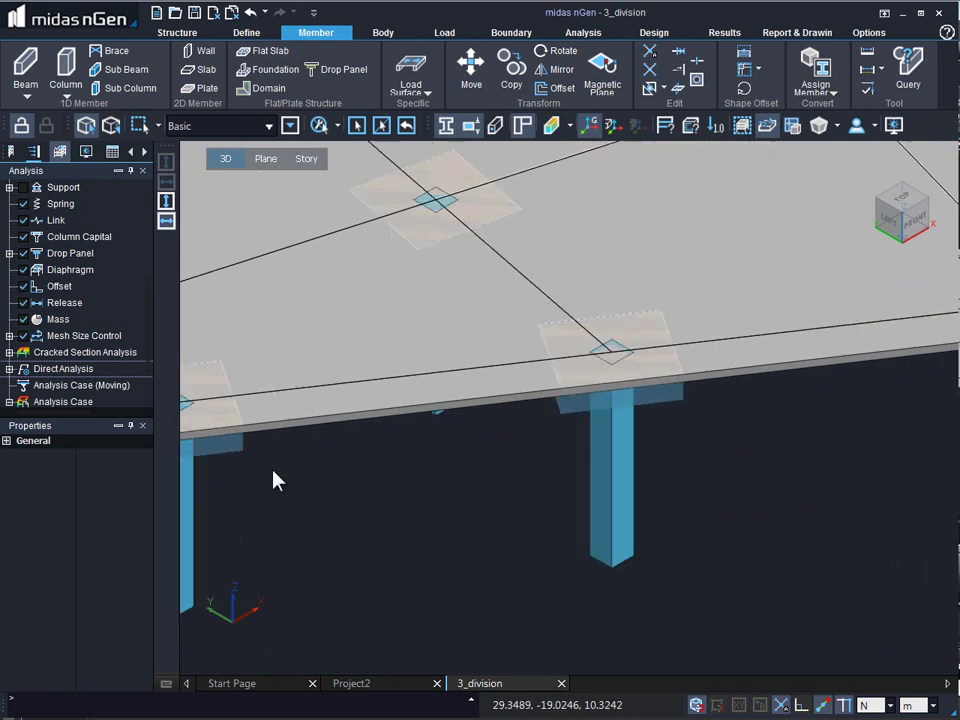
{"action": "scroll", "coordinate": [321, 456], "scroll_direction": "up", "scroll_amount": 3}
{"action": "scroll", "coordinate": [681, 446], "scroll_direction": "down", "scroll_amount": 3}
{"action": "scroll", "coordinate": [845, 428], "scroll_direction": "up", "scroll_amount": 3}
{"action": "scroll", "coordinate": [744, 516], "scroll_direction": "down", "scroll_amount": 3}
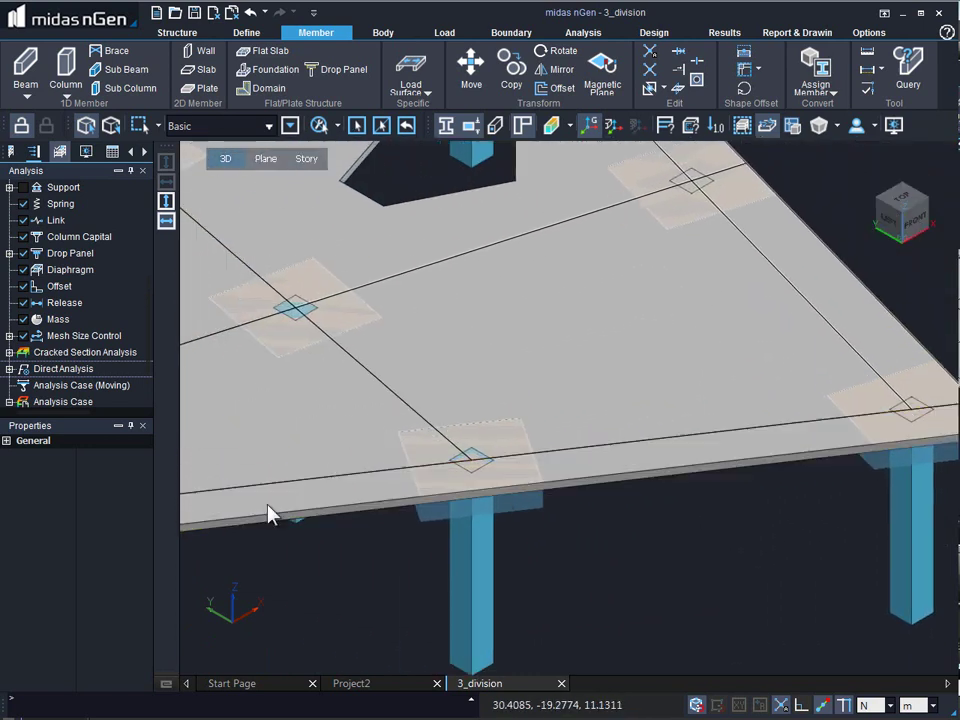
{"action": "scroll", "coordinate": [677, 471], "scroll_direction": "up", "scroll_amount": 5}
{"action": "scroll", "coordinate": [326, 561], "scroll_direction": "down", "scroll_amount": 3}
{"action": "scroll", "coordinate": [546, 534], "scroll_direction": "up", "scroll_amount": 5}
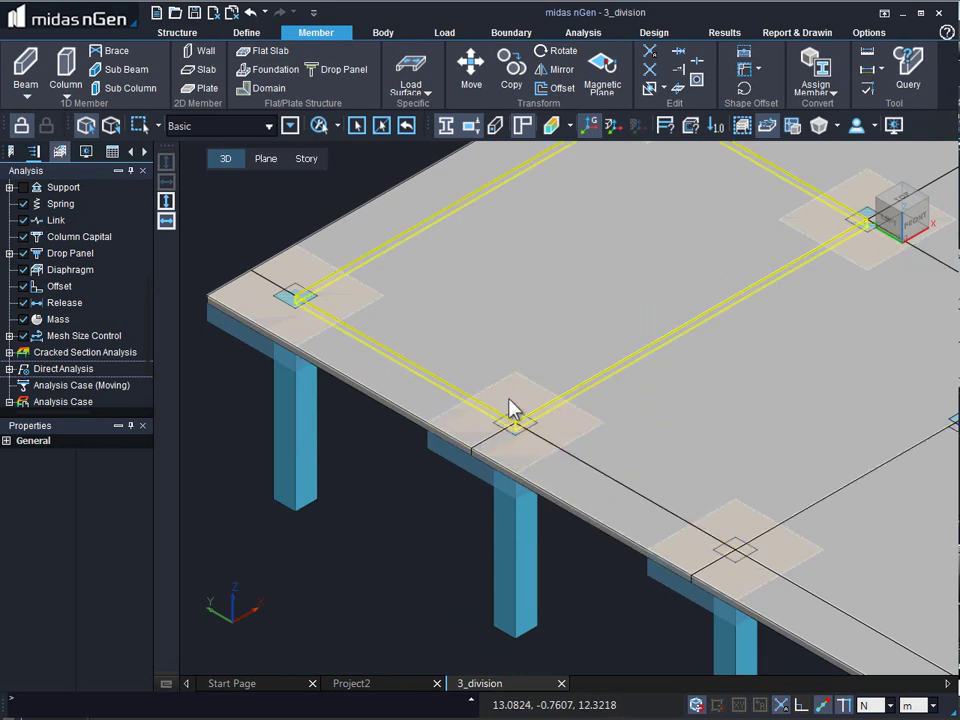
Step: Run the Analysis for Design-1 case on the slab model with the drop panels assigned
{"action": "left_click", "coordinate": [585, 36]}
{"action": "left_click", "coordinate": [437, 82]}
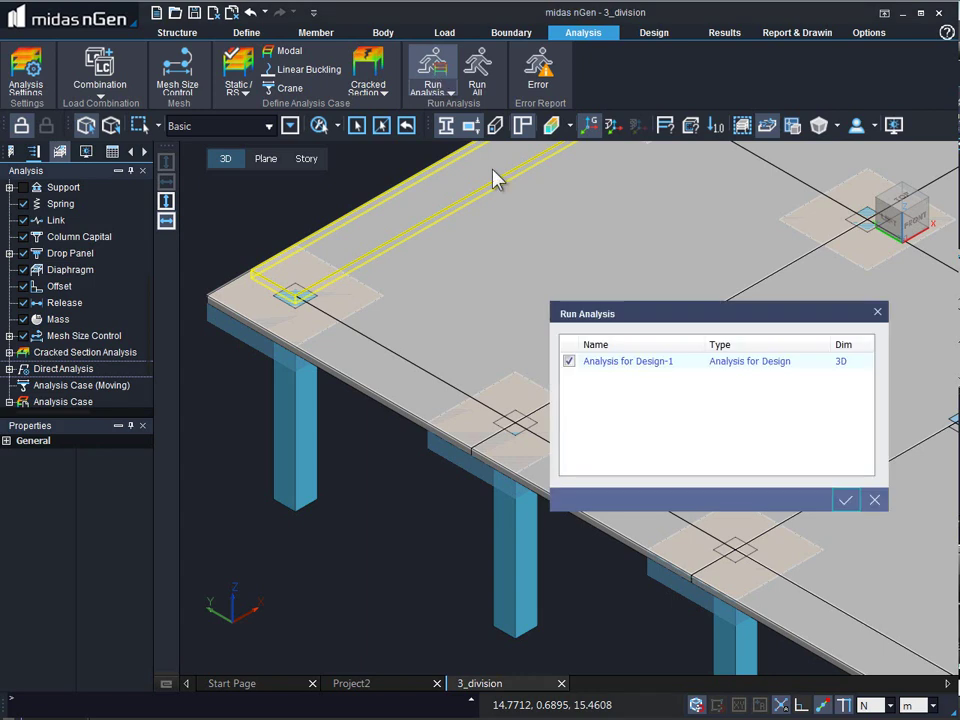
{"action": "left_click", "coordinate": [847, 500]}
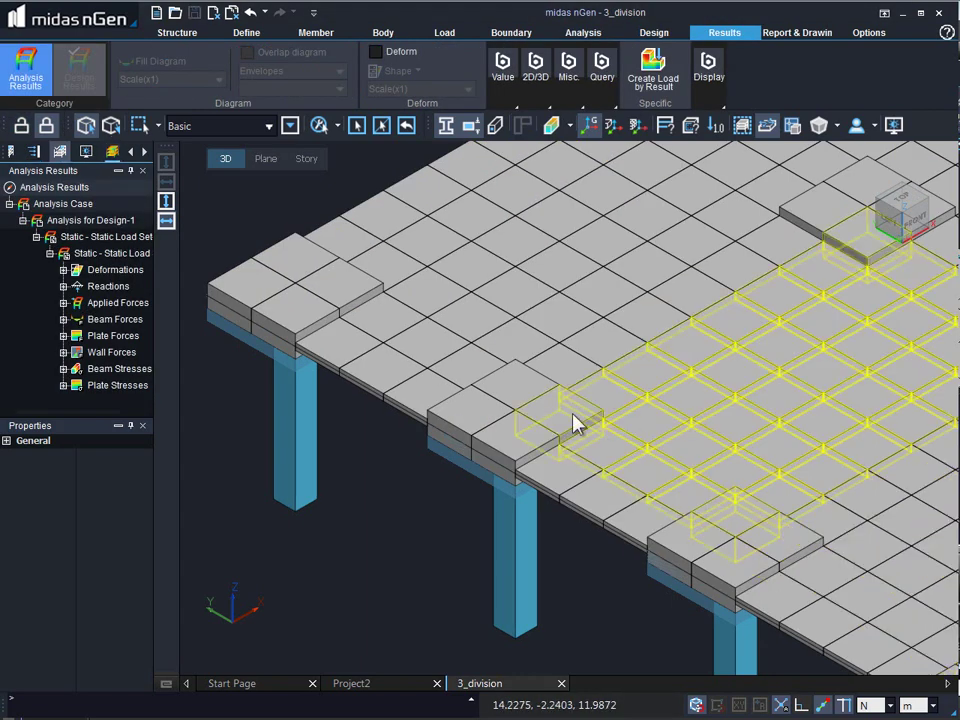
Step: Examine the generated mesh at the drop panels along the slab edges, around the openings and over the whole slab
{"action": "middle_click_drag", "start_coordinate": [722, 294], "coordinate": [364, 495]}
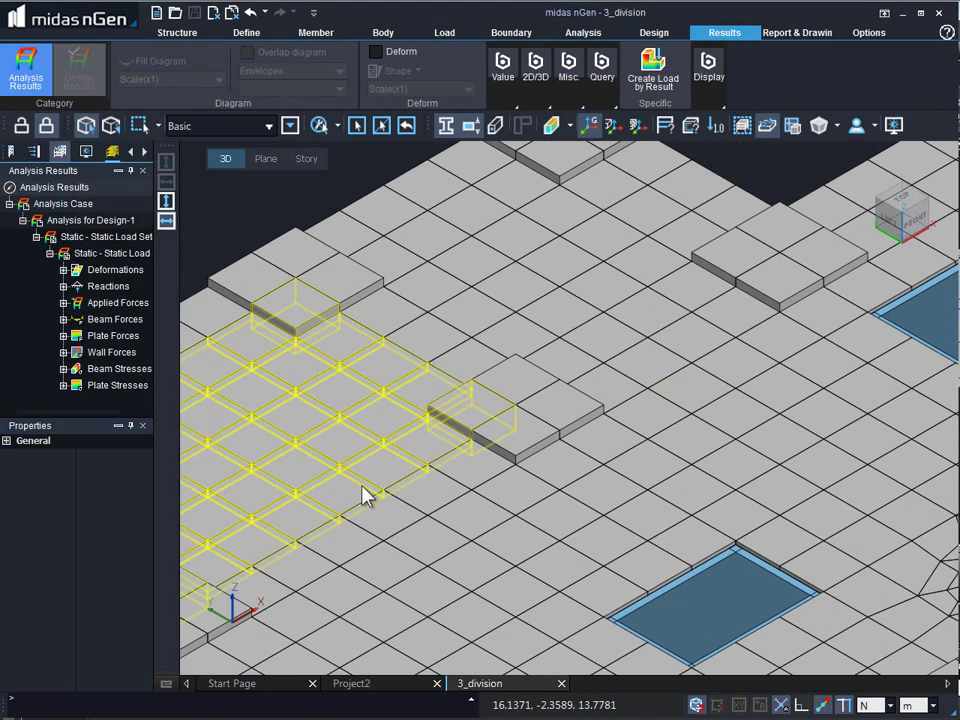
{"action": "scroll", "coordinate": [778, 253], "scroll_direction": "up", "scroll_amount": 5}
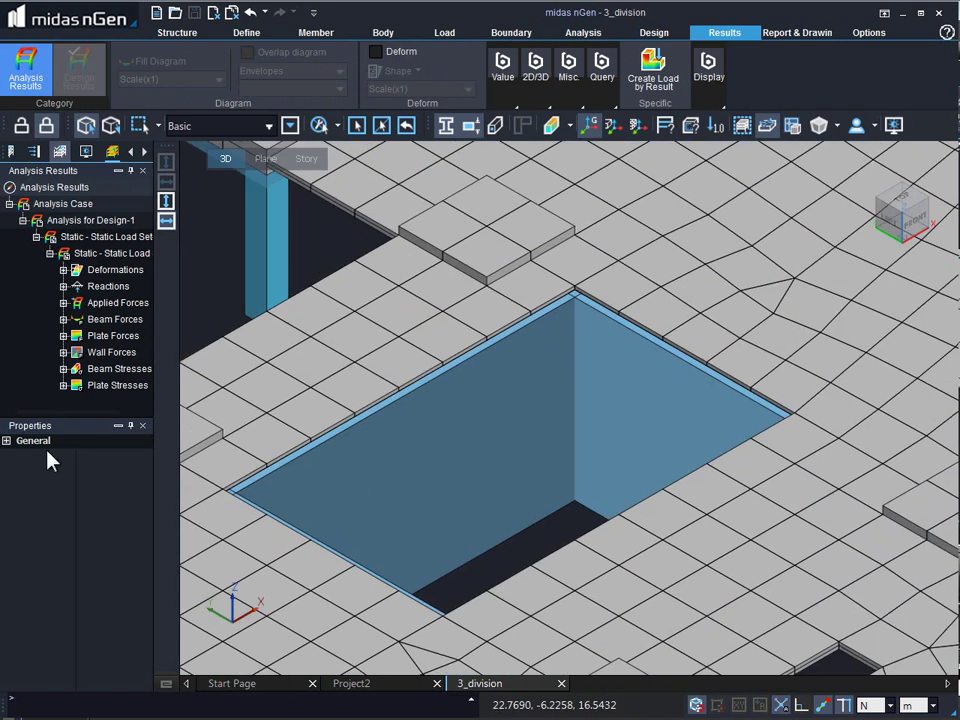
{"action": "middle_click_drag", "start_coordinate": [315, 272], "coordinate": [632, 474]}
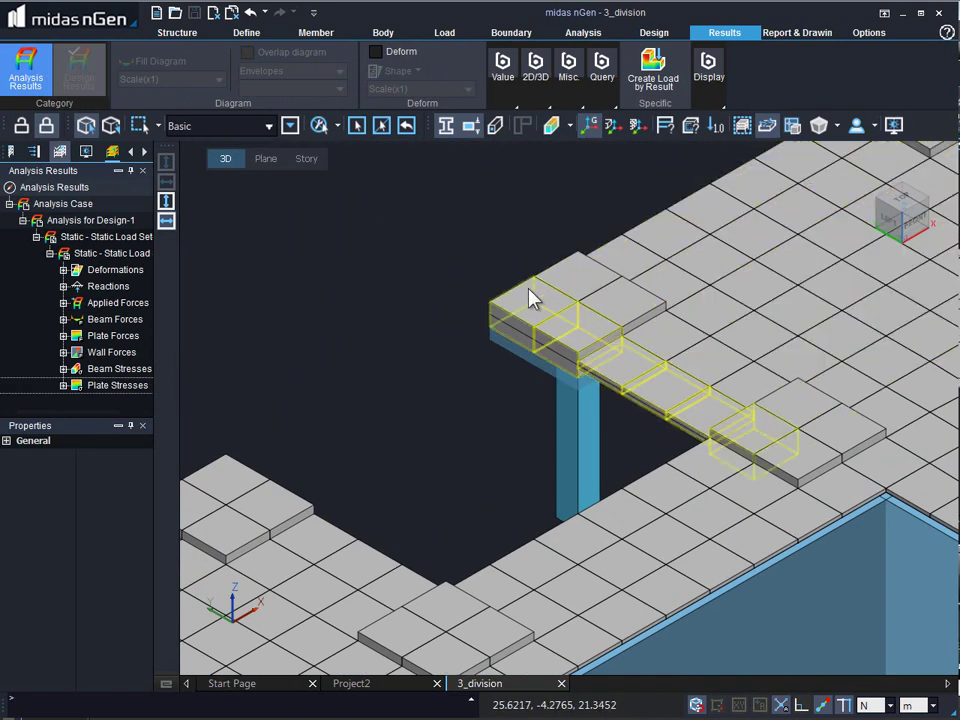
{"action": "middle_click_drag", "start_coordinate": [680, 318], "coordinate": [439, 321]}
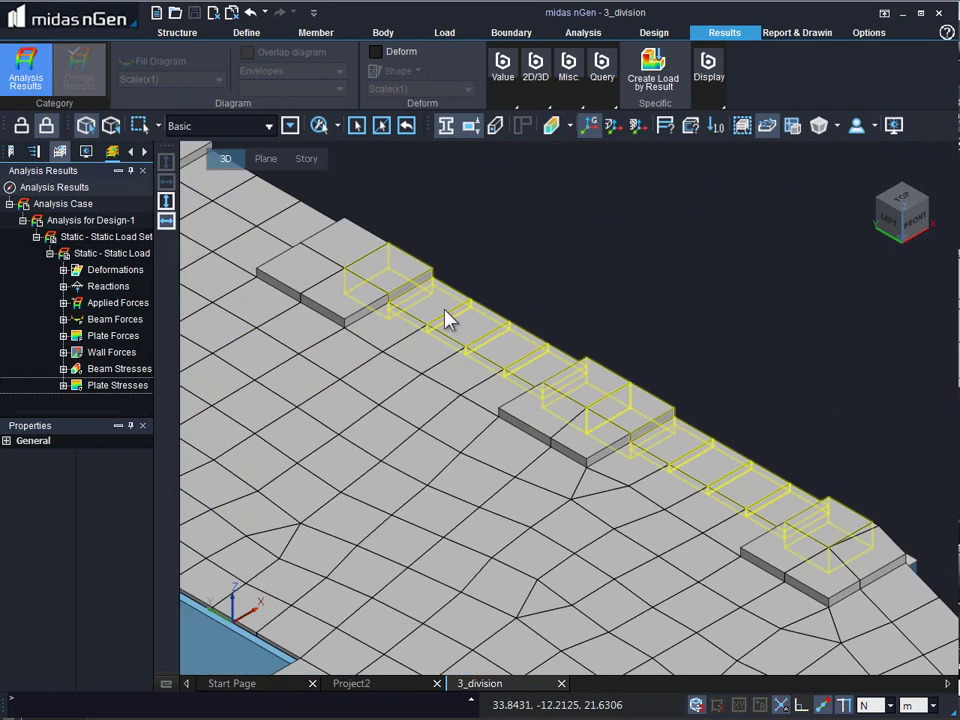
{"action": "middle_click_drag", "start_coordinate": [804, 561], "coordinate": [637, 258]}
{"action": "middle_click_drag", "start_coordinate": [799, 504], "coordinate": [816, 462]}
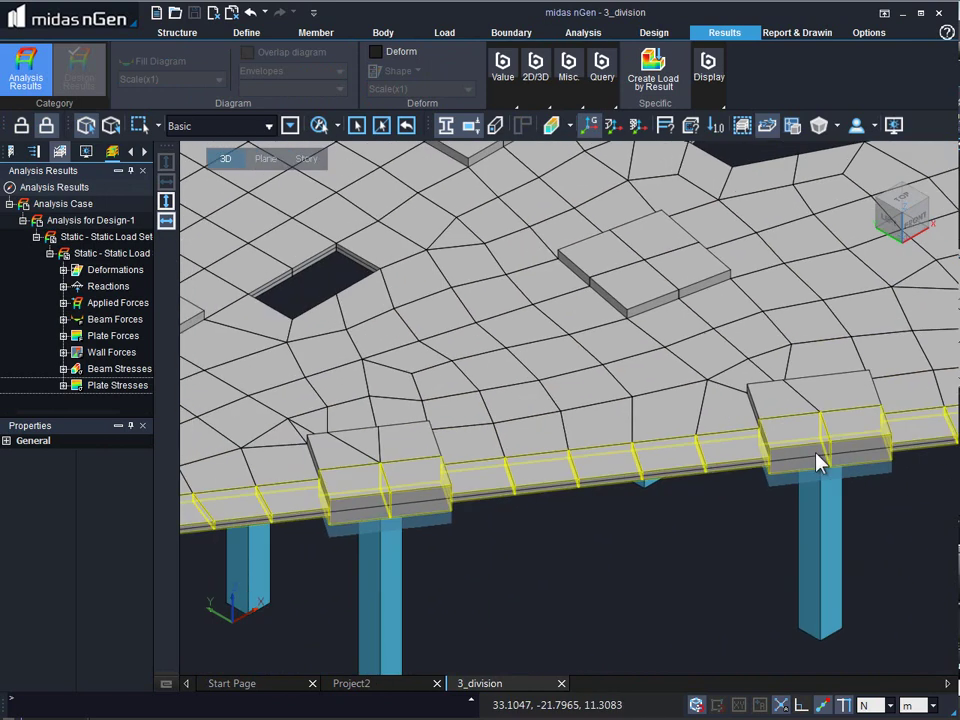
{"action": "middle_click_drag", "start_coordinate": [452, 484], "coordinate": [664, 386]}
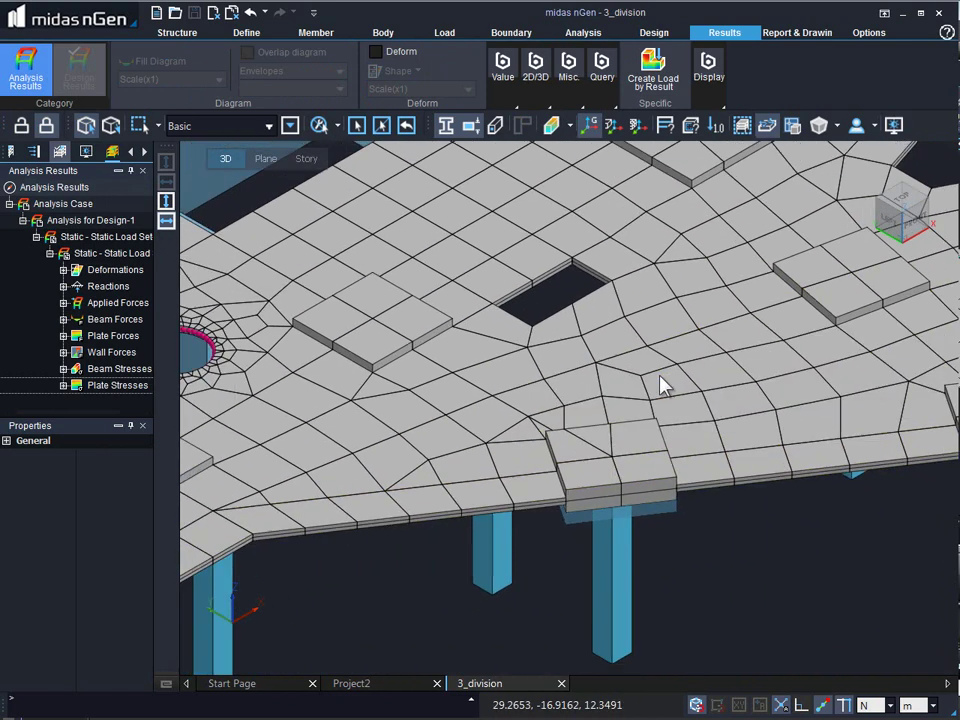
{"action": "scroll", "coordinate": [662, 386], "scroll_direction": "down", "scroll_amount": 6}
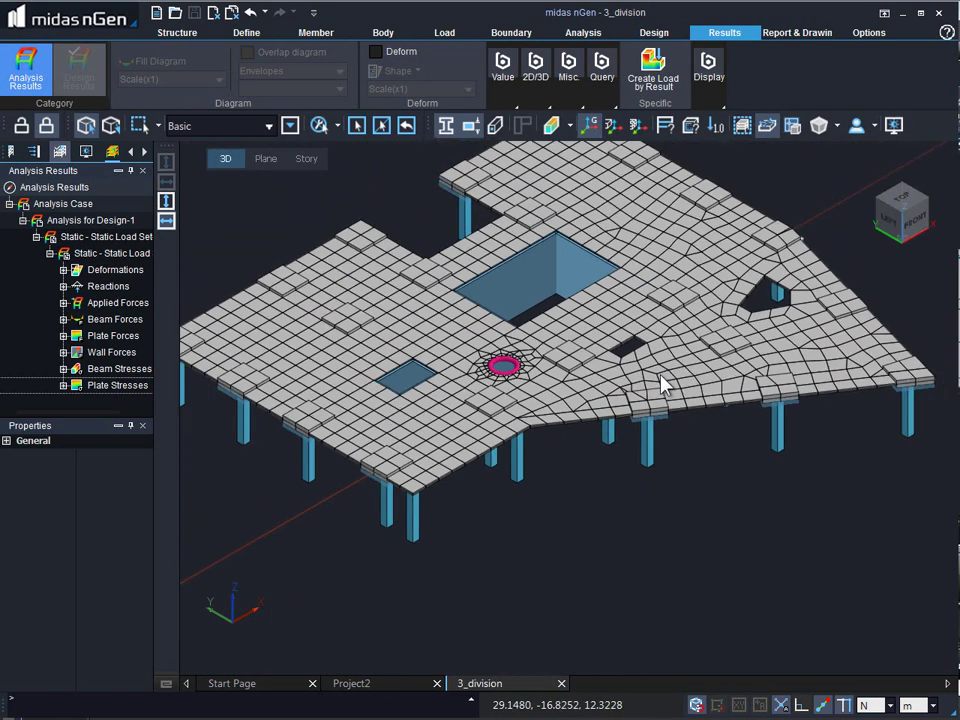
{"action": "middle_click_drag", "start_coordinate": [662, 335], "coordinate": [687, 441]}
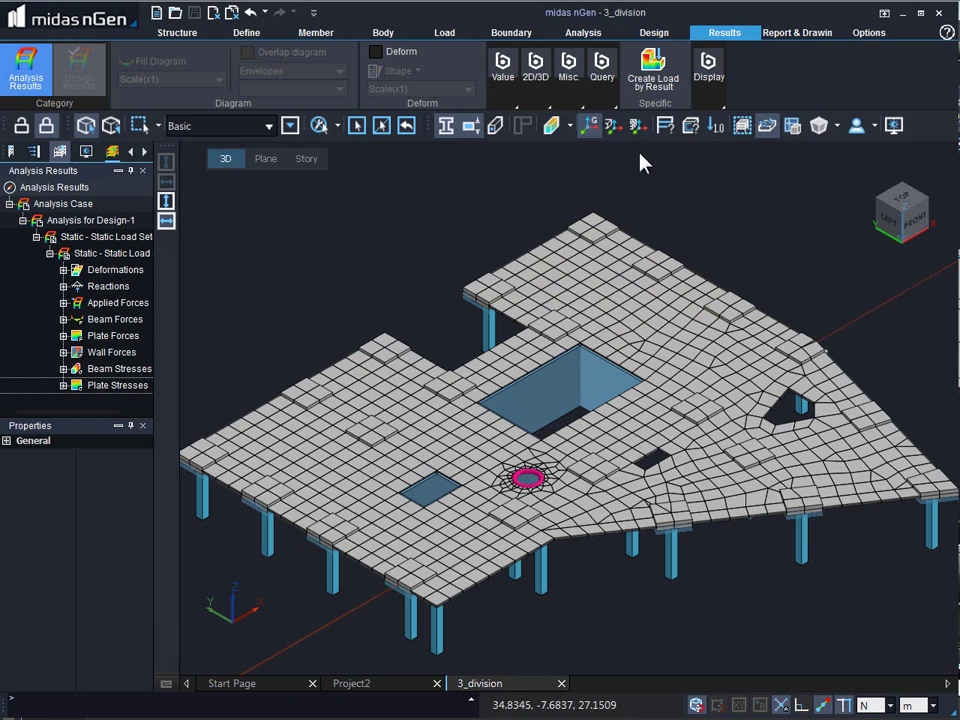
Step: Start a Column Capital definition and select all columns under the slab from the front view, returning to the isometric view
{"action": "left_click", "coordinate": [507, 36]}
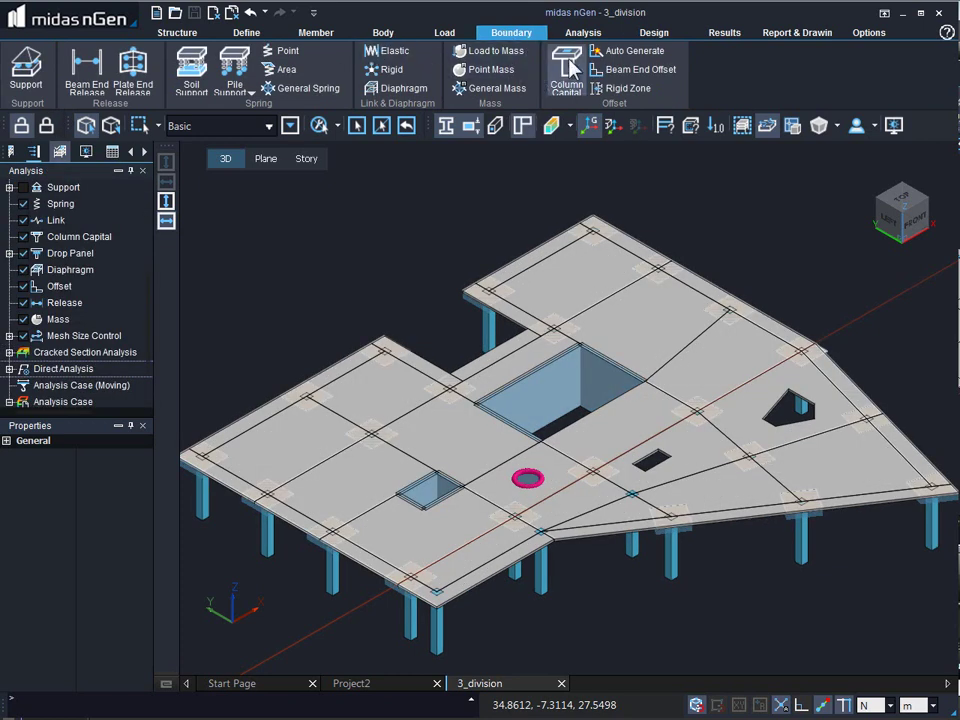
{"action": "left_click", "coordinate": [570, 65]}
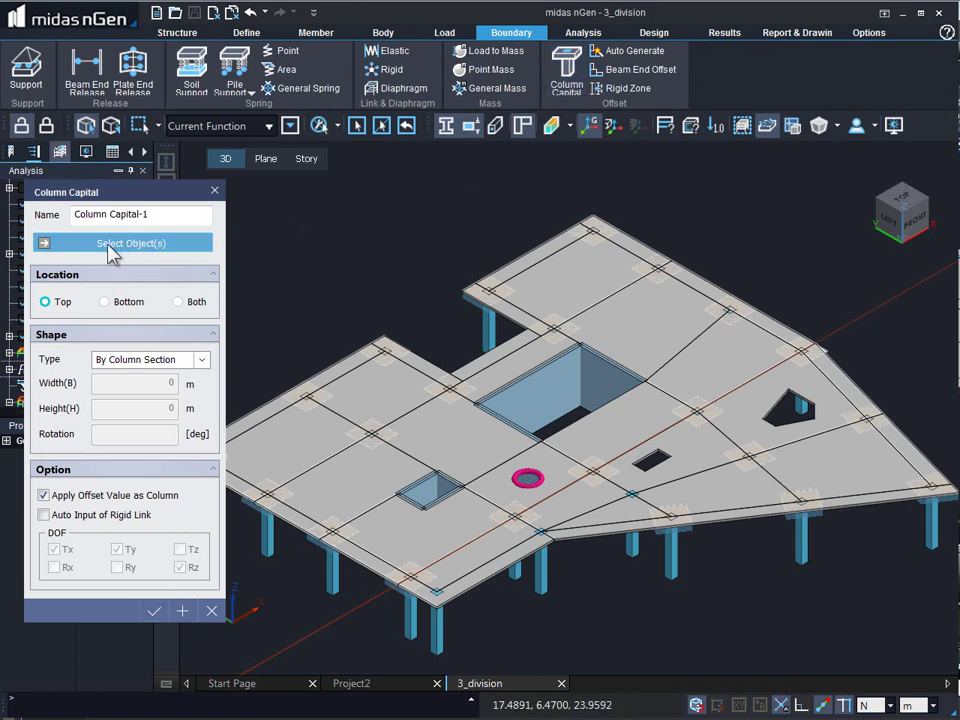
{"action": "right_click", "coordinate": [332, 264]}
{"action": "left_click", "coordinate": [330, 276]}
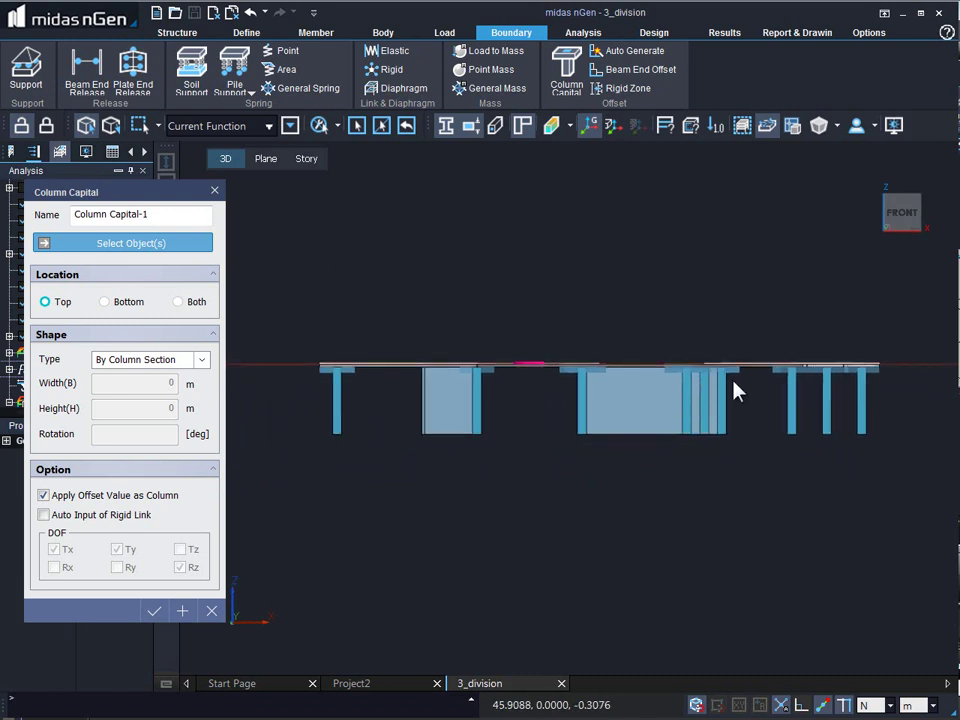
{"action": "left_click_drag", "start_coordinate": [918, 505], "coordinate": [250, 413]}
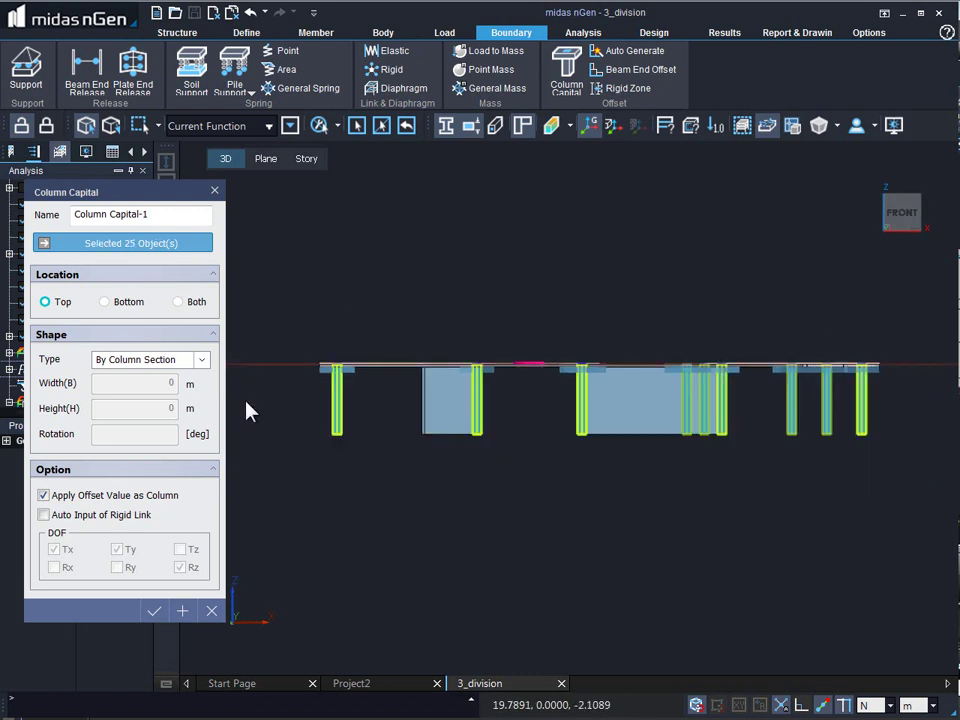
{"action": "right_click", "coordinate": [646, 247]}
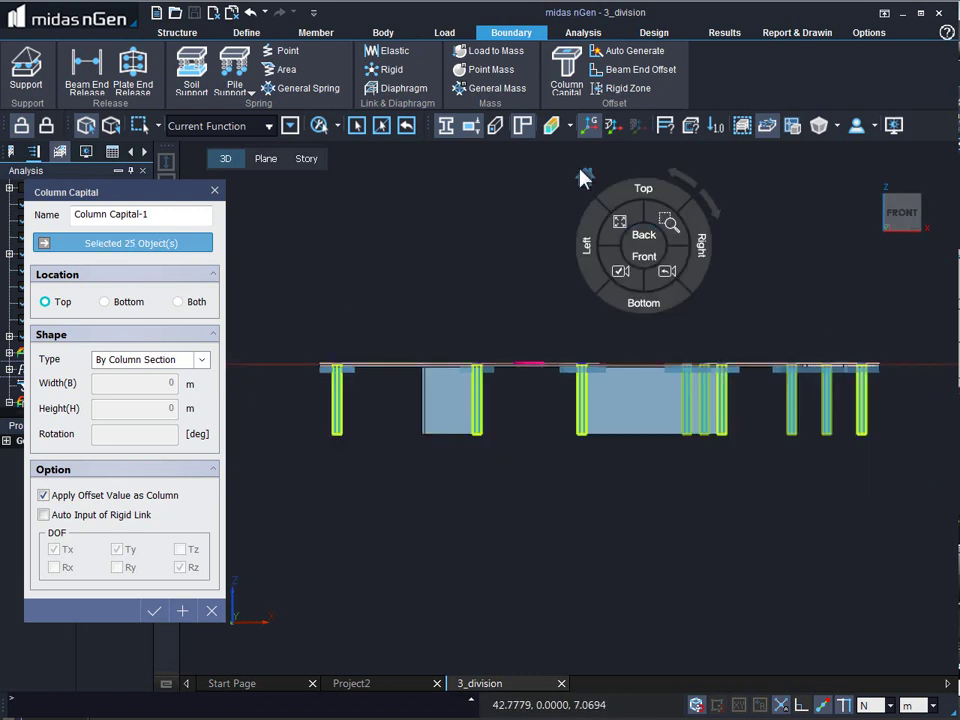
{"action": "left_click", "coordinate": [584, 177]}
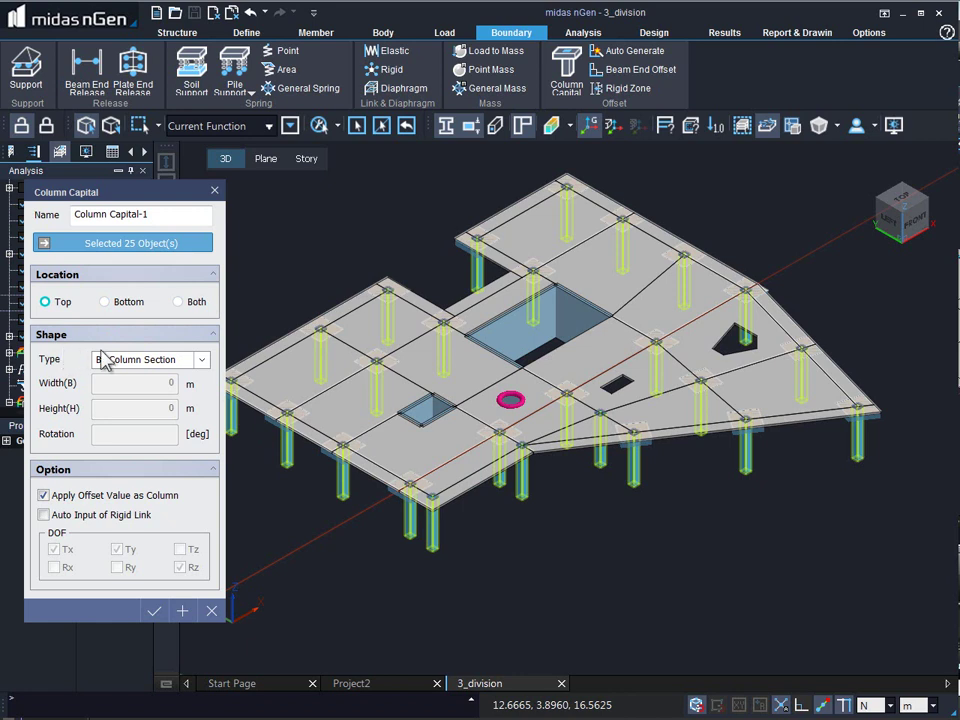
Step: Try the Rectangle and Circle shape types for the column capital and restore By Column Section
{"action": "left_click", "coordinate": [203, 361]}
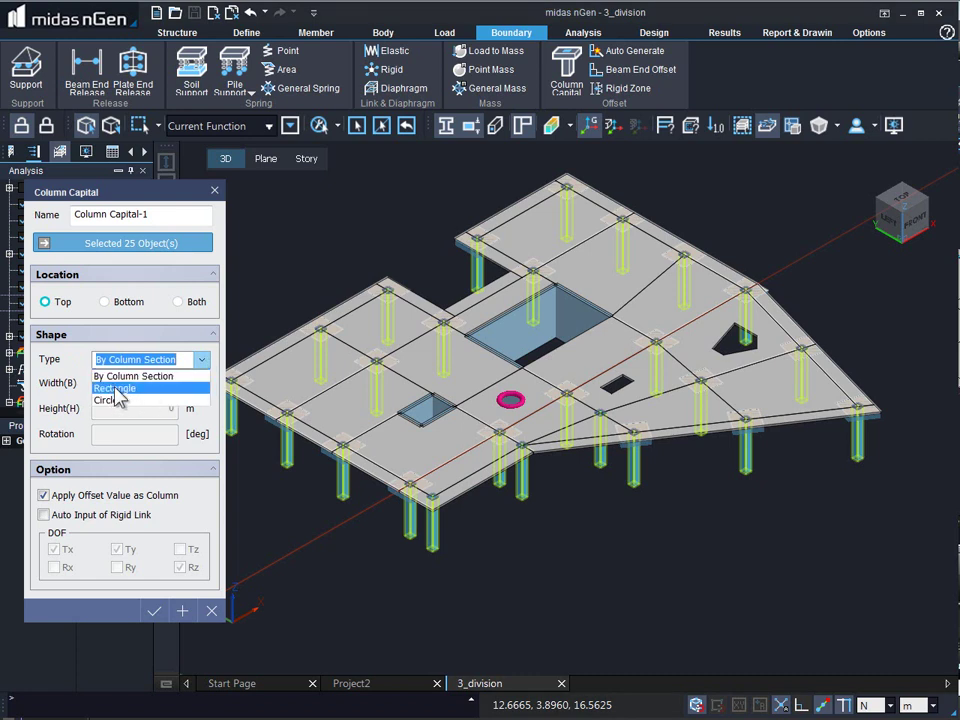
{"action": "left_click", "coordinate": [116, 388]}
{"action": "left_click", "coordinate": [202, 360]}
{"action": "left_click", "coordinate": [116, 399]}
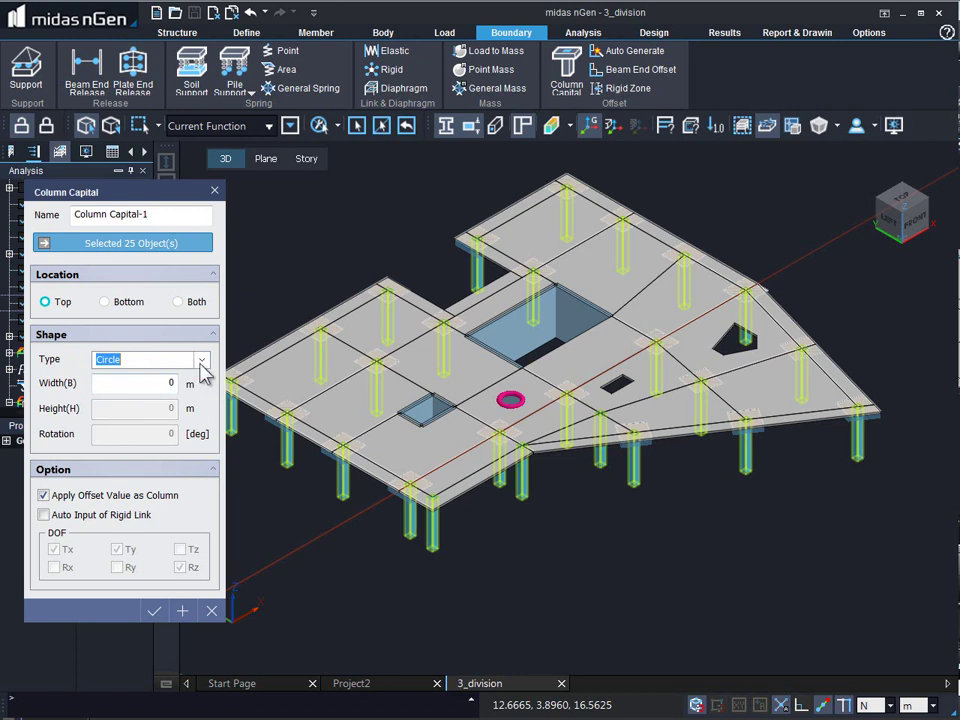
{"action": "left_click", "coordinate": [202, 362]}
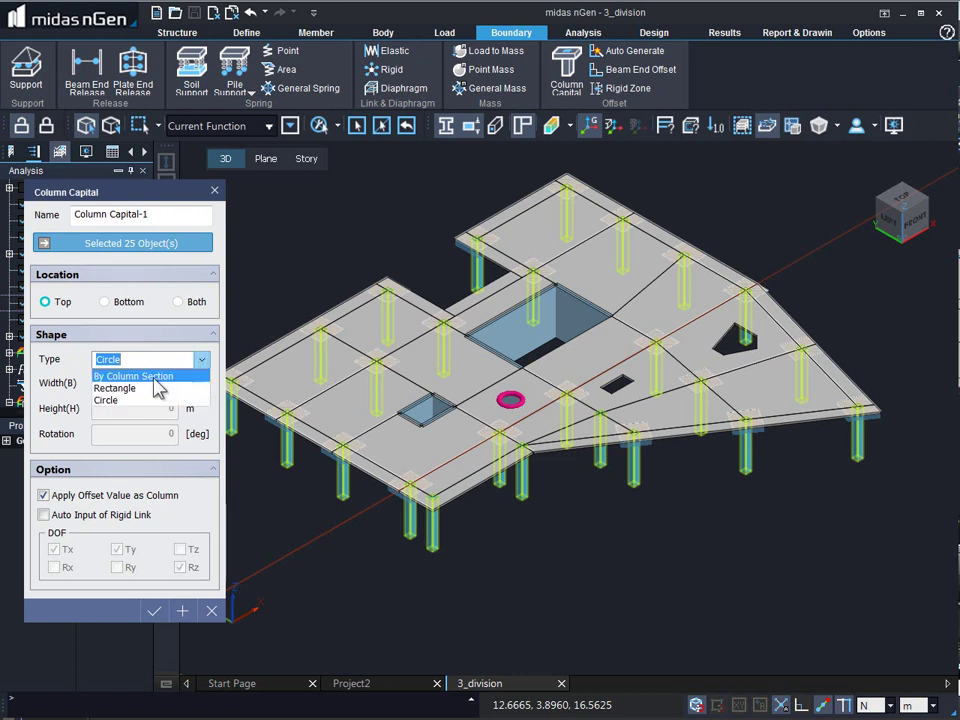
{"action": "left_click", "coordinate": [140, 376]}
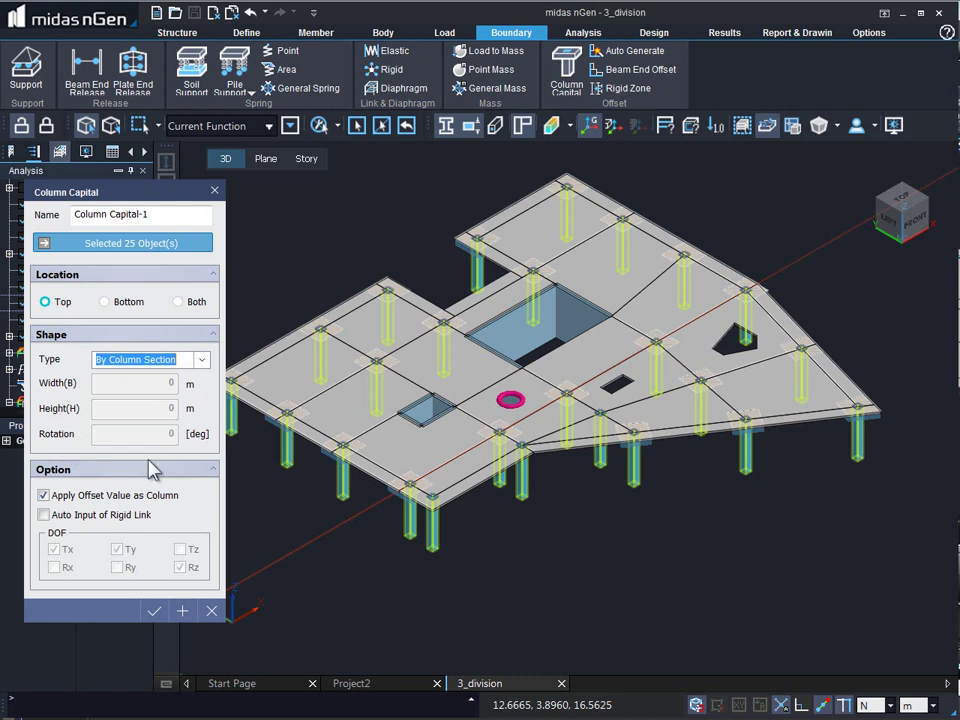
Step: Enable Auto Input of Rigid Link, set its DOF options, and create Column Capital-1 at the tops of the selected columns
{"action": "left_click", "coordinate": [43, 494]}
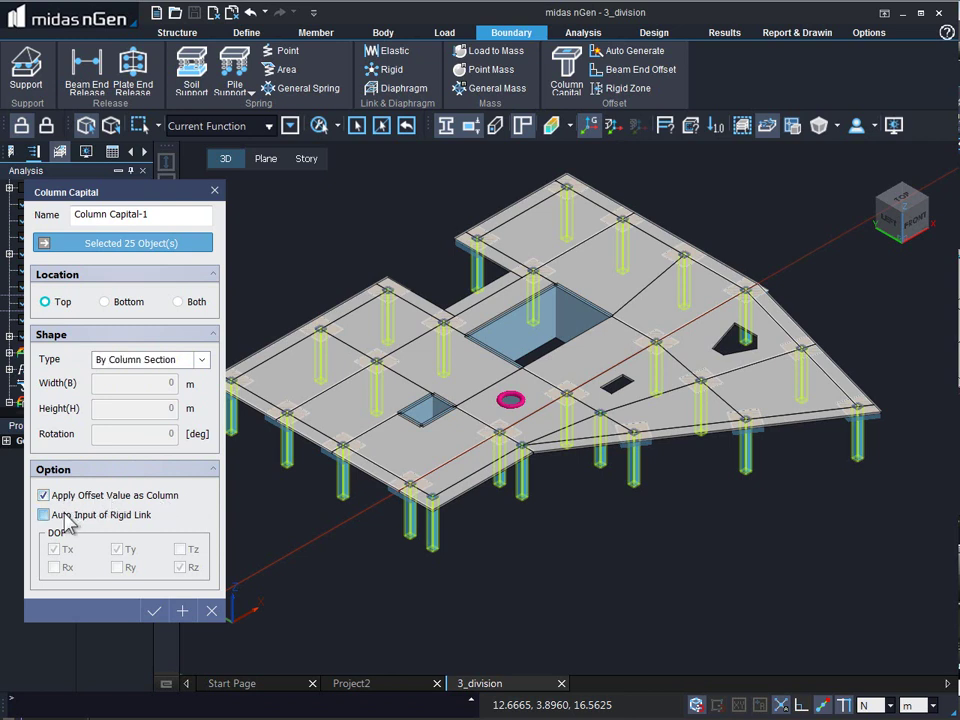
{"action": "left_click", "coordinate": [67, 518]}
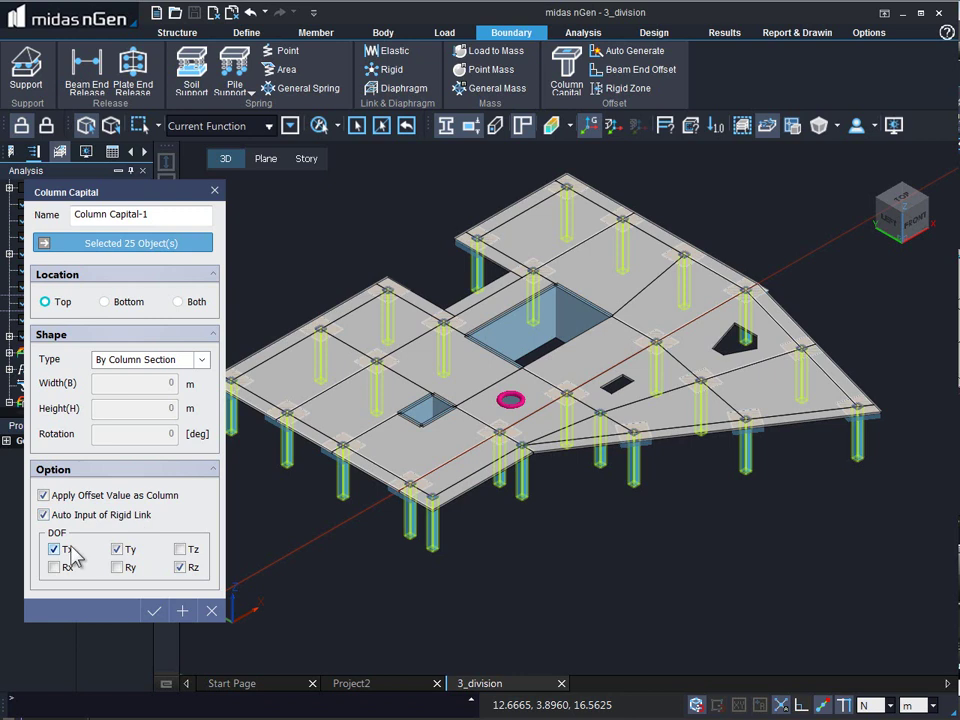
{"action": "left_click", "coordinate": [180, 549]}
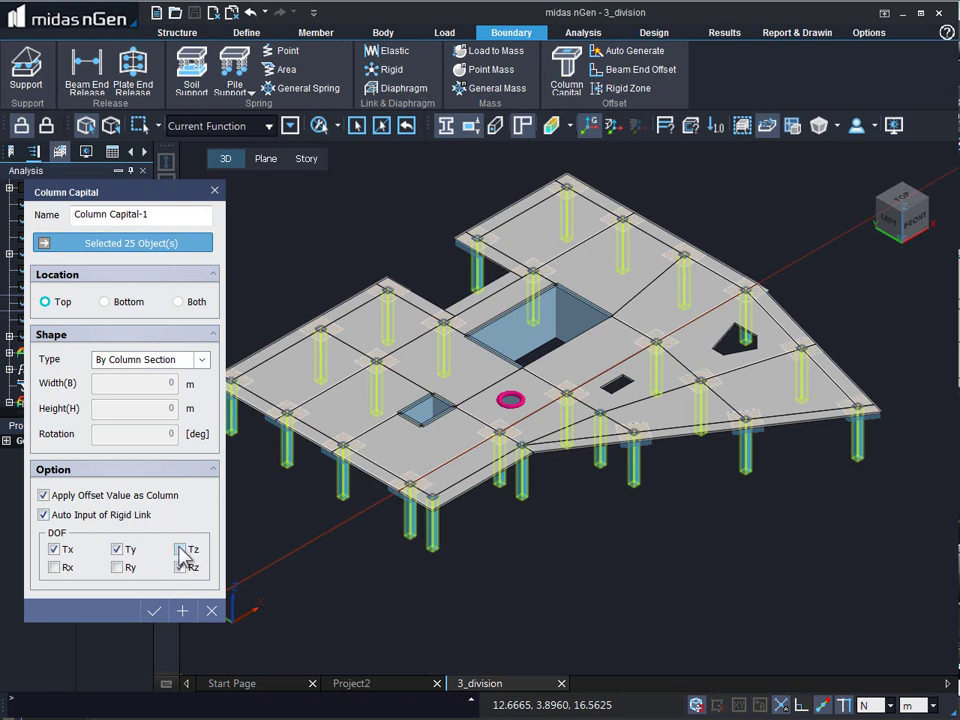
{"action": "left_click", "coordinate": [62, 568]}
{"action": "left_click", "coordinate": [118, 568]}
{"action": "left_click", "coordinate": [153, 612]}
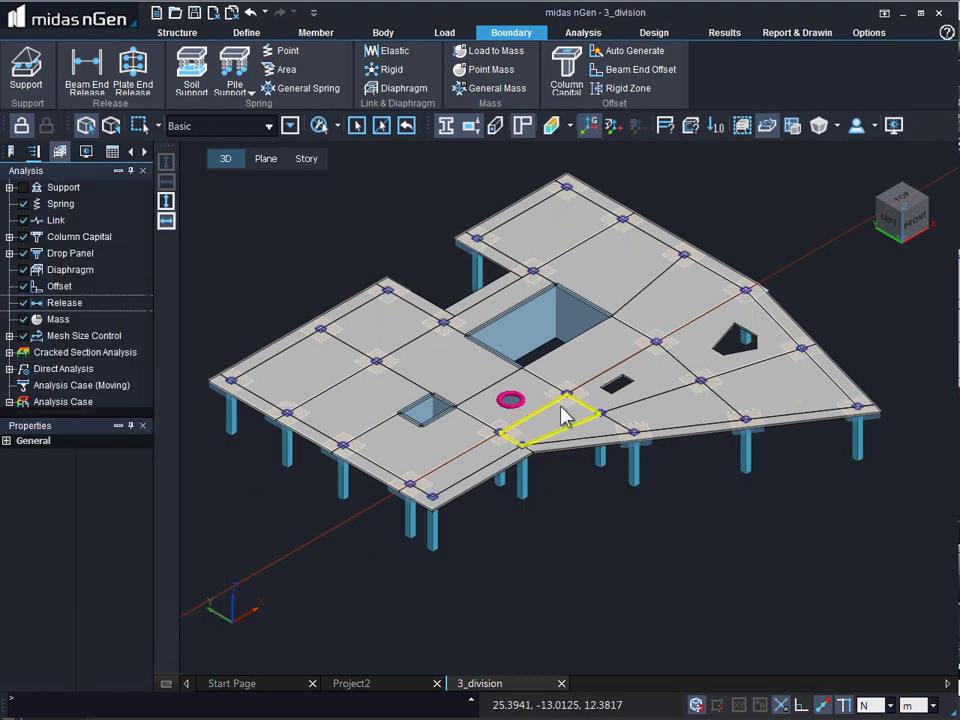
Step: Run the Analysis for Design-1 case on the slab model with the column capitals assigned
{"action": "middle_click_drag", "start_coordinate": [711, 407], "coordinate": [655, 423]}
{"action": "scroll", "coordinate": [709, 369], "scroll_direction": "up", "scroll_amount": 8}
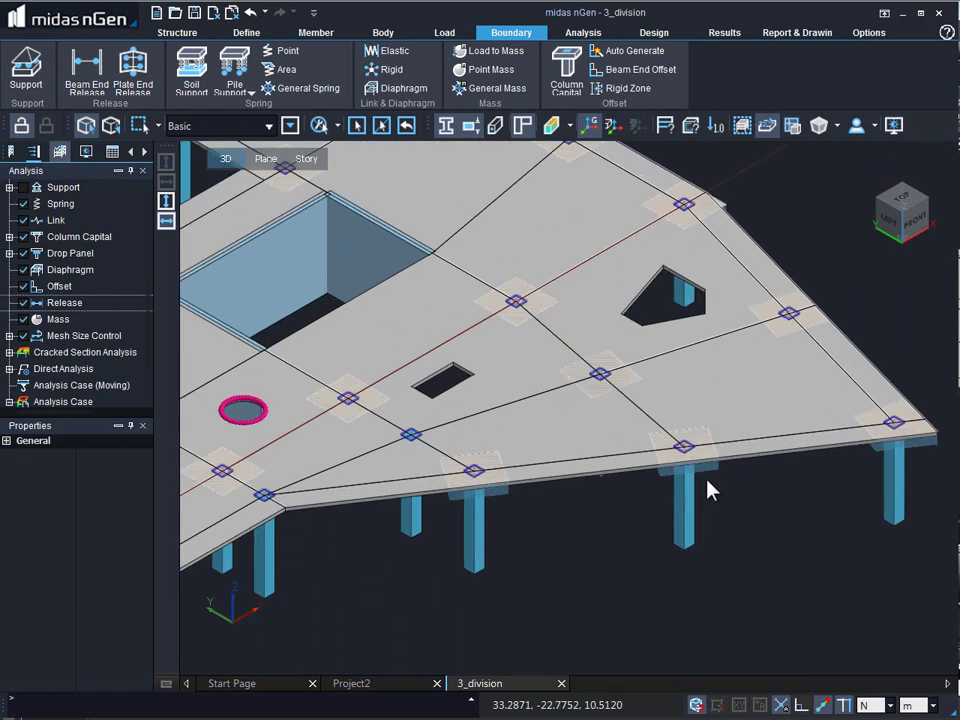
{"action": "scroll", "coordinate": [712, 447], "scroll_direction": "up", "scroll_amount": 6}
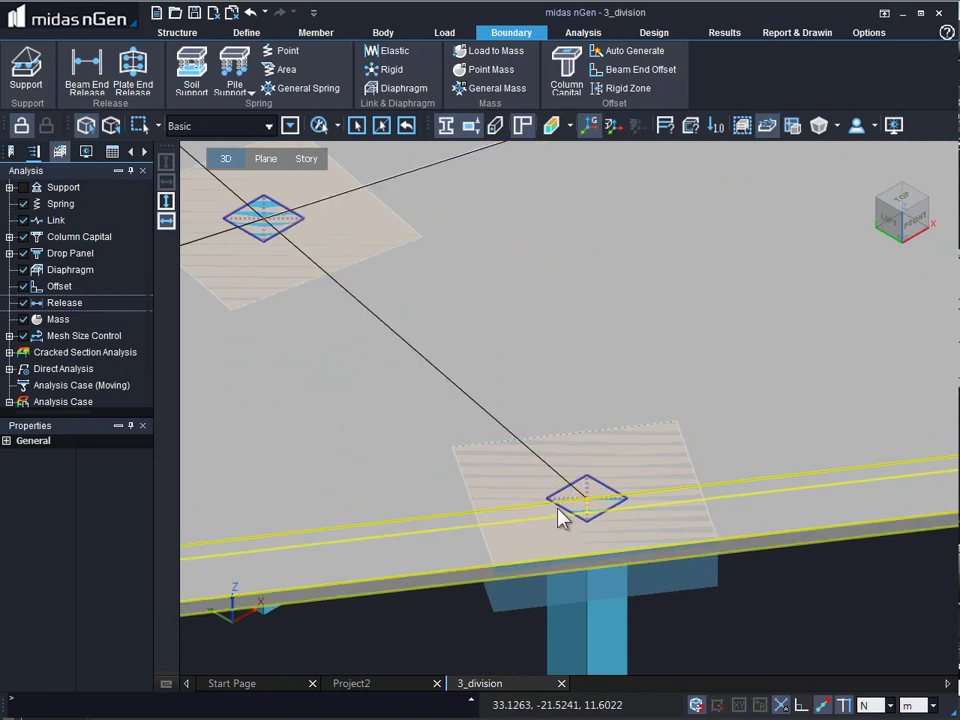
{"action": "scroll", "coordinate": [692, 474], "scroll_direction": "down", "scroll_amount": 6}
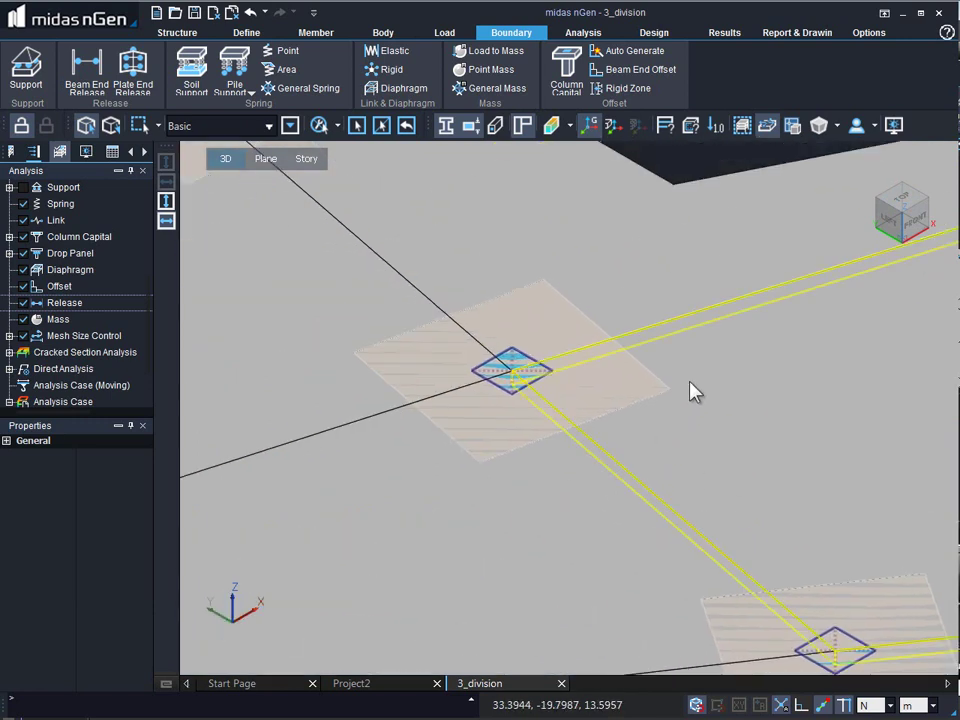
{"action": "left_click", "coordinate": [580, 34]}
{"action": "left_click", "coordinate": [432, 72]}
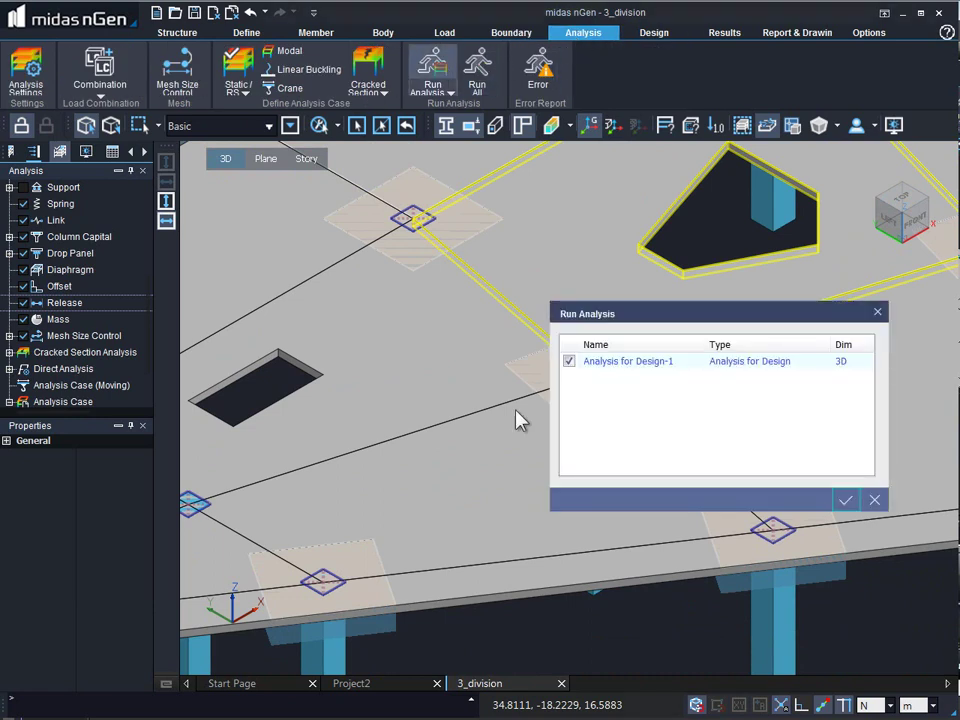
{"action": "left_click", "coordinate": [845, 502]}
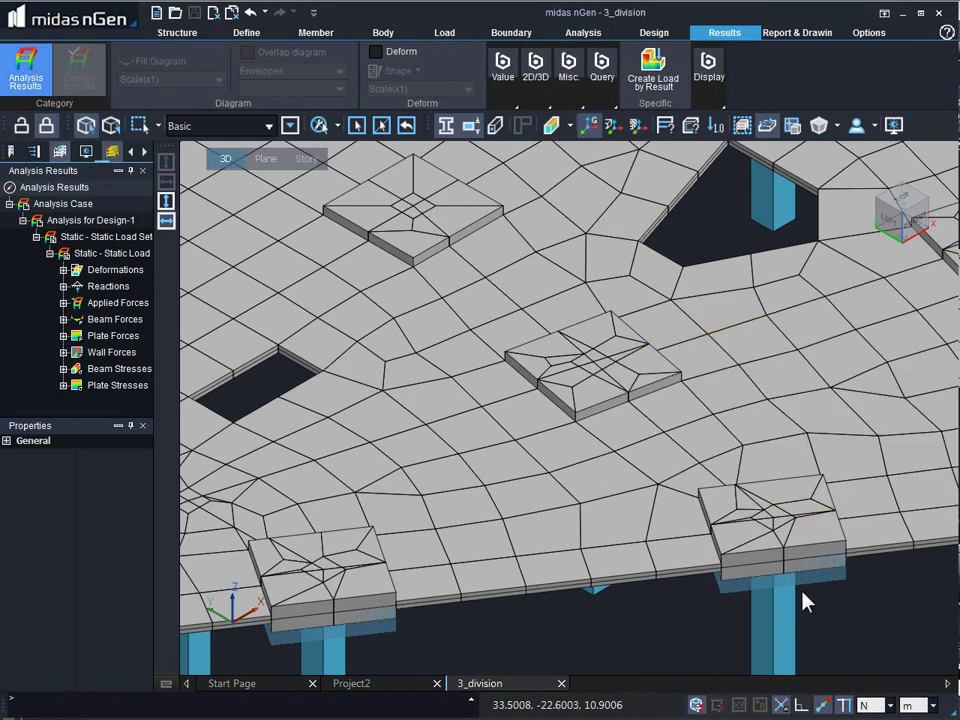
Step: Examine the analysis mesh around the column capitals and drop panels at the slab edge and interior columns, and over the whole slab
{"action": "middle_click_drag", "start_coordinate": [448, 615], "coordinate": [714, 618]}
{"action": "scroll", "coordinate": [658, 579], "scroll_direction": "up", "scroll_amount": 5}
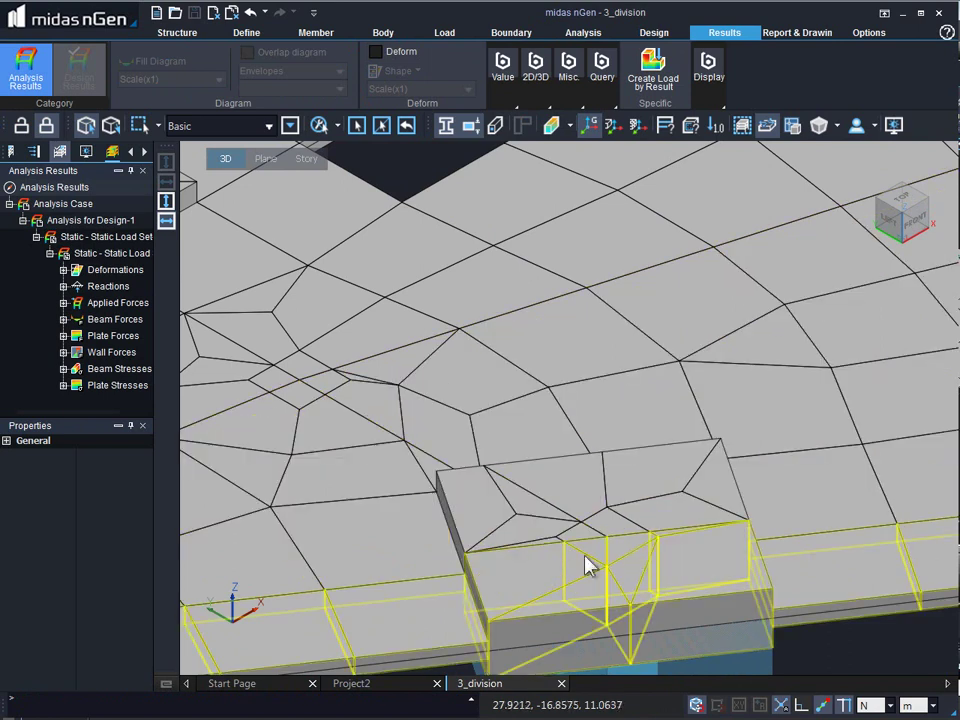
{"action": "middle_click_drag", "start_coordinate": [400, 475], "coordinate": [925, 715]}
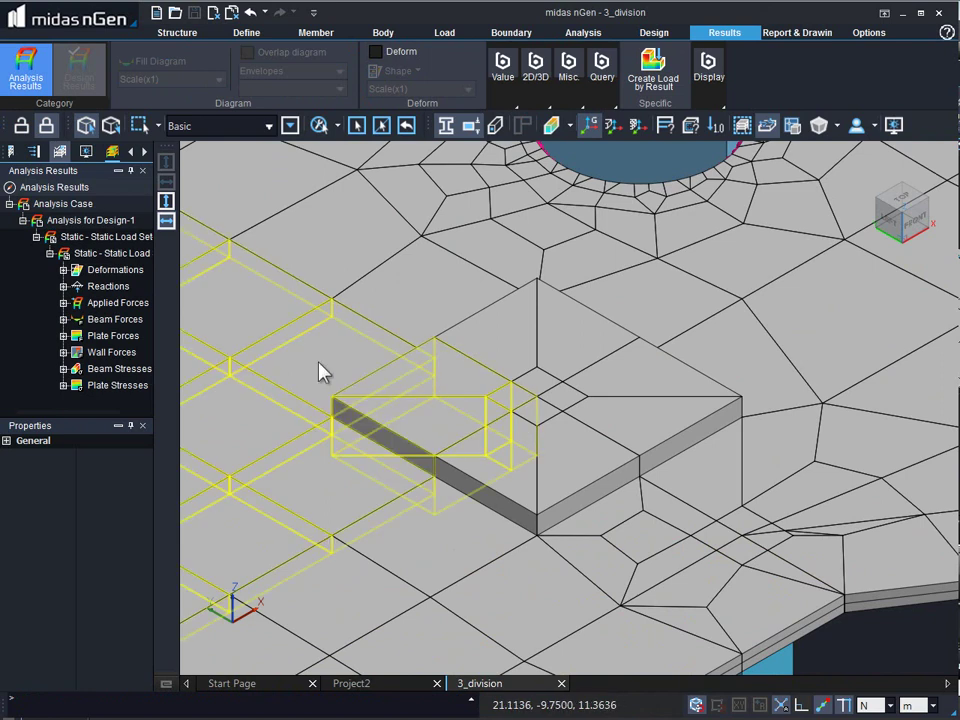
{"action": "middle_click_drag", "start_coordinate": [384, 395], "coordinate": [413, 418]}
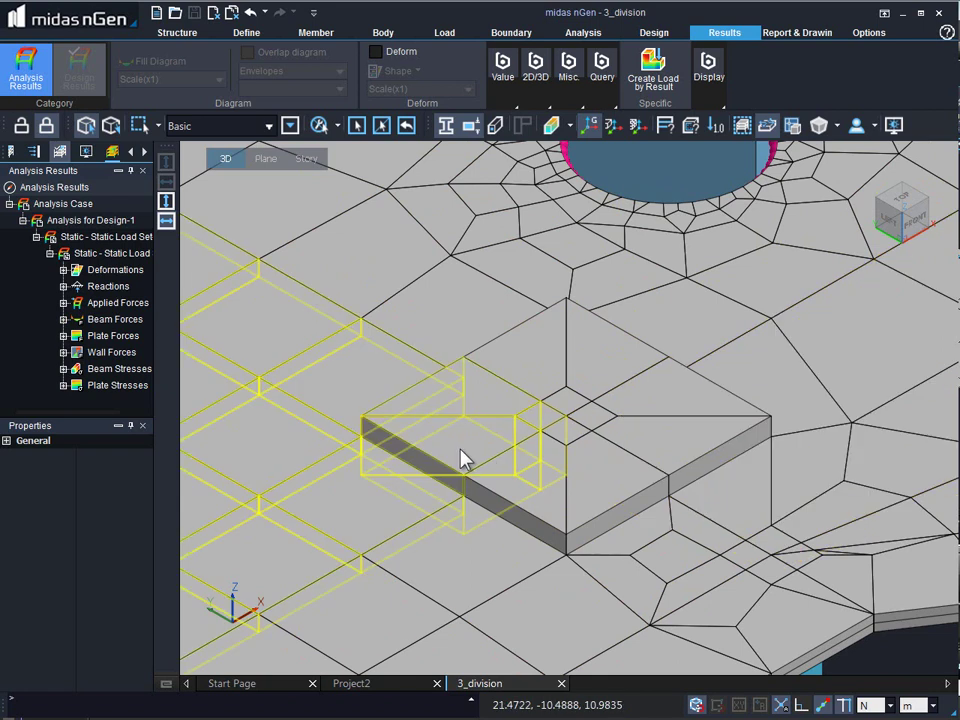
{"action": "scroll", "coordinate": [463, 458], "scroll_direction": "down", "scroll_amount": 10}
{"action": "middle_click_drag", "start_coordinate": [753, 500], "coordinate": [618, 543]}
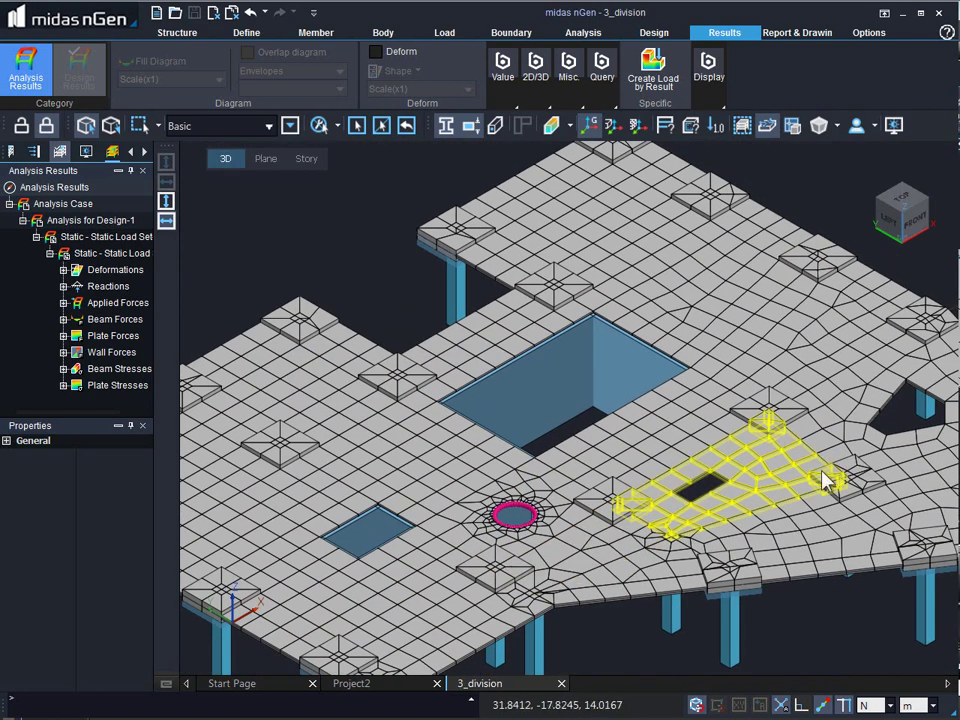
{"action": "scroll", "coordinate": [740, 502], "scroll_direction": "down", "scroll_amount": 2}
{"action": "scroll", "coordinate": [775, 425], "scroll_direction": "down", "scroll_amount": 1}
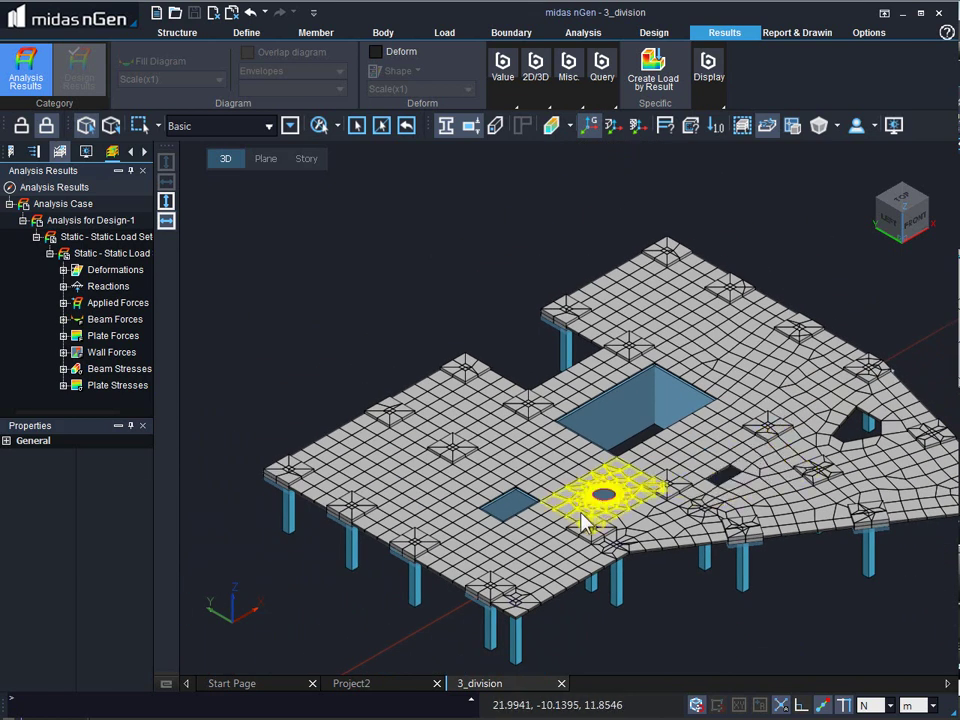